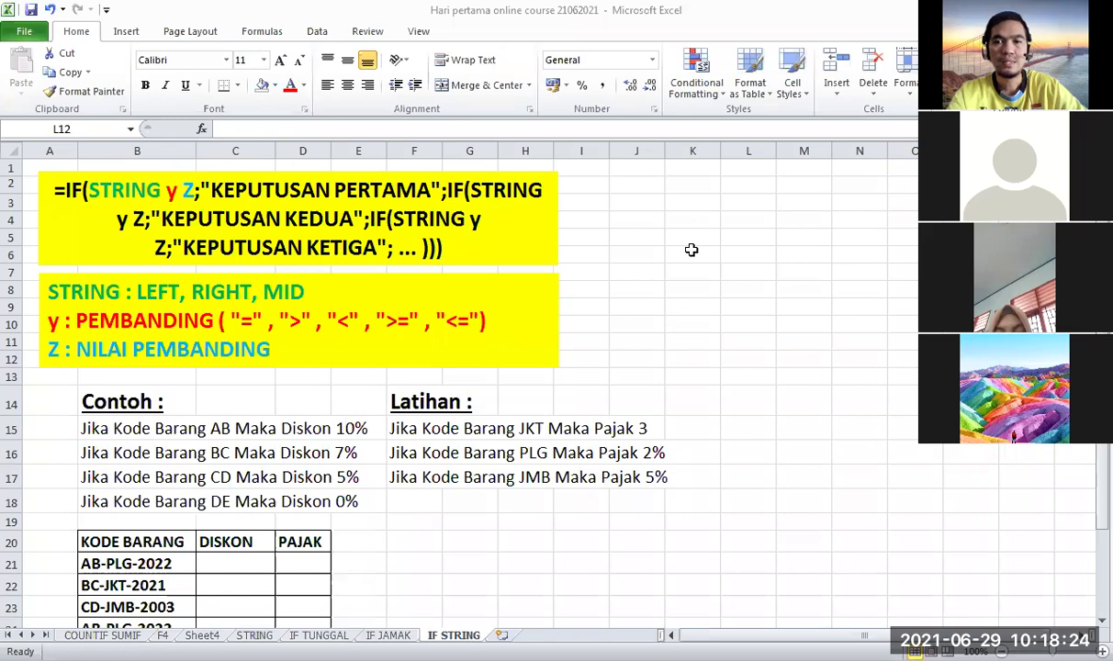
{"action": "left_click", "coordinate": [715, 203]}
{"action": "left_click", "coordinate": [768, 288]}
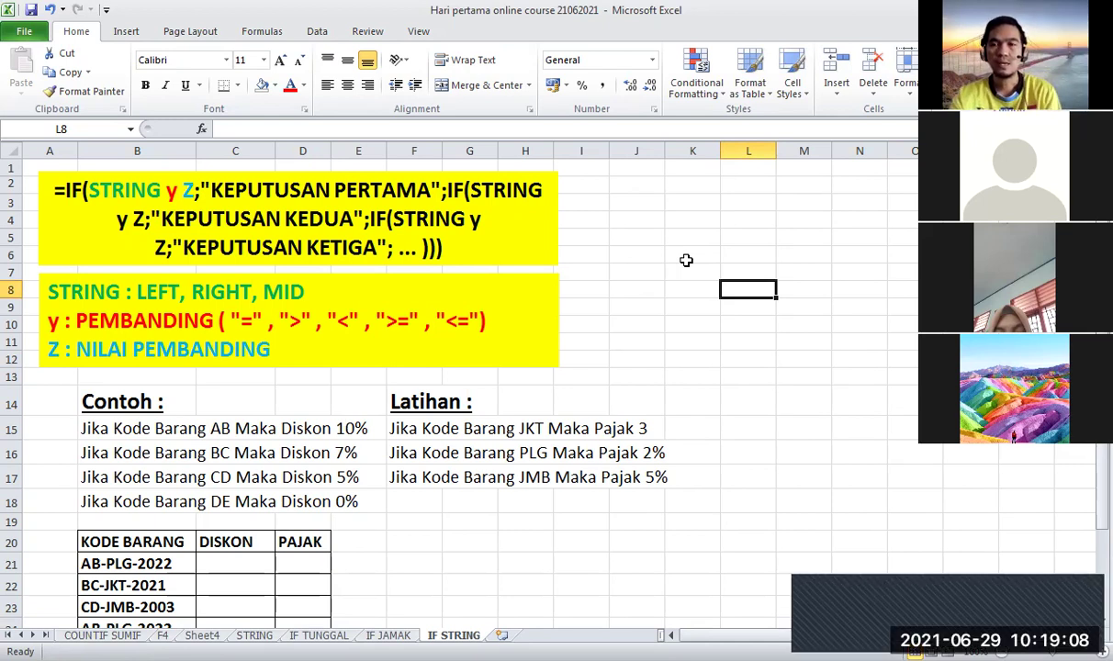
{"action": "left_click", "coordinate": [770, 320]}
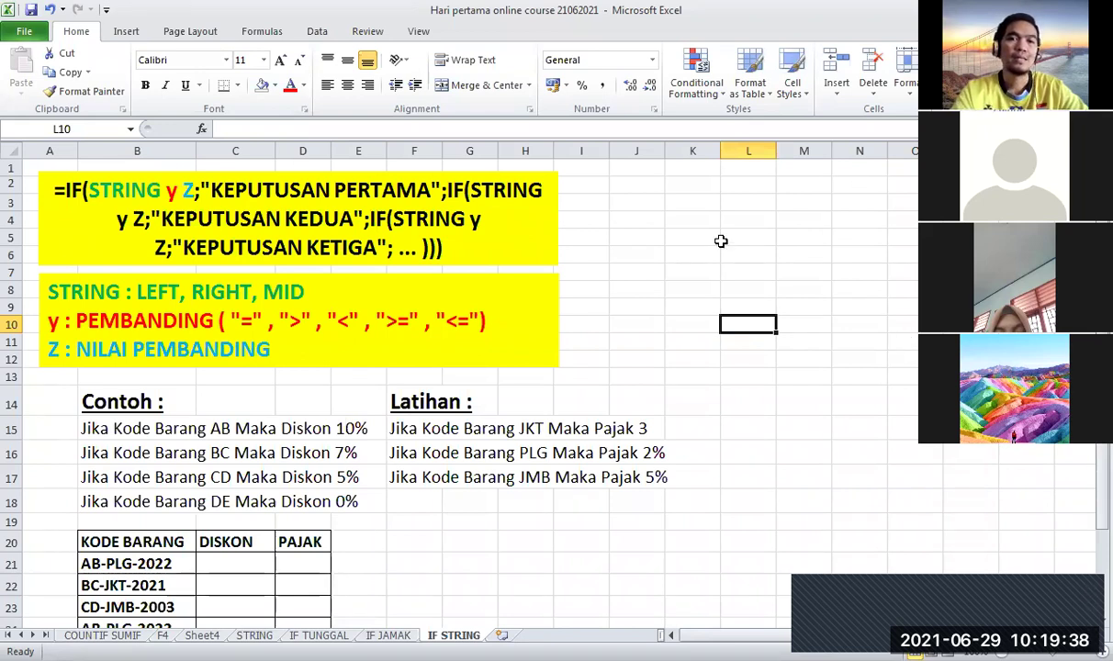
{"action": "key", "text": "Up"}
{"action": "key", "text": "Up"}
{"action": "key", "text": "Up"}
{"action": "key", "text": "Up"}
{"action": "key", "text": "Up"}
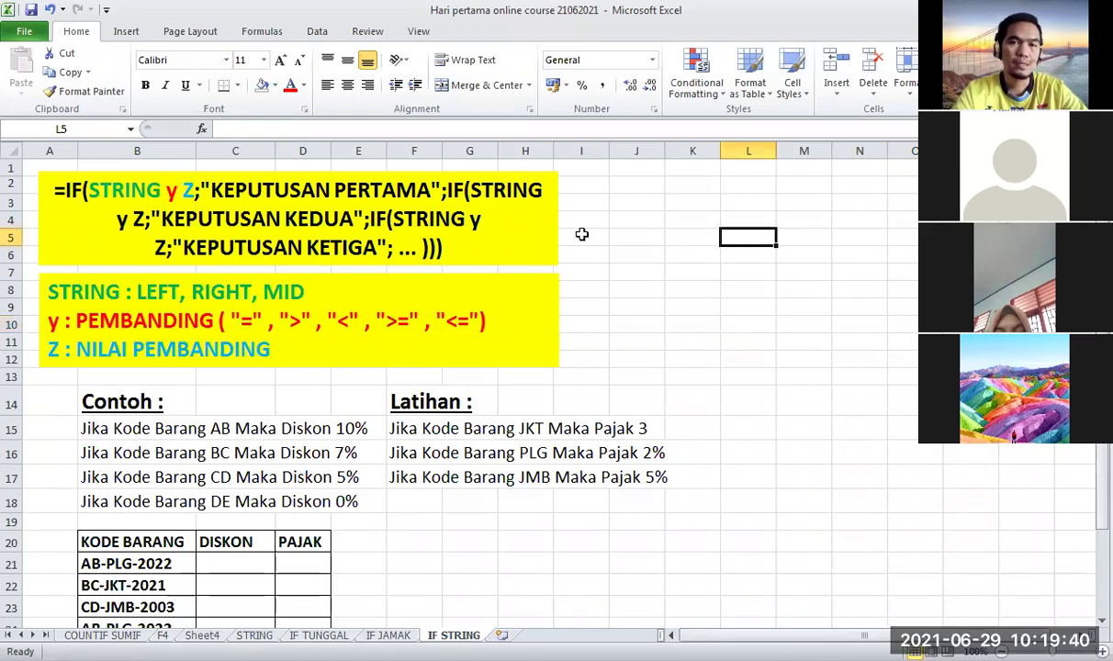
{"action": "key", "text": "Left"}
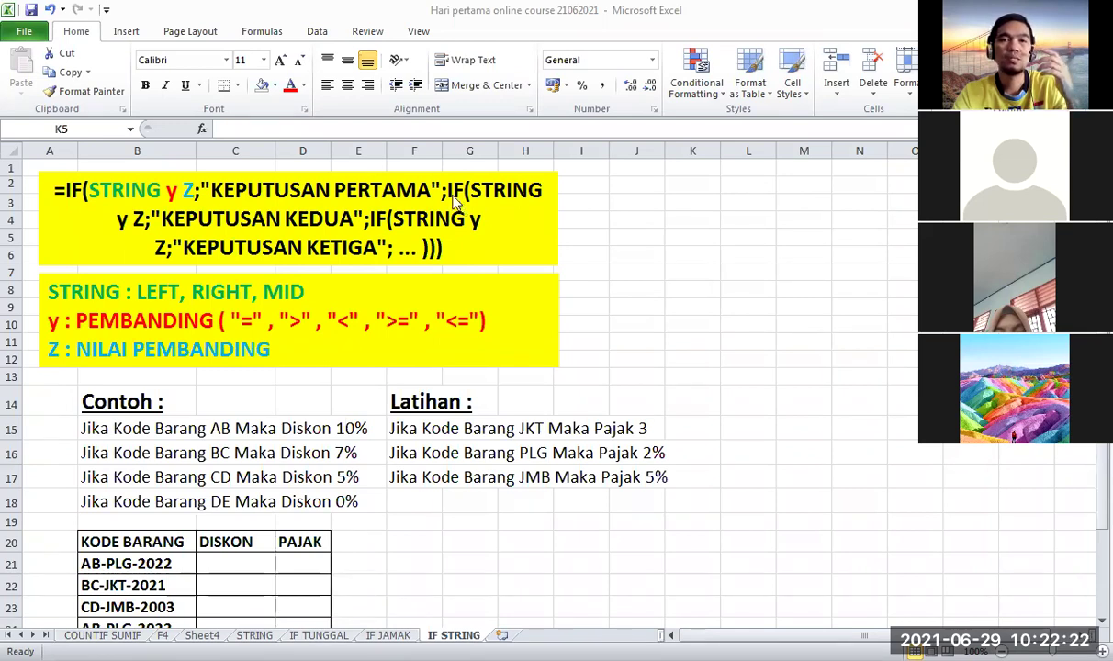
{"action": "left_click", "coordinate": [634, 220]}
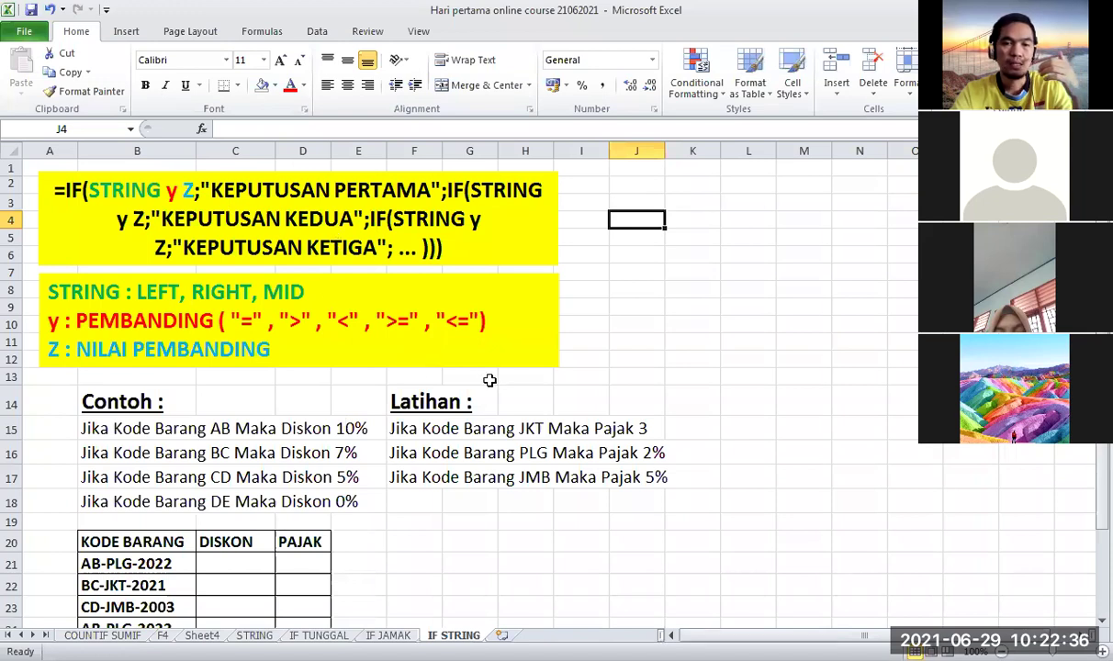
- Examine the item table's KODE BARANG, DISKON and PAJAK columns below the example rules
{"action": "scroll", "coordinate": [487, 375], "scroll_direction": "down", "scroll_amount": 3}
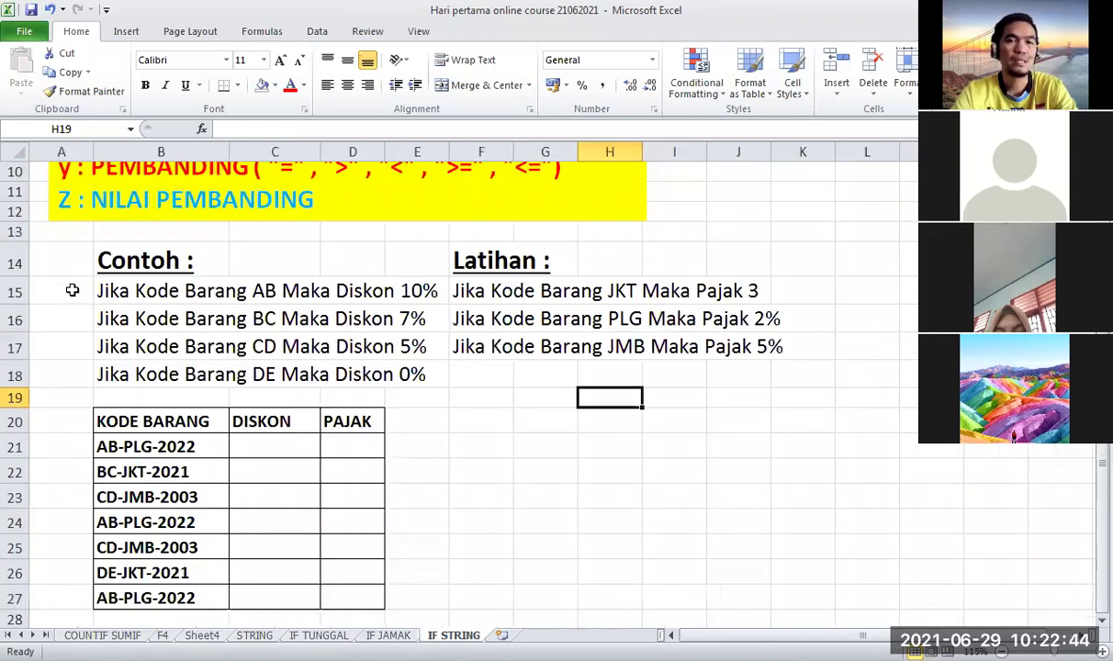
{"action": "scroll", "coordinate": [70, 276], "scroll_direction": "up", "scroll_amount": 1}
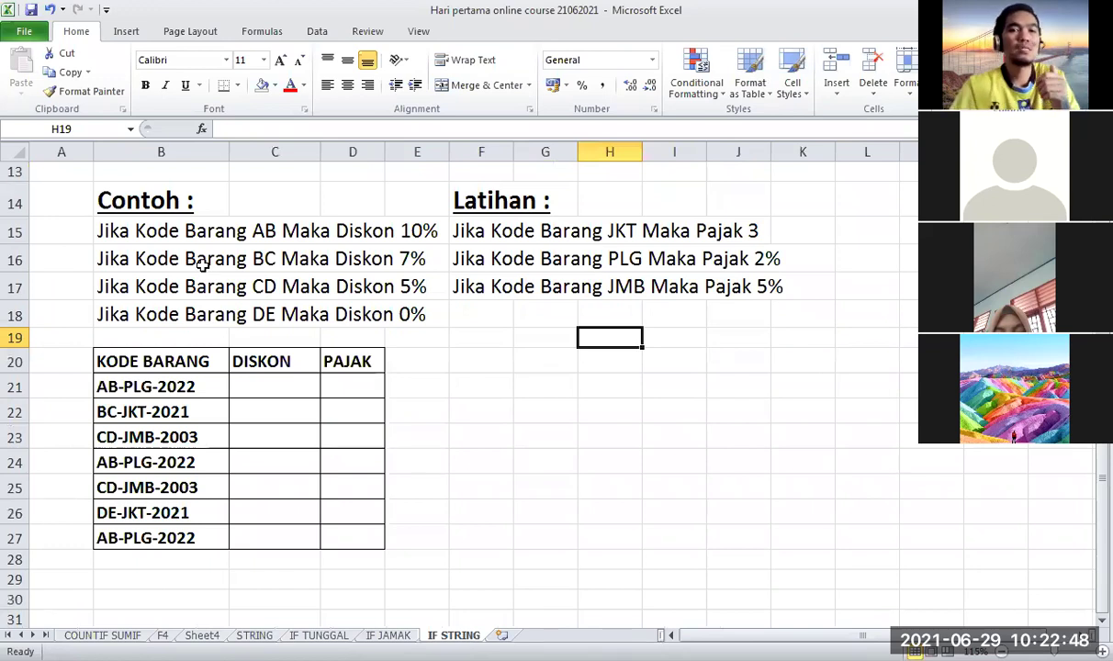
{"action": "left_click", "coordinate": [559, 432]}
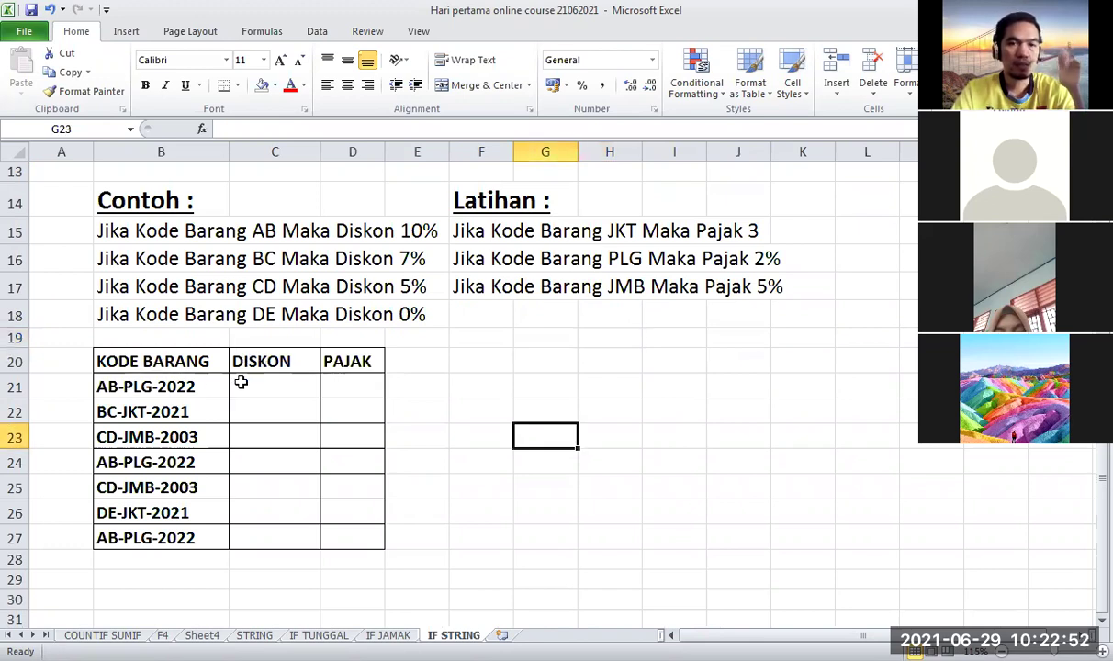
{"action": "left_click_drag", "start_coordinate": [179, 360], "coordinate": [188, 538]}
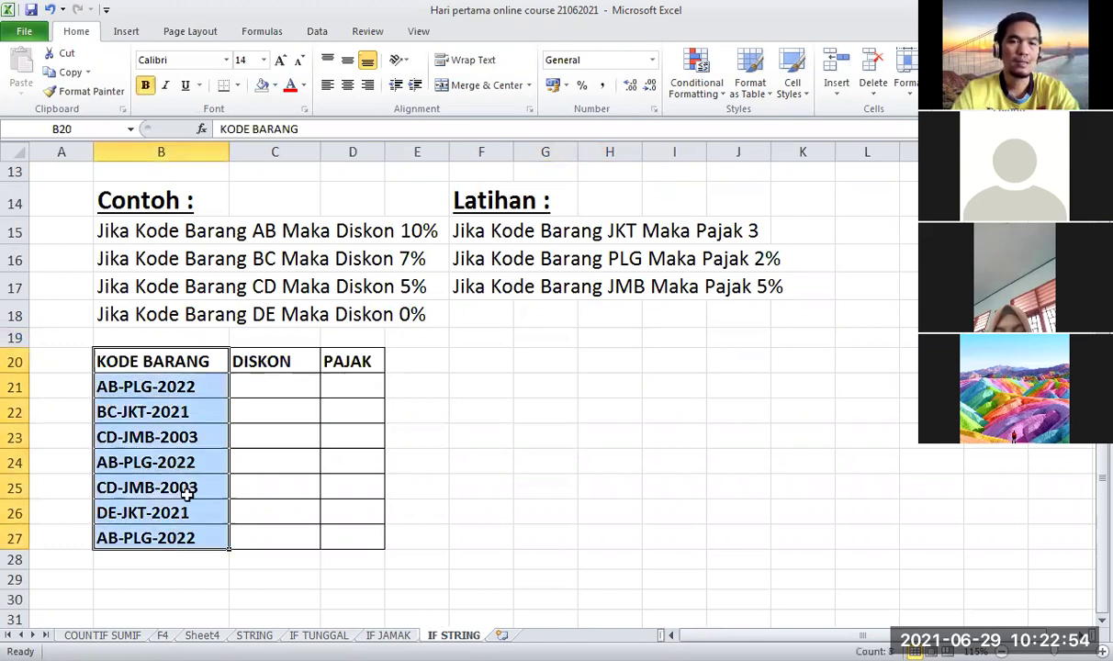
{"action": "scroll", "coordinate": [218, 384], "scroll_direction": "down", "scroll_amount": 1}
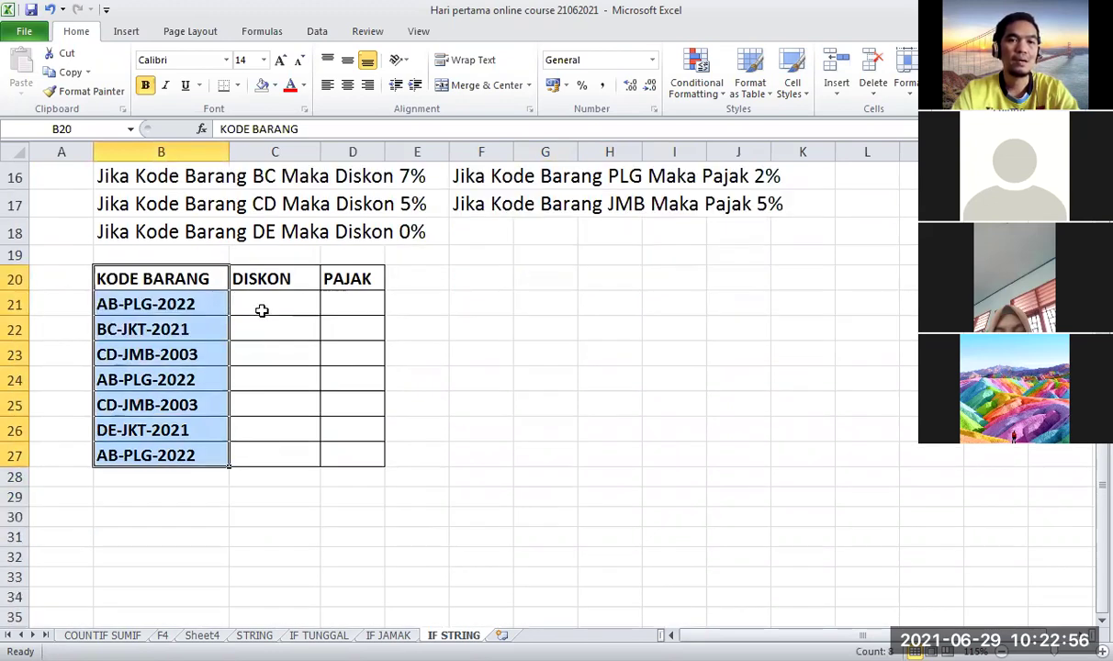
{"action": "left_click", "coordinate": [257, 306]}
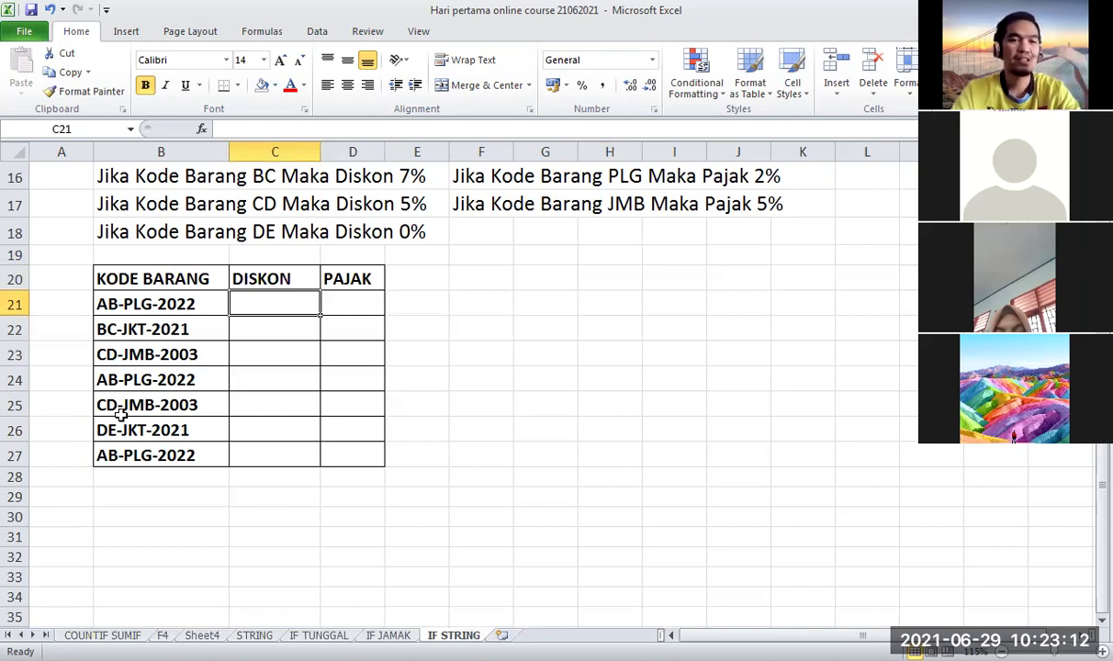
{"action": "left_click", "coordinate": [119, 453]}
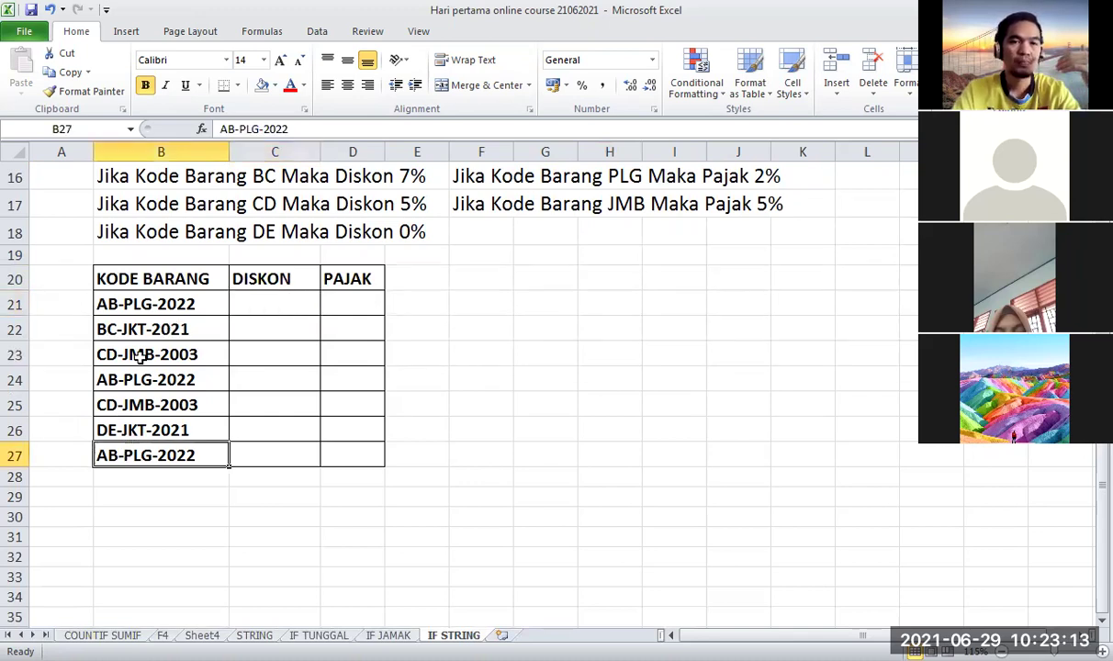
{"action": "left_click", "coordinate": [129, 278]}
{"action": "left_click_drag", "start_coordinate": [265, 279], "coordinate": [272, 444]}
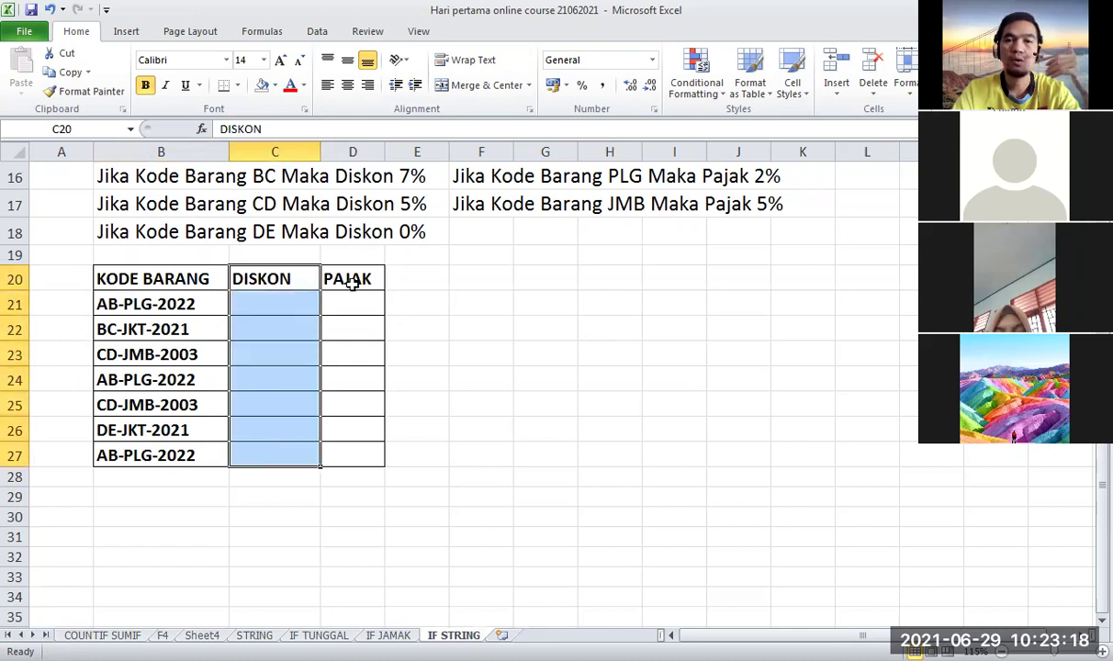
{"action": "left_click_drag", "start_coordinate": [353, 278], "coordinate": [353, 455]}
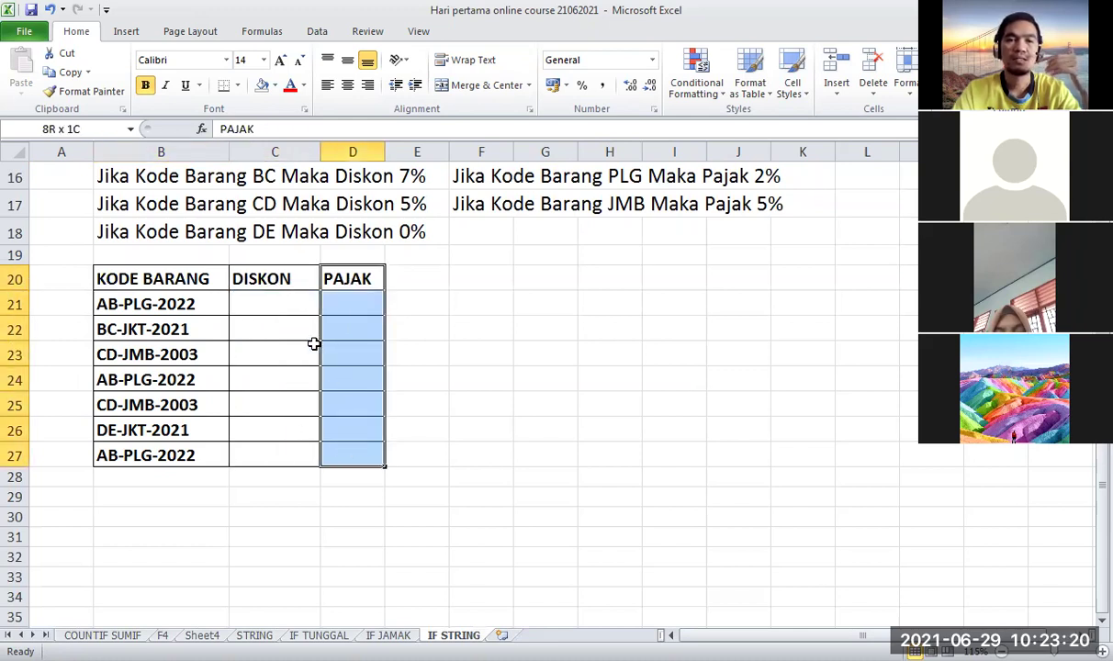
{"action": "left_click", "coordinate": [353, 379]}
{"action": "key", "text": "Up"}
{"action": "key", "text": "Up"}
{"action": "key", "text": "Up"}
{"action": "left_click", "coordinate": [268, 294]}
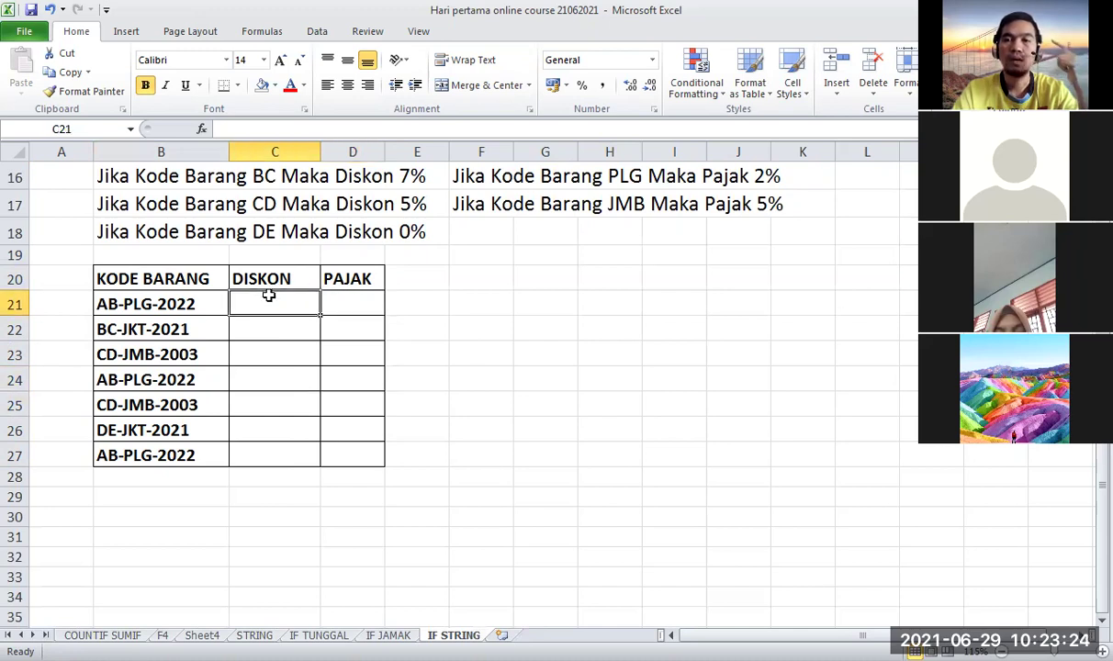
- Review the discount rules under Contoh against the empty DISKON and PAJAK cells of the item table
{"action": "scroll", "coordinate": [258, 293], "scroll_direction": "up", "scroll_amount": 1}
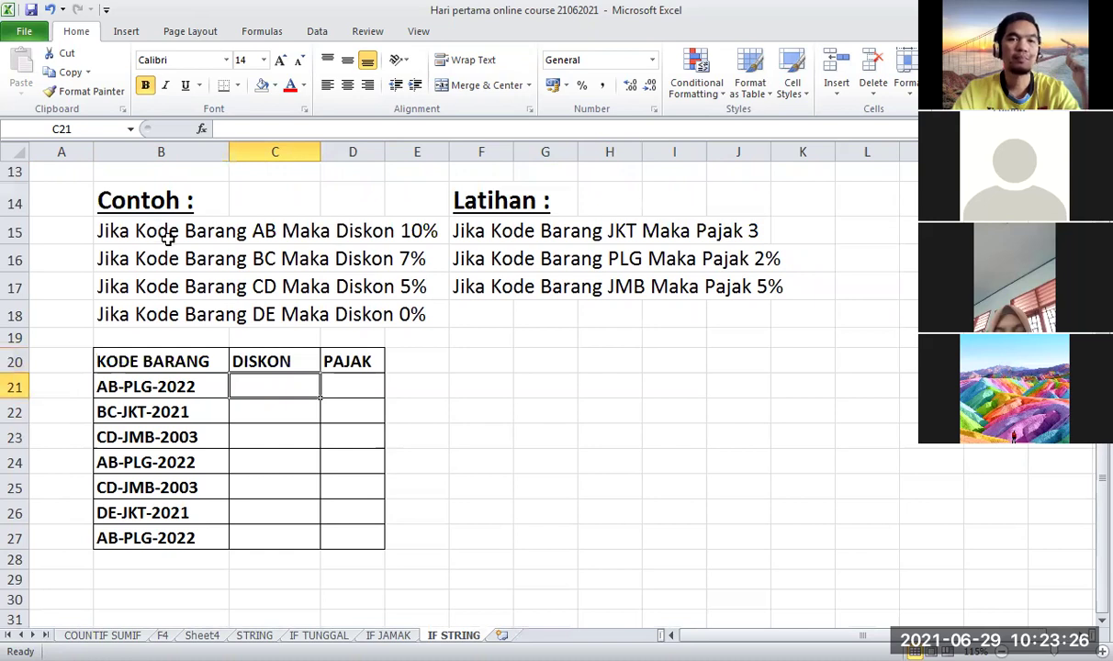
{"action": "left_click", "coordinate": [164, 234]}
{"action": "left_click", "coordinate": [165, 281]}
{"action": "left_click", "coordinate": [165, 255]}
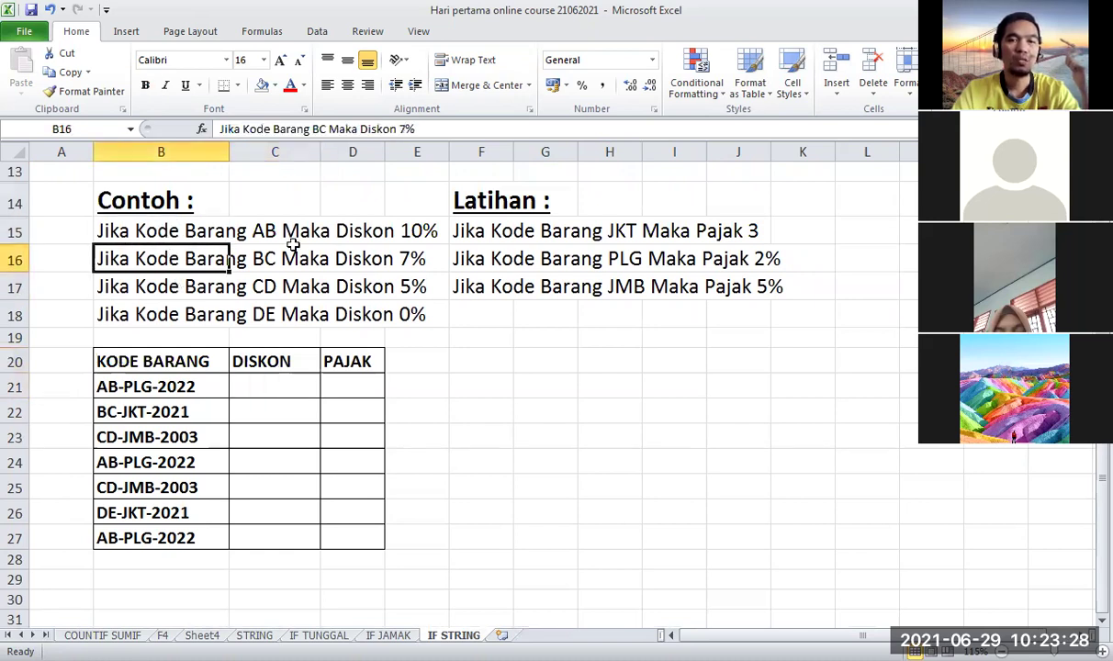
{"action": "left_click", "coordinate": [168, 230]}
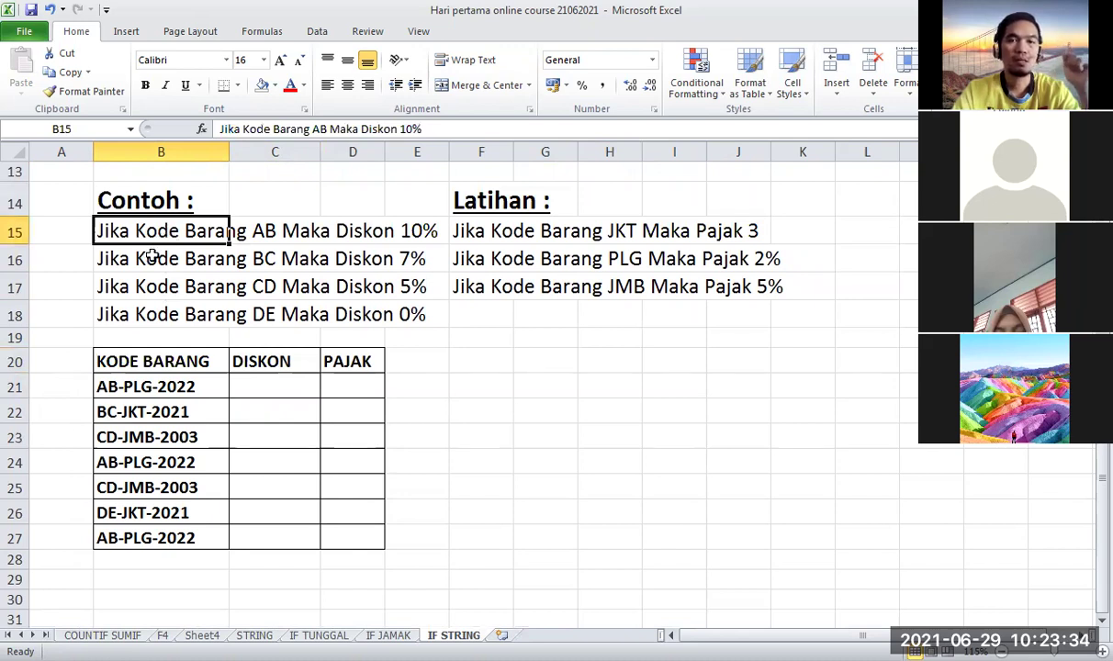
{"action": "left_click", "coordinate": [142, 256]}
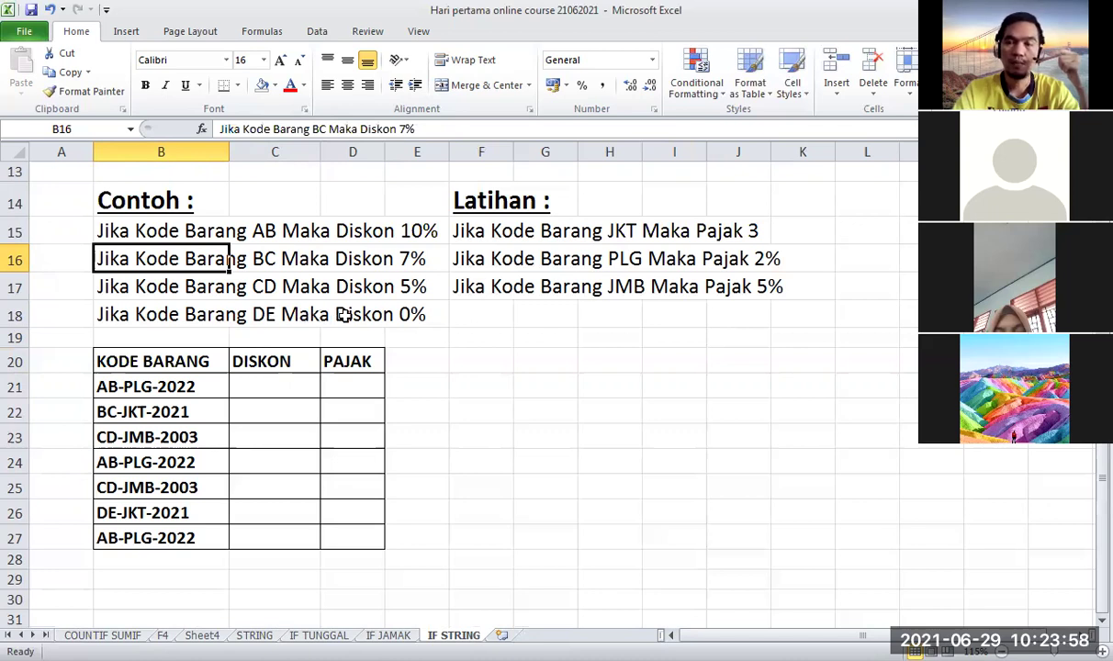
{"action": "left_click", "coordinate": [272, 378]}
{"action": "left_click", "coordinate": [281, 528], "text": "shift"}
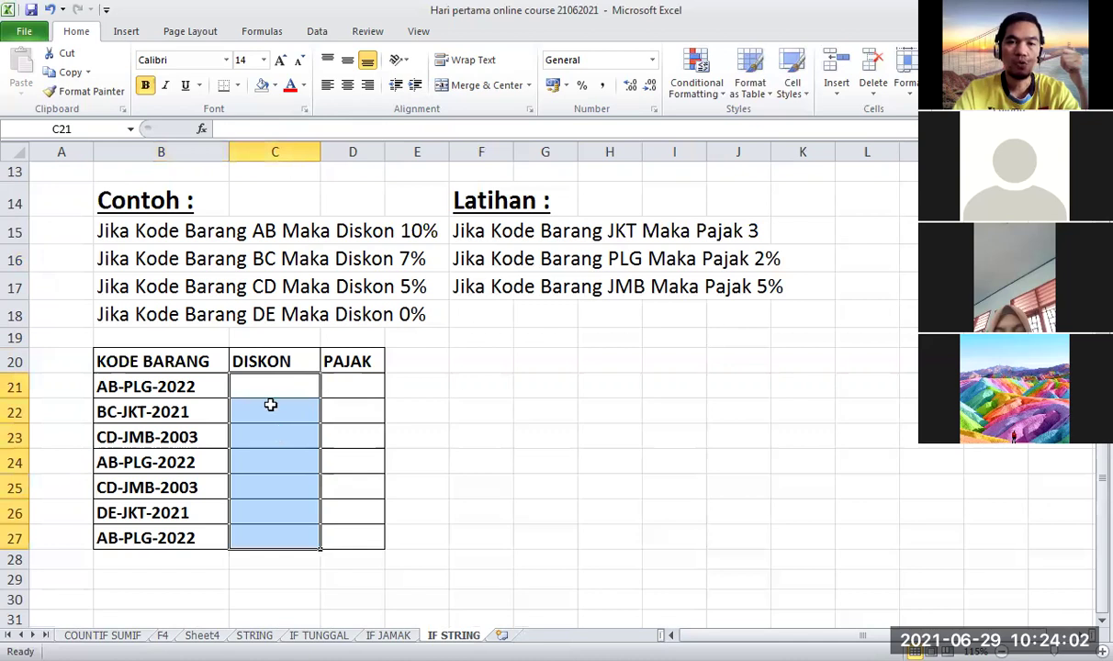
{"action": "left_click", "coordinate": [273, 410]}
{"action": "left_click", "coordinate": [268, 456]}
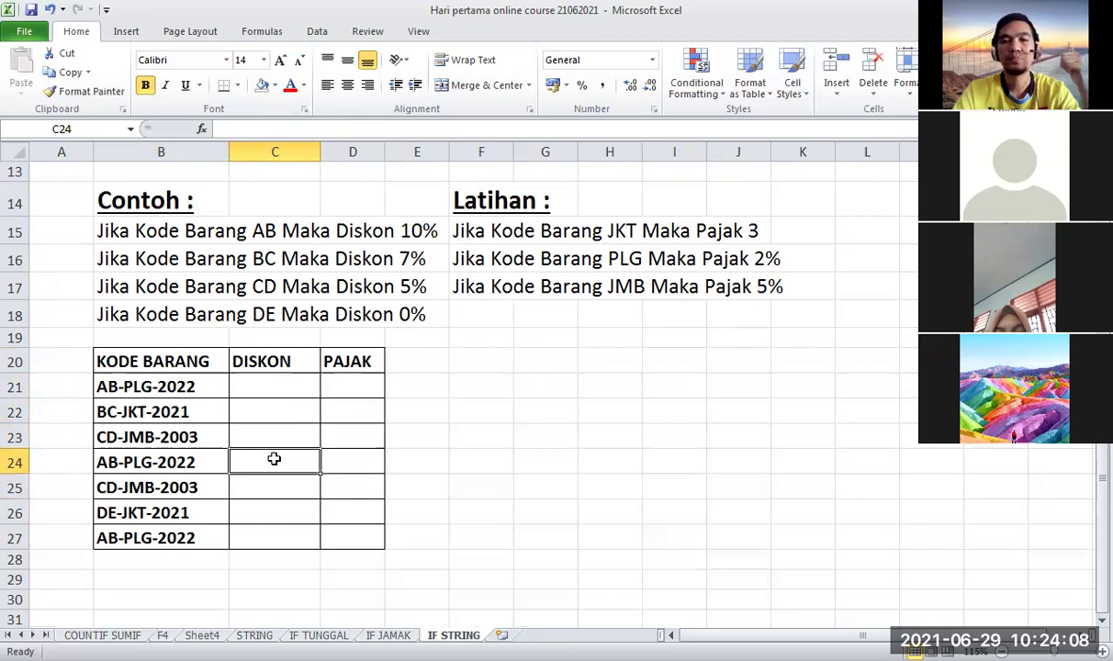
{"action": "left_click", "coordinate": [332, 387]}
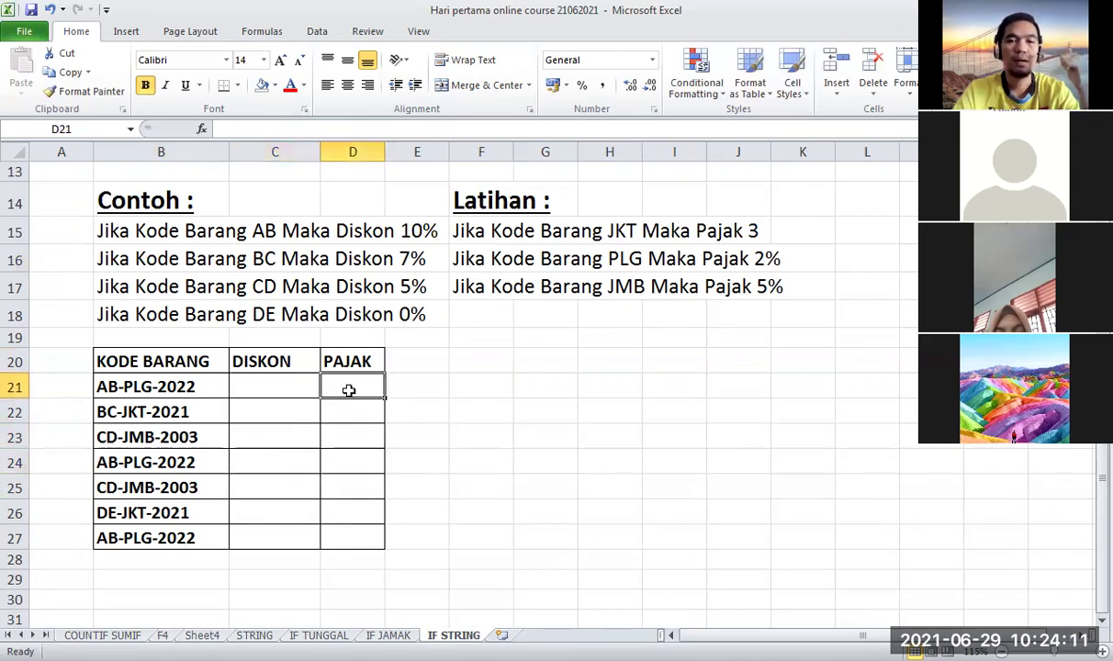
{"action": "left_click", "coordinate": [345, 516], "text": "shift"}
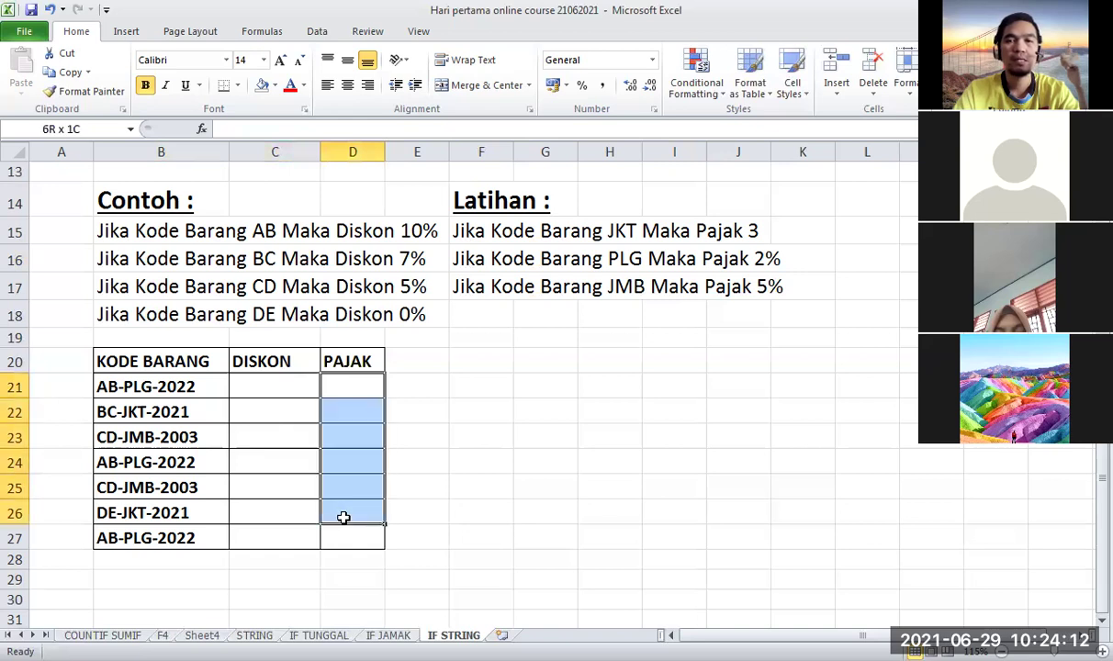
- Add the missing percent sign to the JKT tax rule in F15 so it reads "Jika Kode Barang JKT Maka Pajak 3%"
{"action": "left_click", "coordinate": [507, 258]}
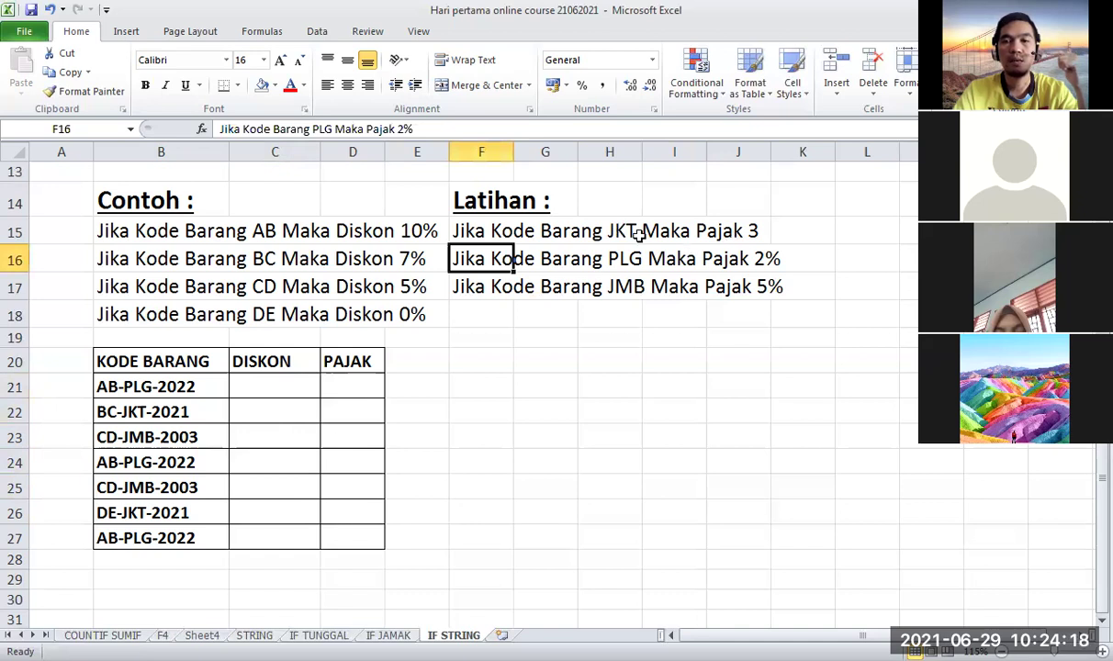
{"action": "key", "text": "Up"}
{"action": "key", "text": "F2"}
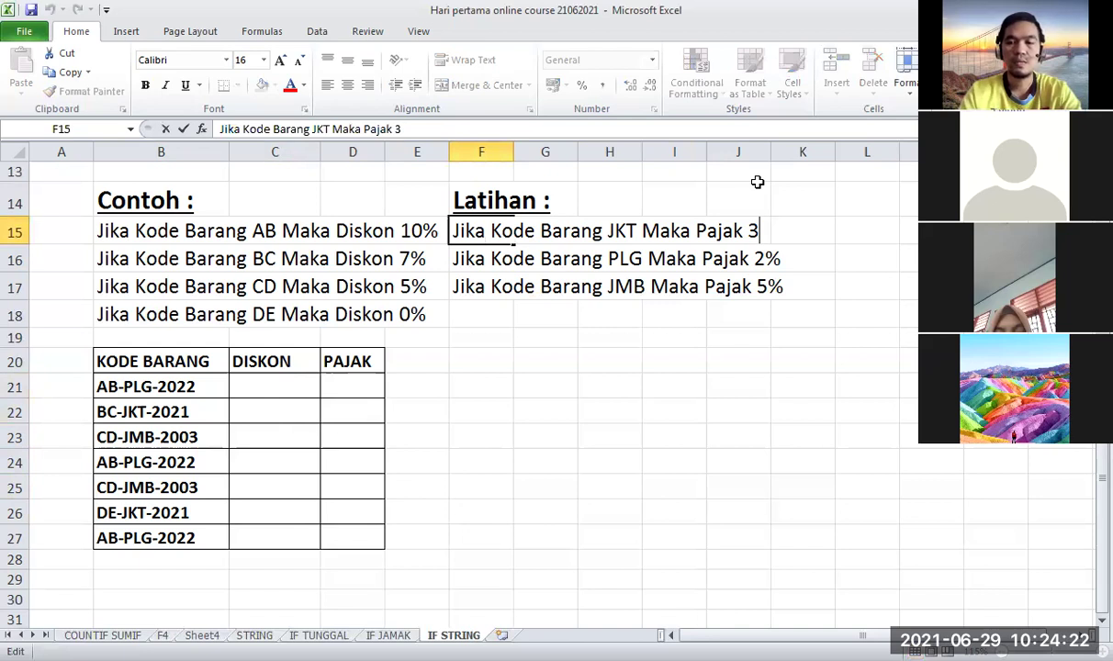
{"action": "type", "text": "%"}
{"action": "key", "text": "Return"}
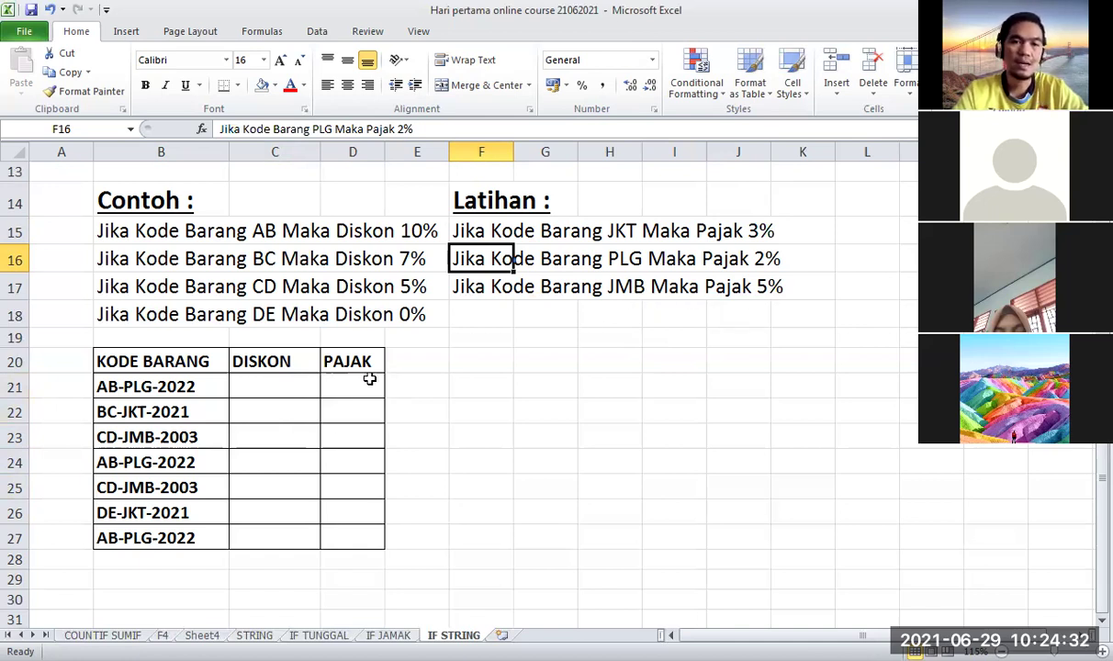
- Compare the discount rules in B15 and B17 with the item code in B21 and the cells to fill in
{"action": "left_click", "coordinate": [367, 384]}
{"action": "left_click_drag", "start_coordinate": [367, 415], "coordinate": [360, 534]}
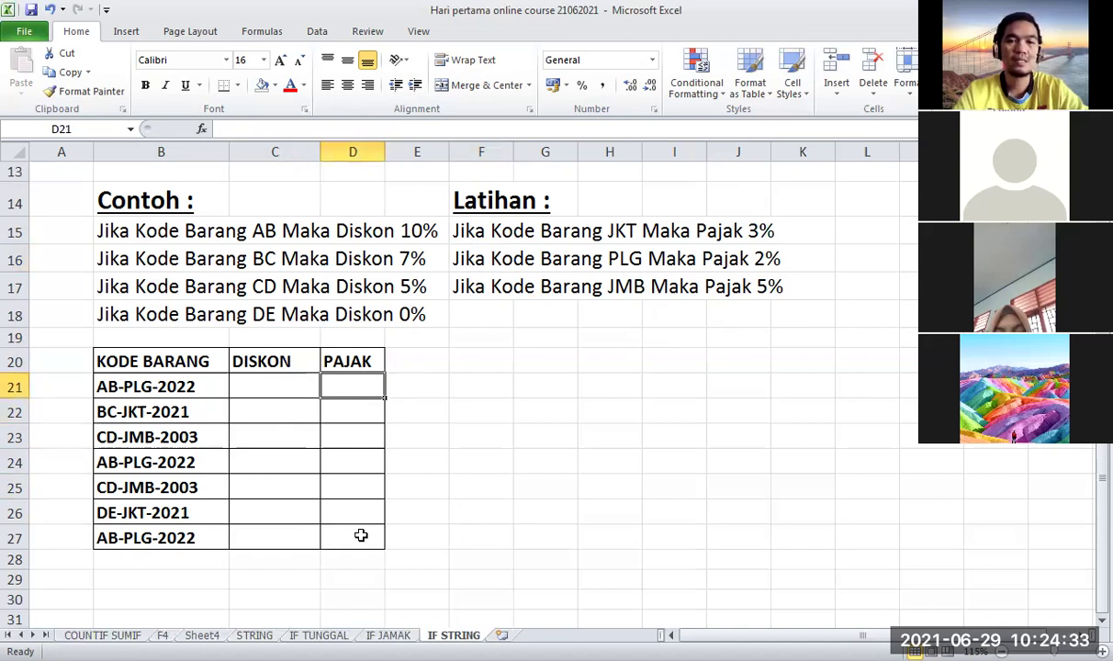
{"action": "left_click", "coordinate": [351, 385]}
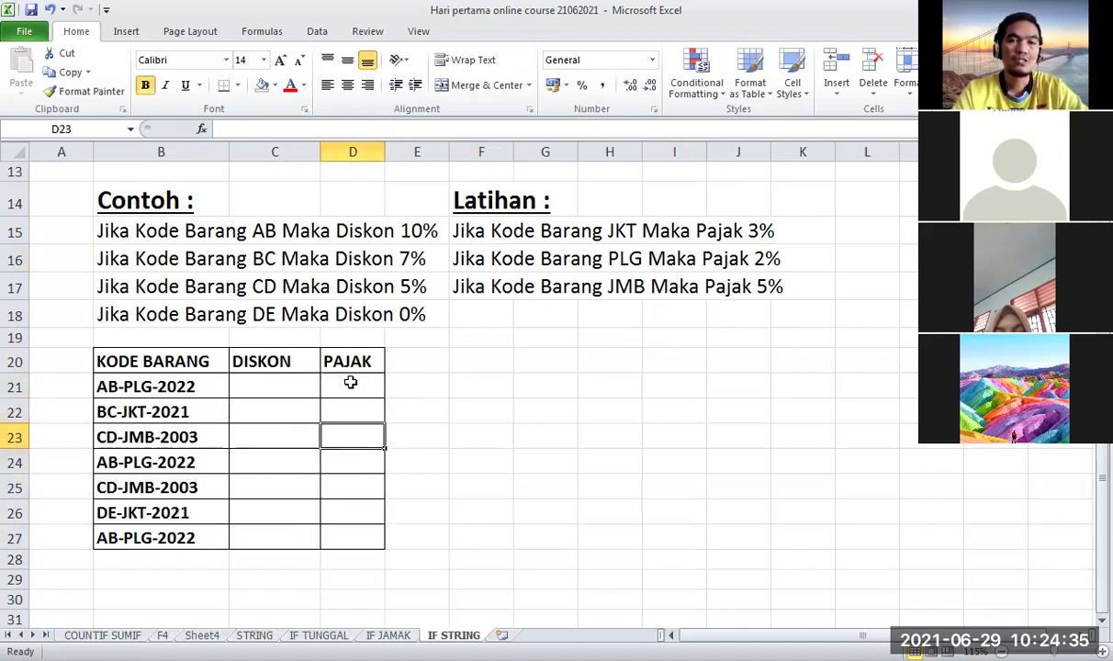
{"action": "left_click", "coordinate": [466, 366]}
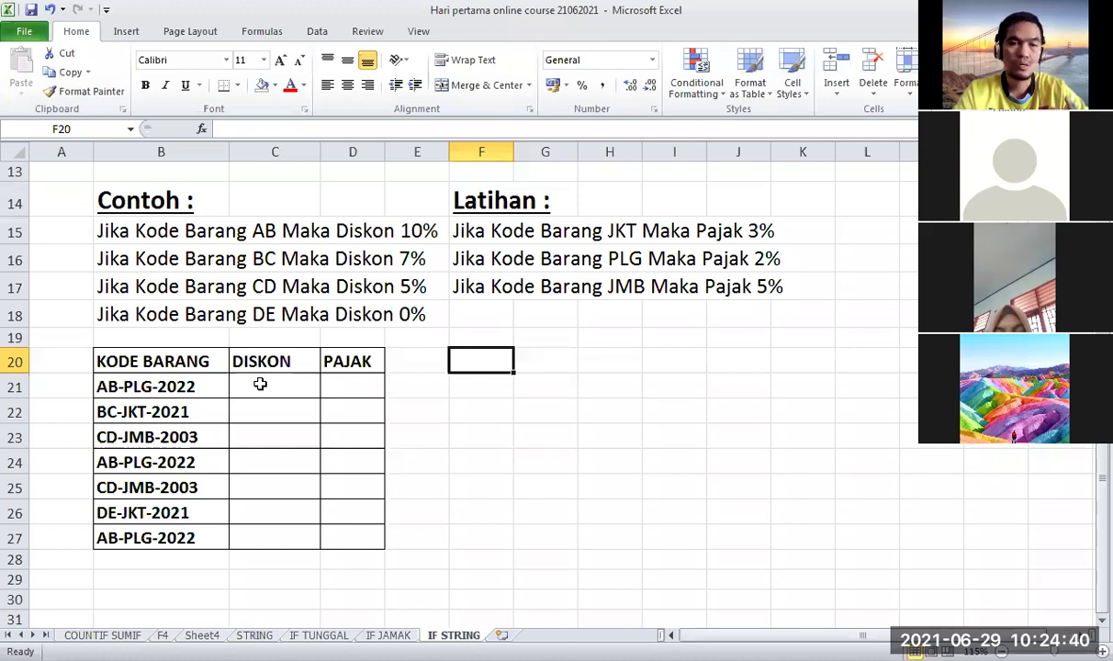
{"action": "left_click", "coordinate": [260, 384]}
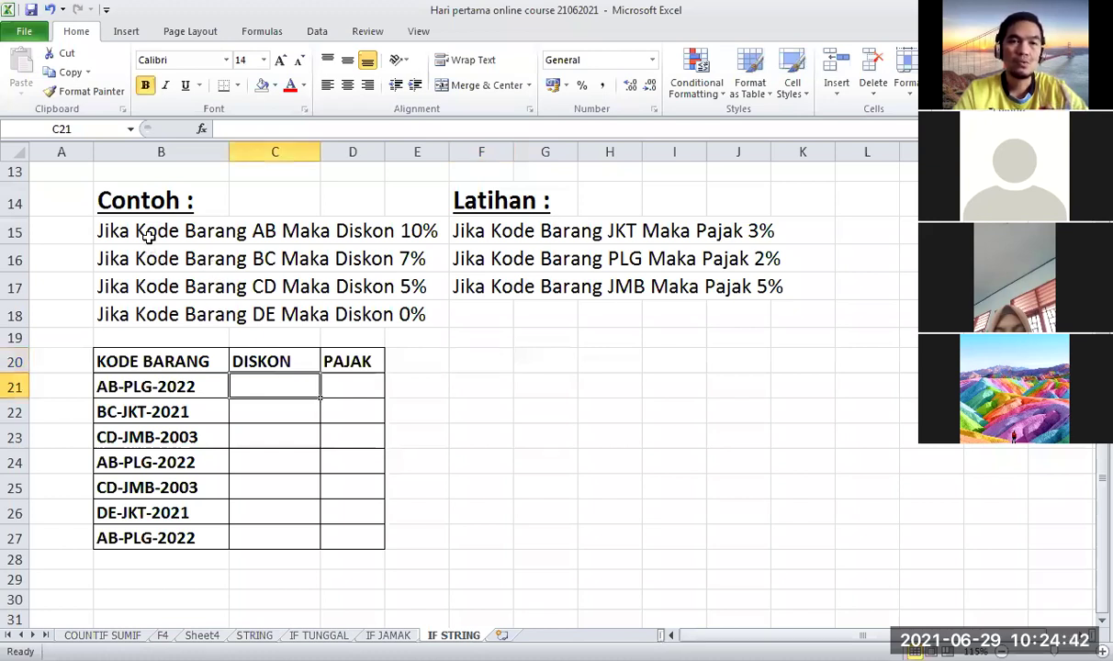
{"action": "left_click", "coordinate": [147, 231]}
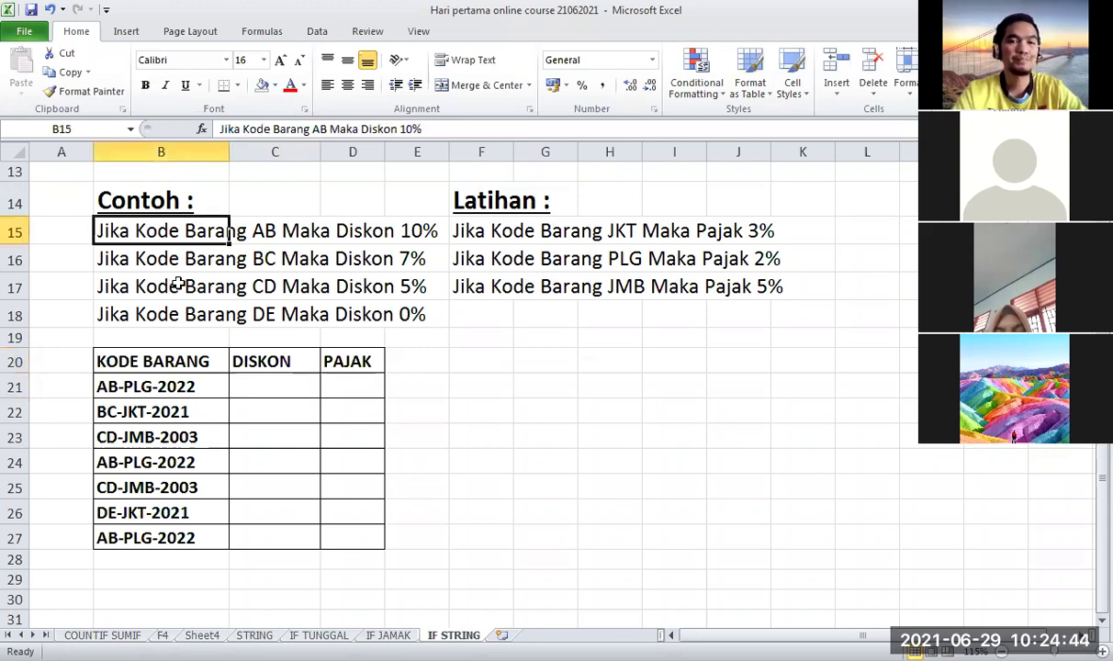
{"action": "left_click", "coordinate": [165, 282]}
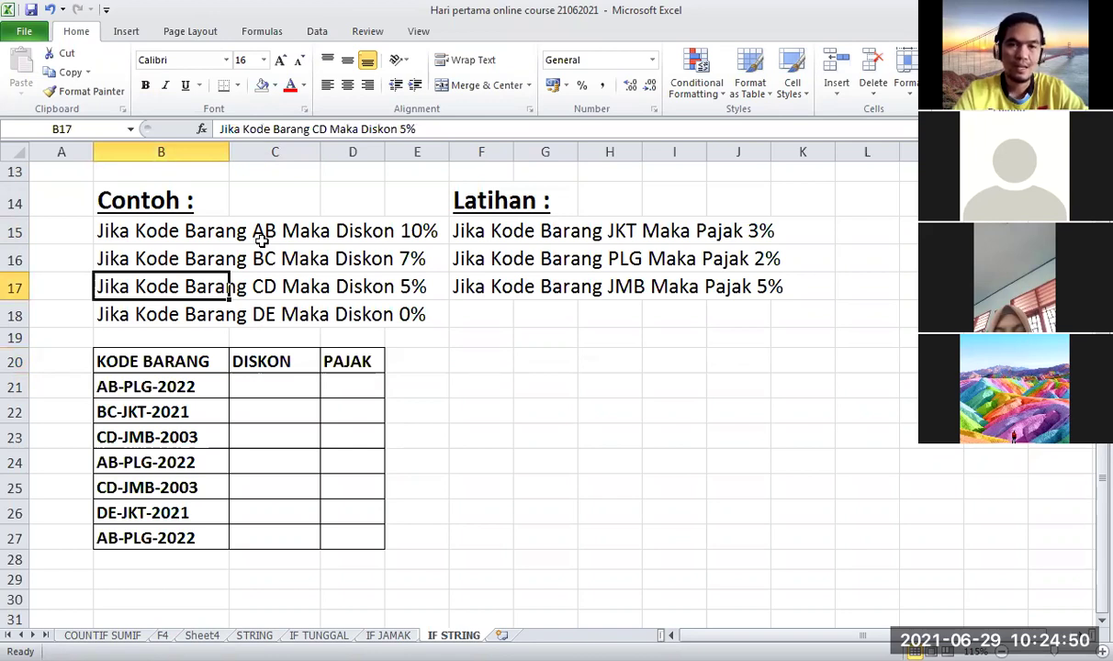
{"action": "left_click", "coordinate": [258, 387]}
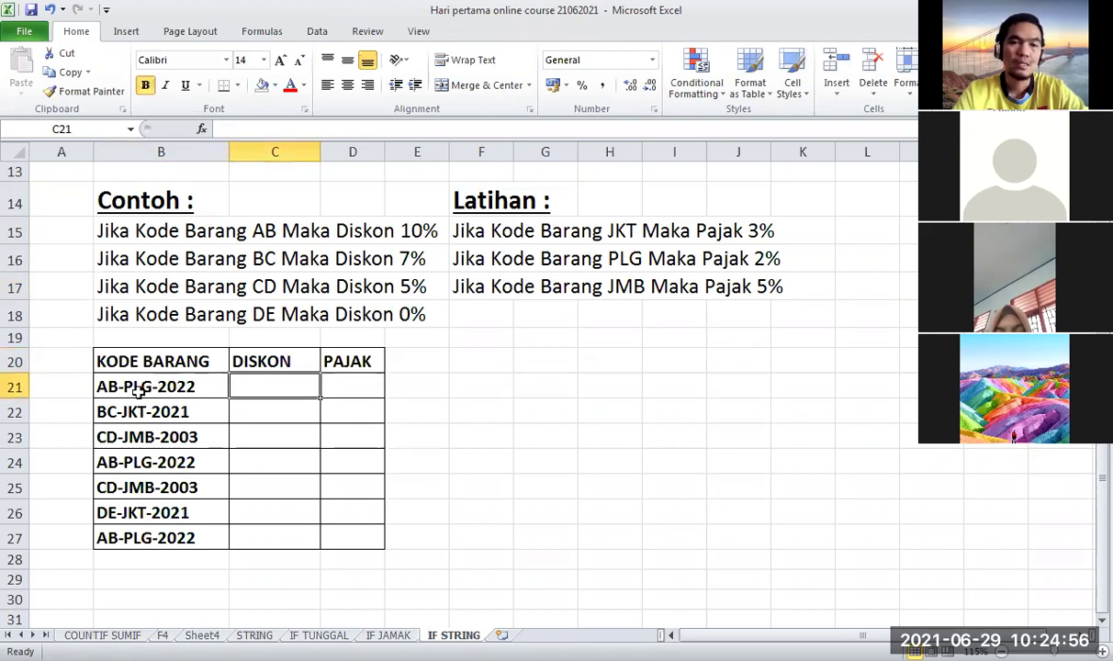
{"action": "left_click", "coordinate": [103, 384]}
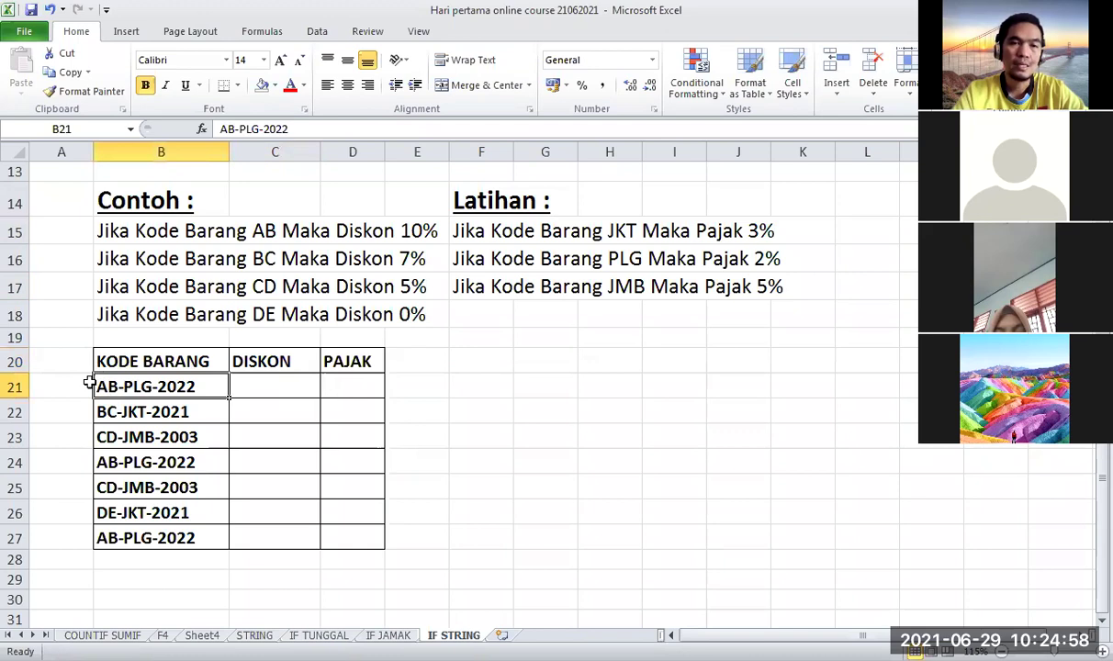
{"action": "left_click", "coordinate": [288, 380]}
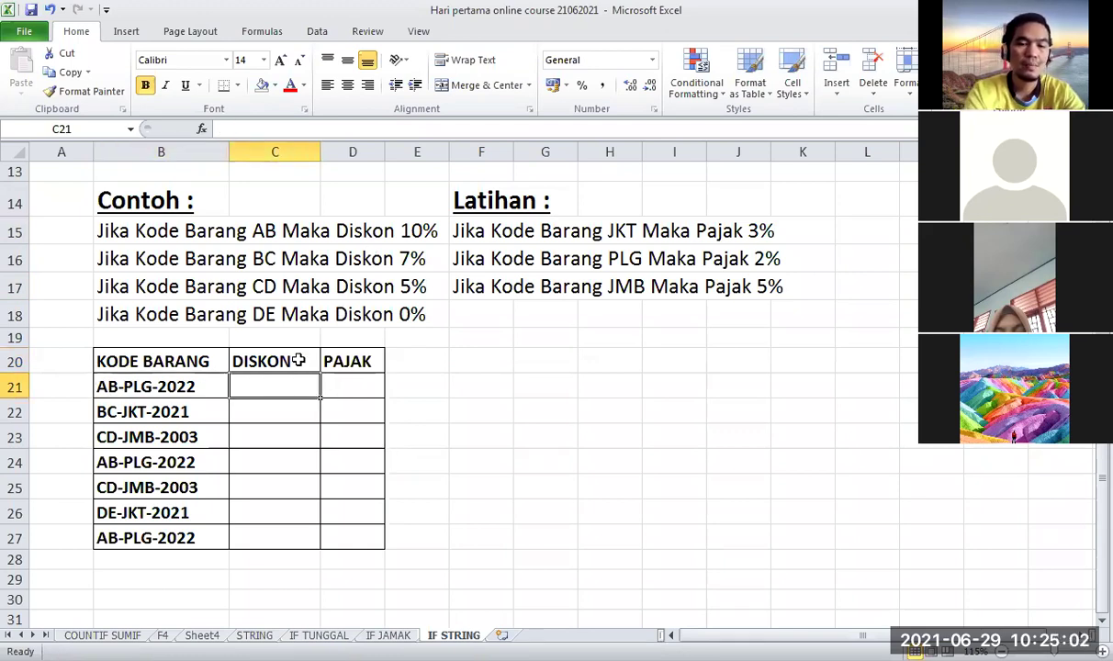
- Enter sample discounts of 10% in C21 and 7% in C22, and undo both entries
{"action": "type", "text": "10"}
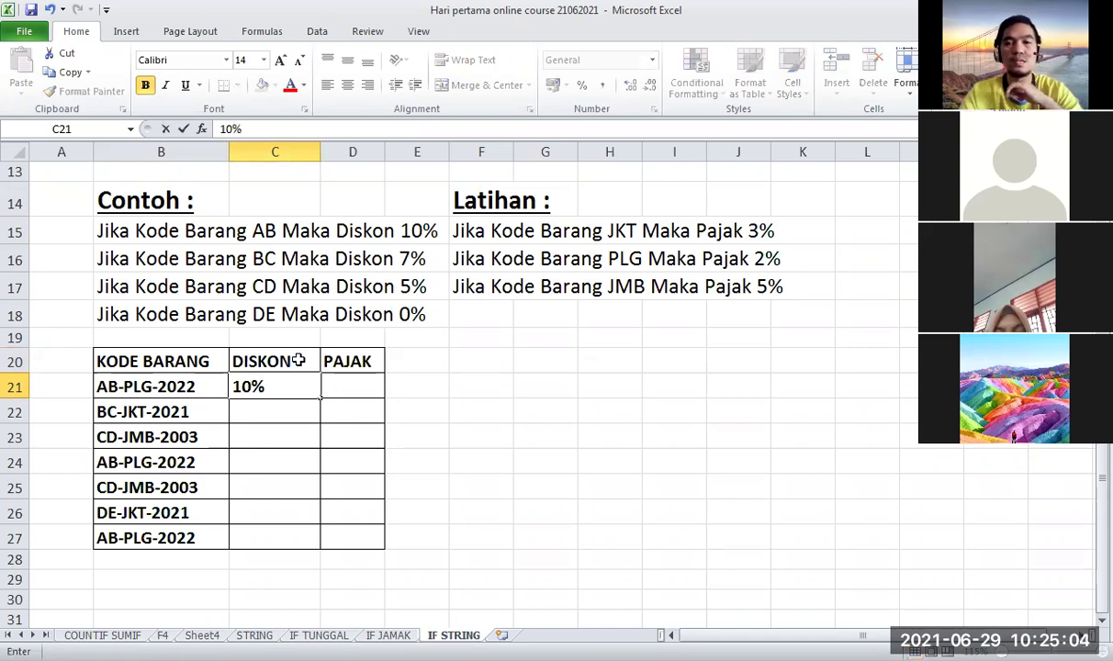
{"action": "key", "text": "Return"}
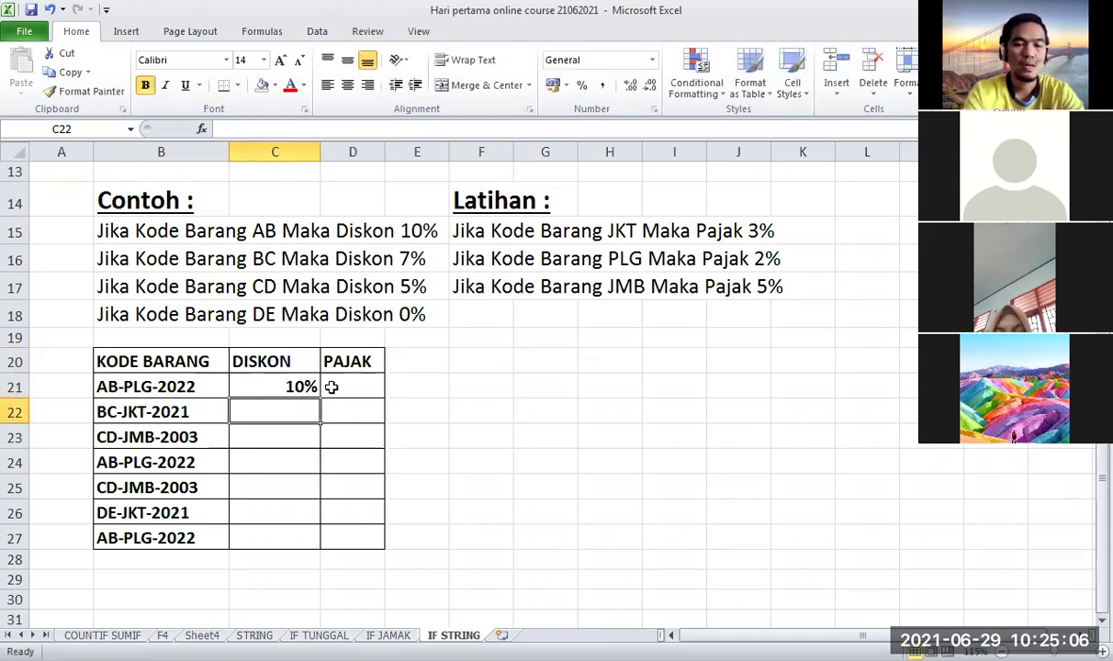
{"action": "type", "text": "7"}
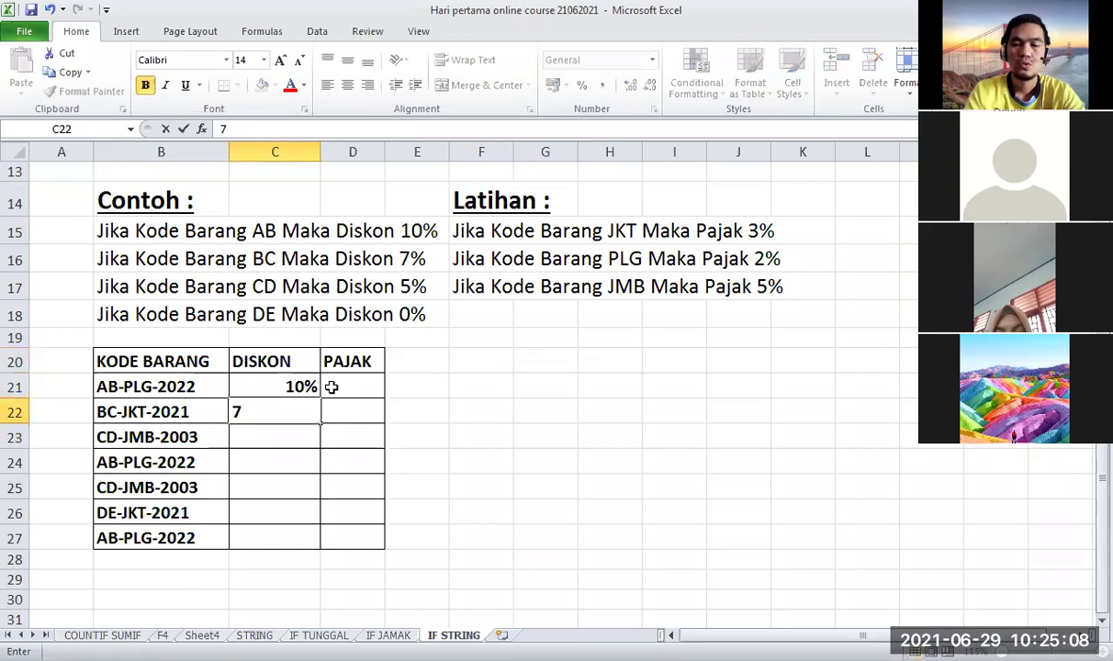
{"action": "type", "text": "%"}
{"action": "key", "text": "Return"}
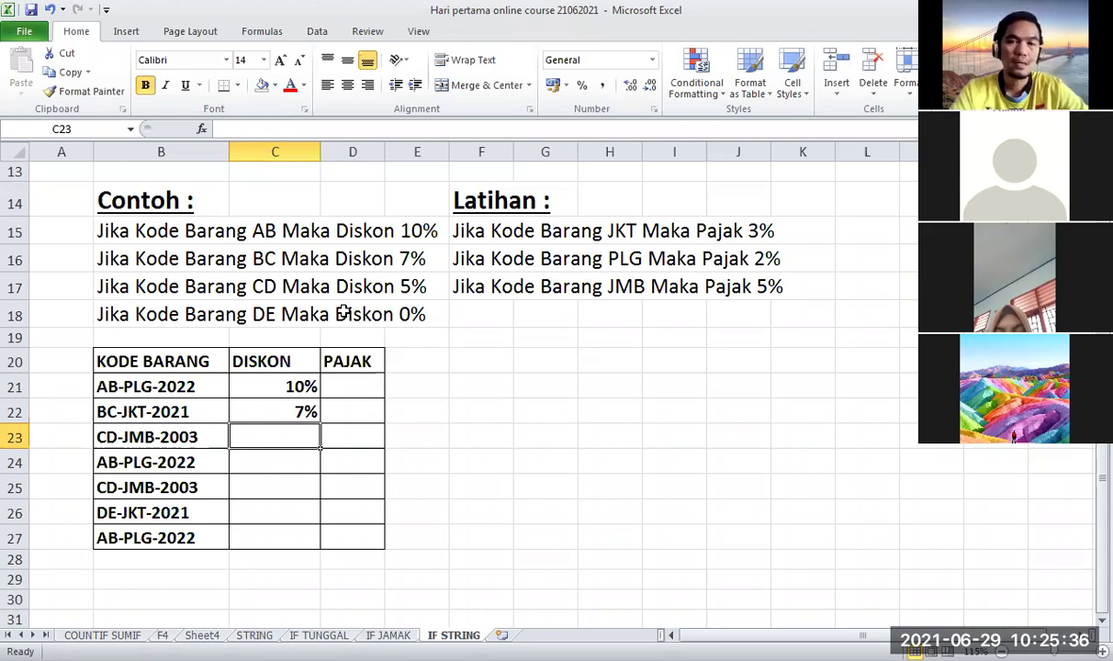
{"action": "key", "text": "ctrl+z"}
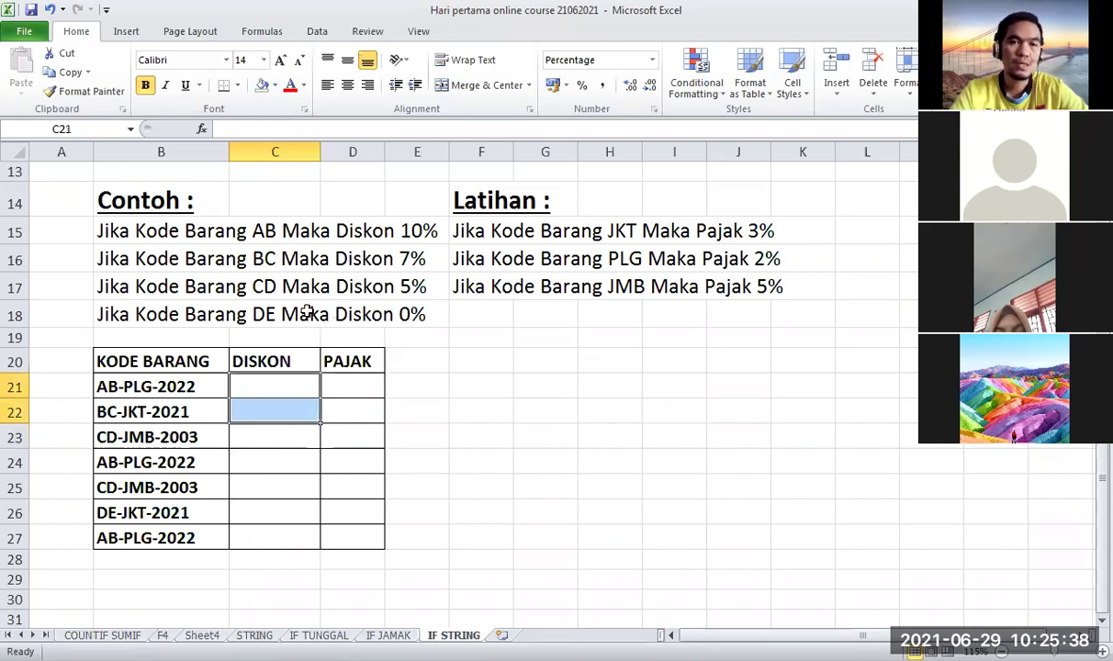
- Enter the code prefixes AB, BC and CD in A21 to A23 beside the first three item codes
{"action": "left_click", "coordinate": [309, 312]}
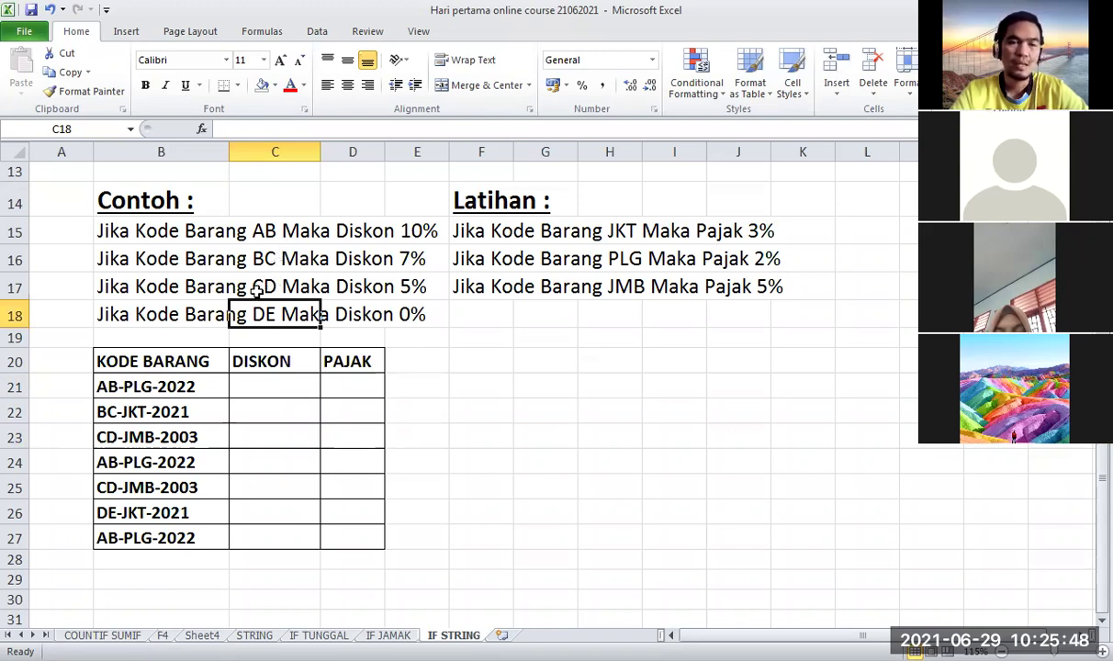
{"action": "left_click", "coordinate": [218, 387]}
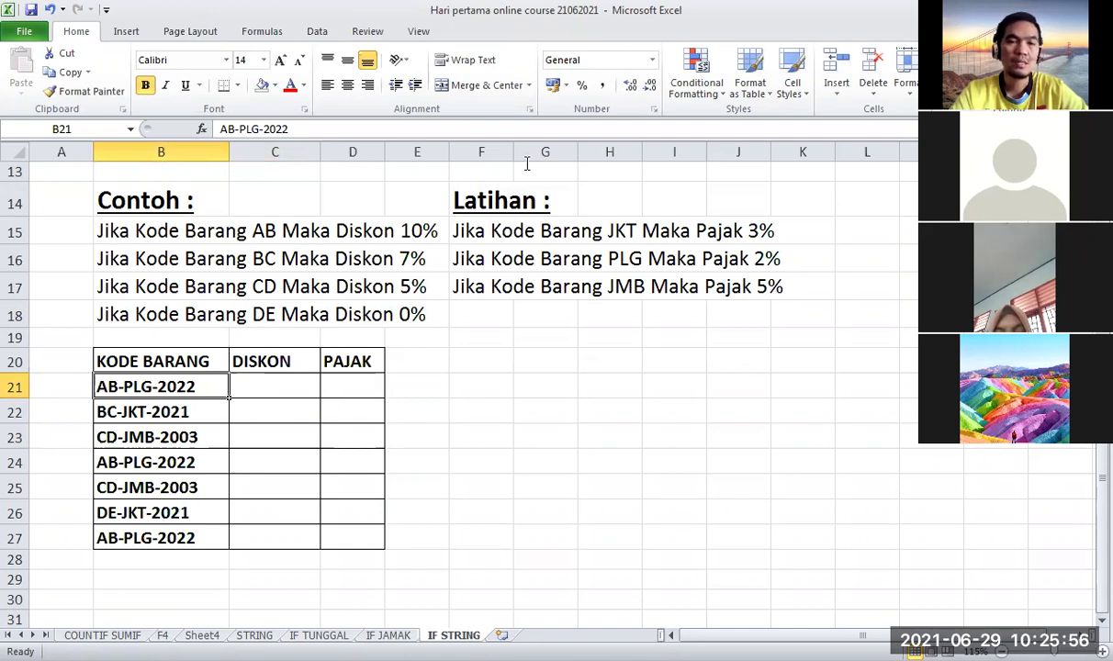
{"action": "left_click", "coordinate": [294, 443]}
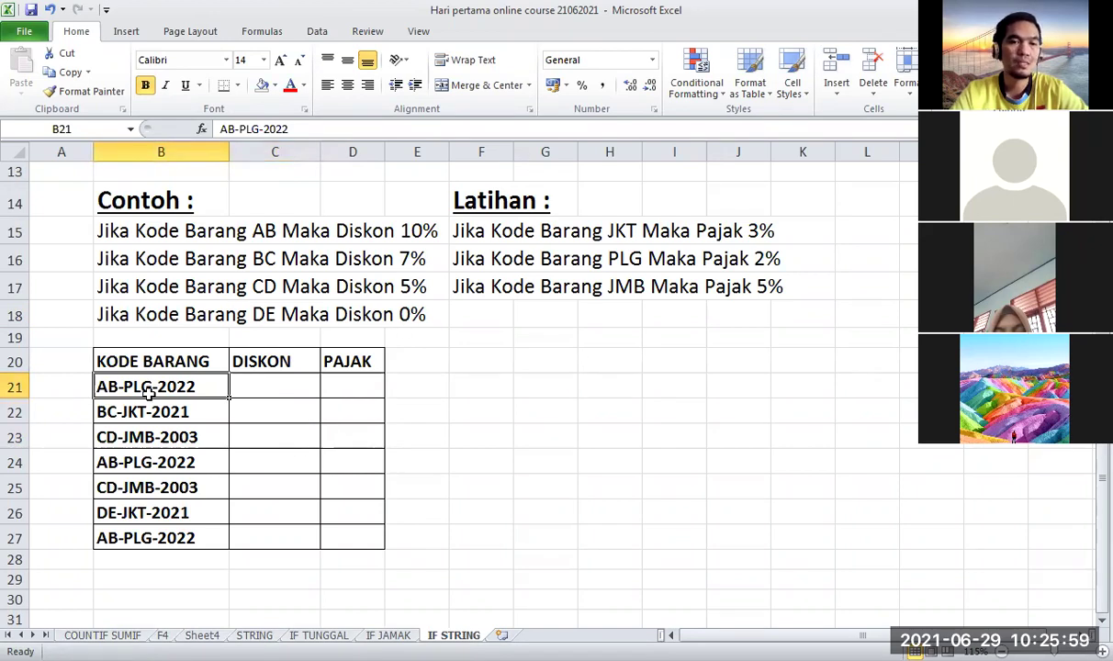
{"action": "left_click", "coordinate": [89, 387]}
{"action": "type", "text": "a"}
{"action": "key", "text": "BackSpace"}
{"action": "type", "text": "AB"}
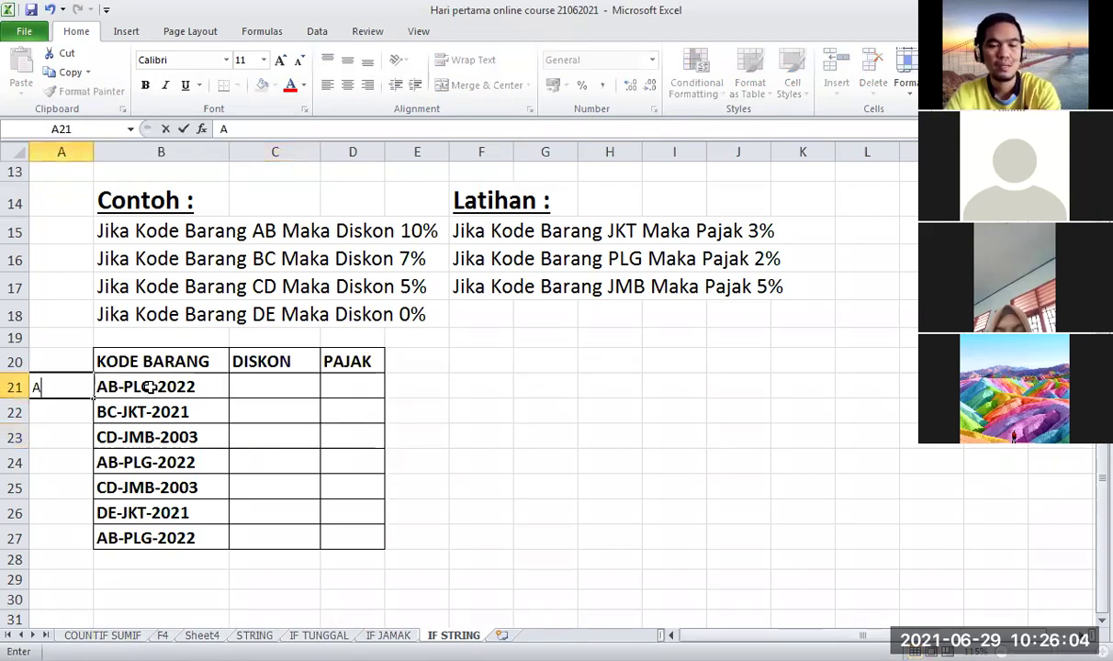
{"action": "key", "text": "Return"}
{"action": "type", "text": "BC"}
{"action": "key", "text": "Return"}
{"action": "type", "text": "CD"}
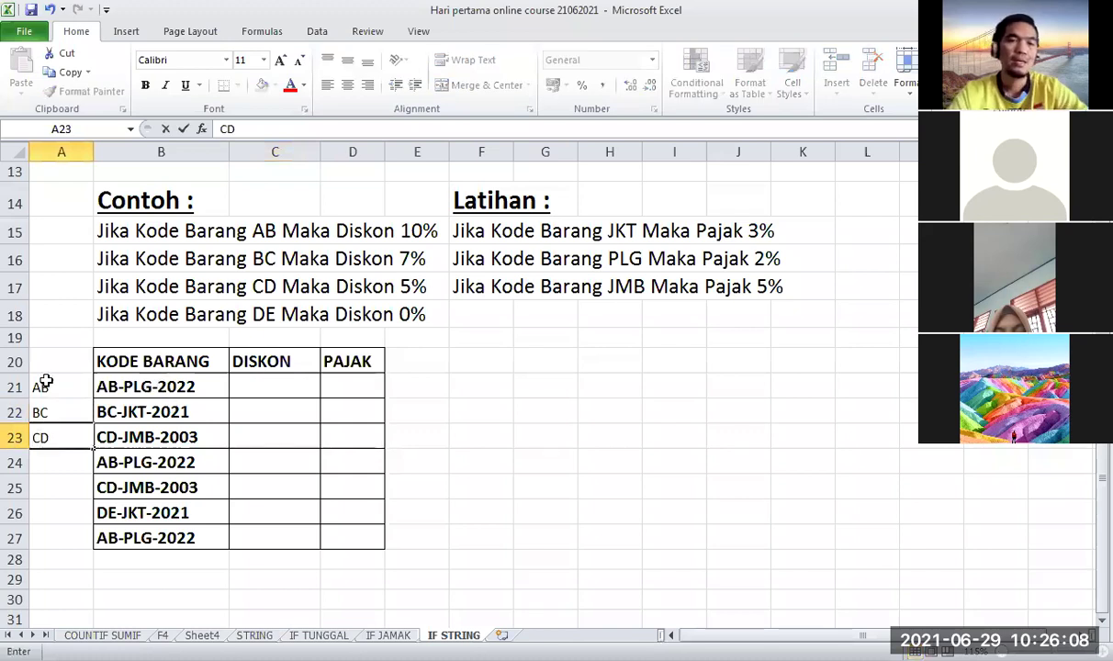
{"action": "key", "text": "Return"}
- Compare the helper prefixes in column A with the item codes in B21:B27, and clear A21:A24
{"action": "left_click_drag", "start_coordinate": [53, 385], "coordinate": [57, 433]}
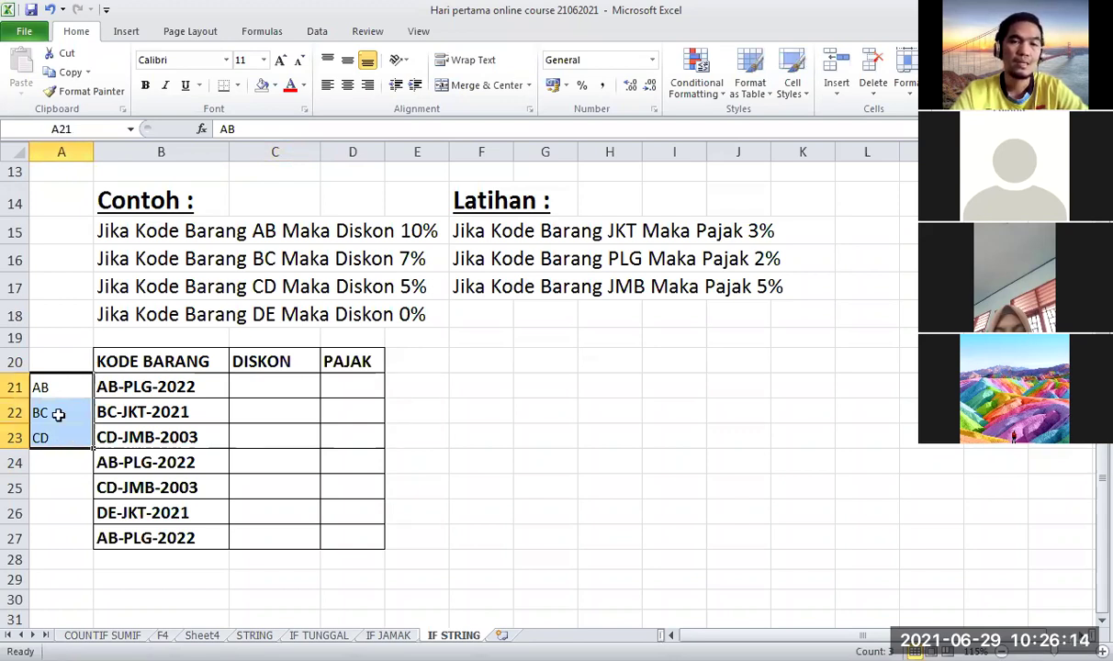
{"action": "left_click", "coordinate": [193, 381]}
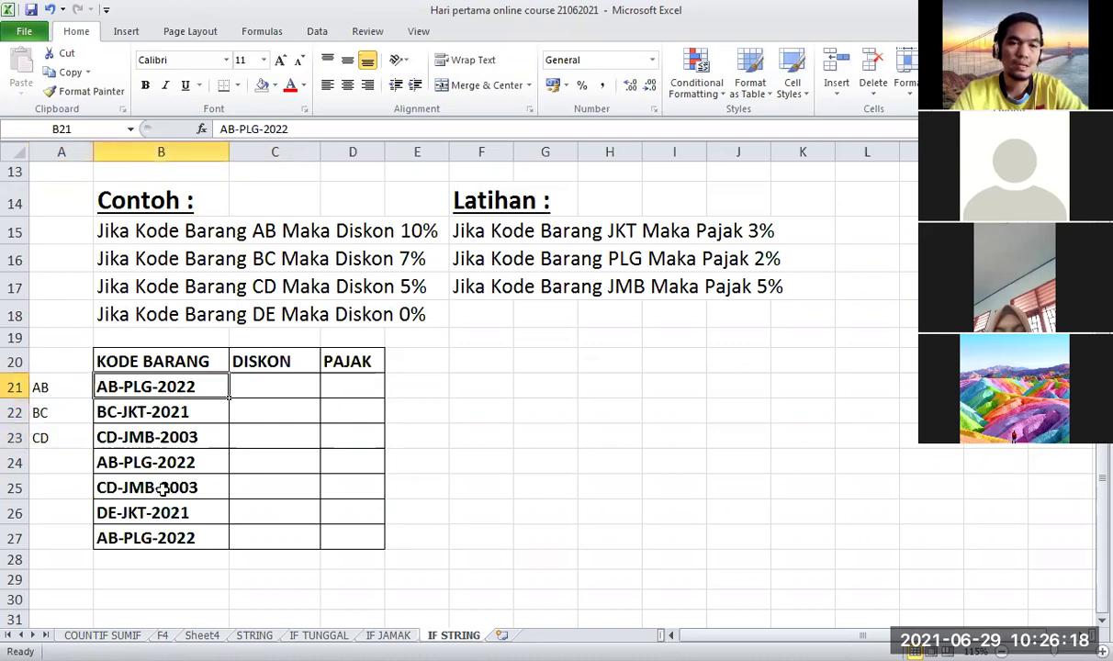
{"action": "left_click", "coordinate": [156, 538], "text": "shift"}
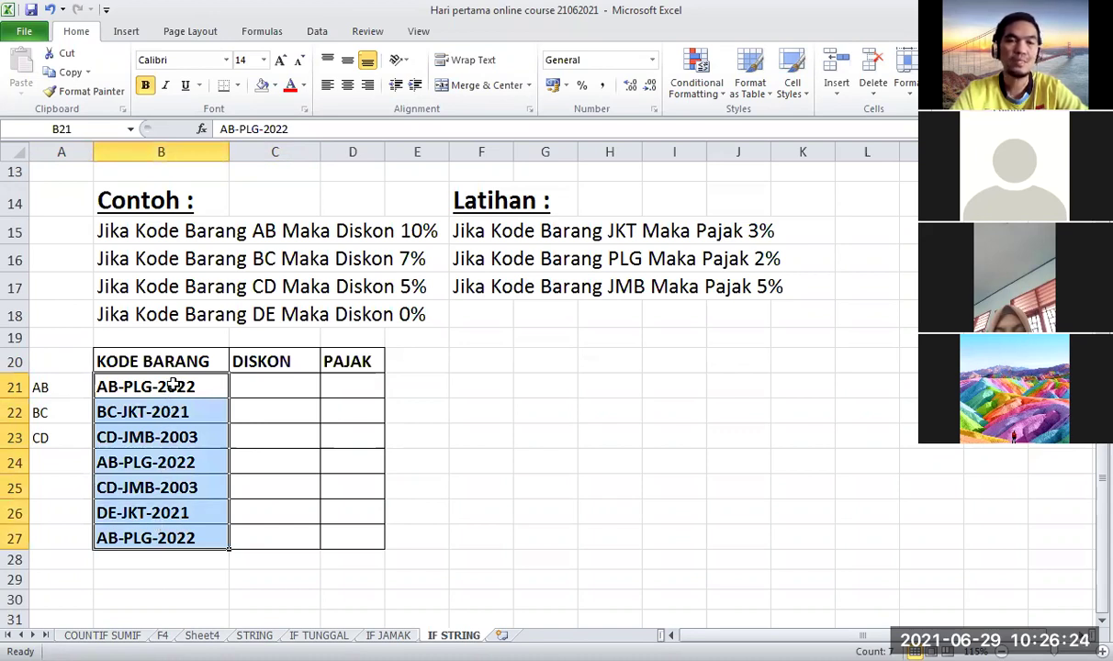
{"action": "left_click_drag", "start_coordinate": [65, 386], "coordinate": [60, 457]}
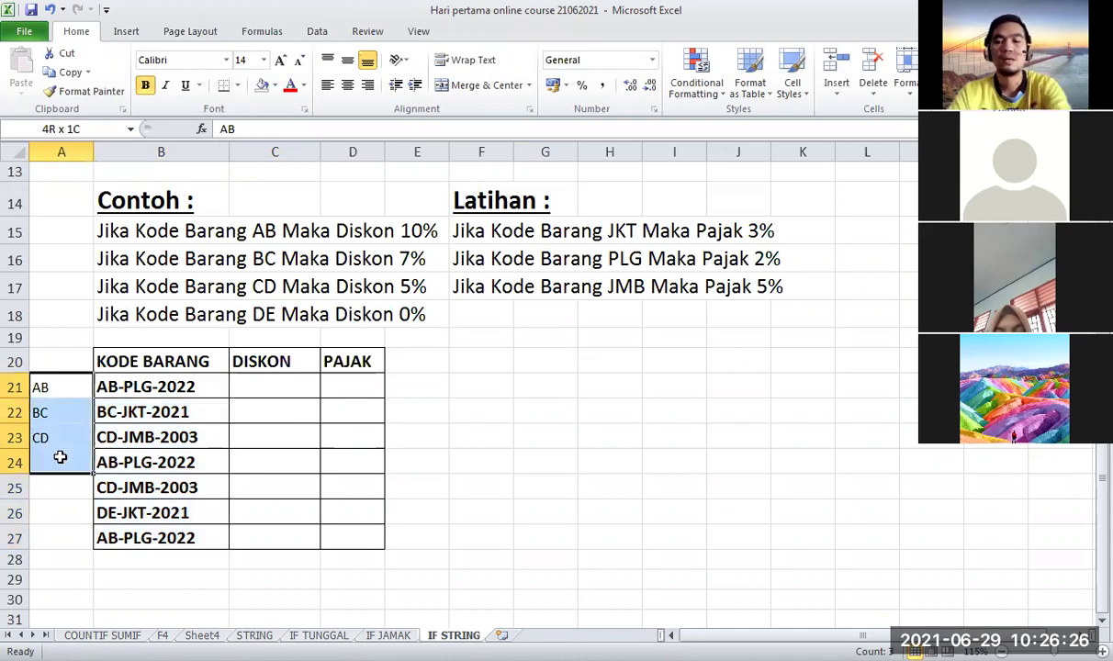
{"action": "key", "text": "Delete"}
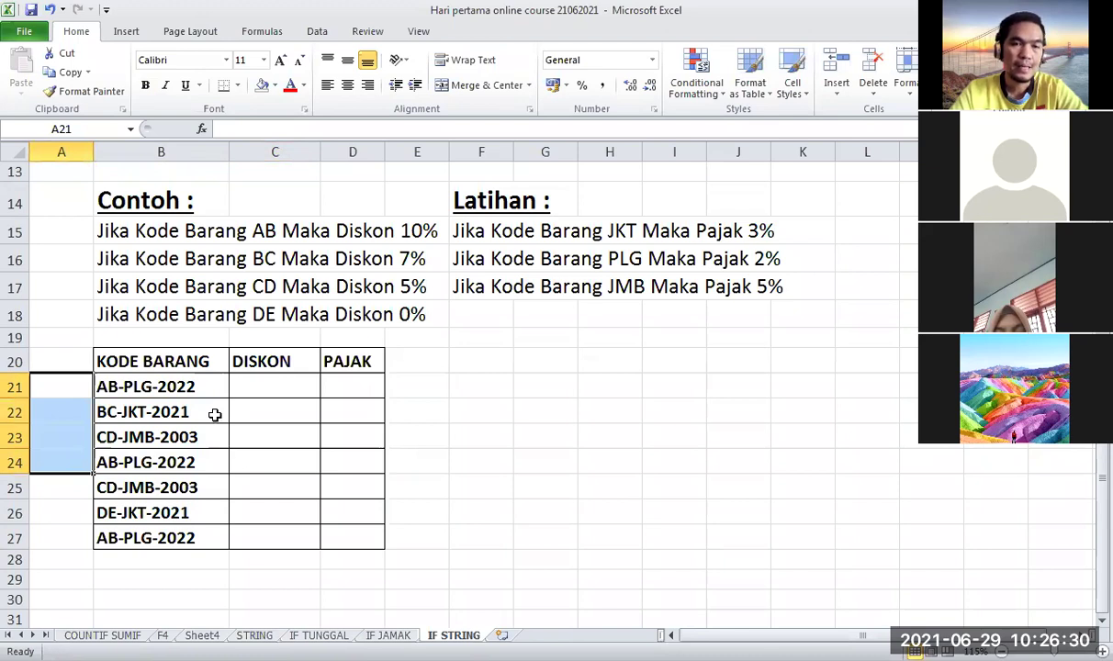
{"action": "left_click", "coordinate": [250, 412]}
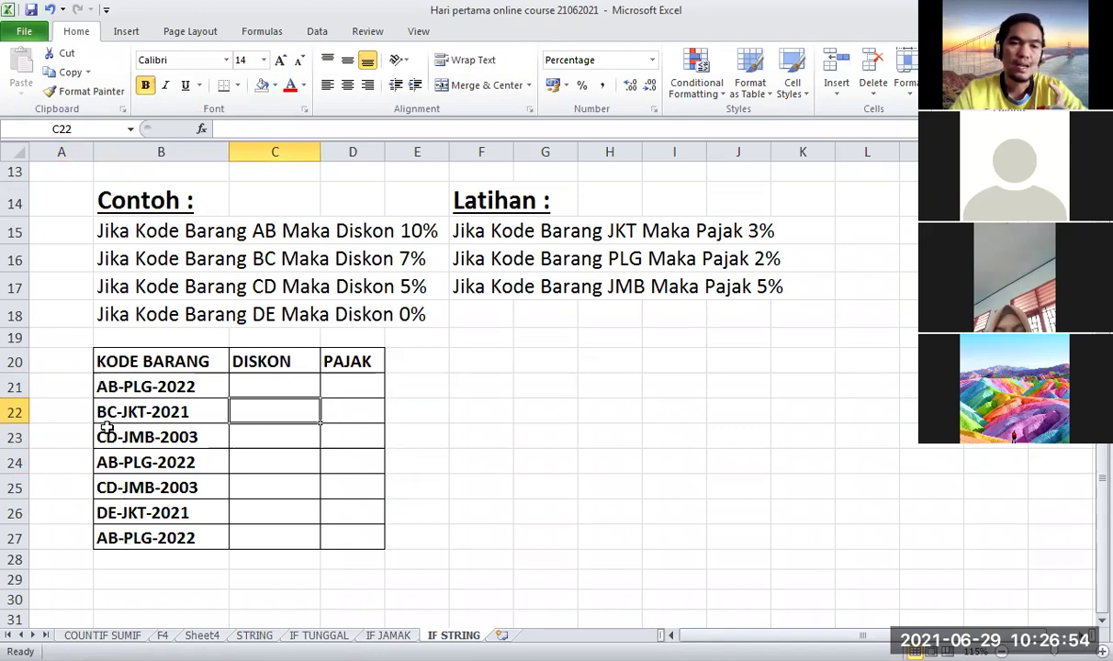
{"action": "scroll", "coordinate": [101, 362], "scroll_direction": "down", "scroll_amount": 1}
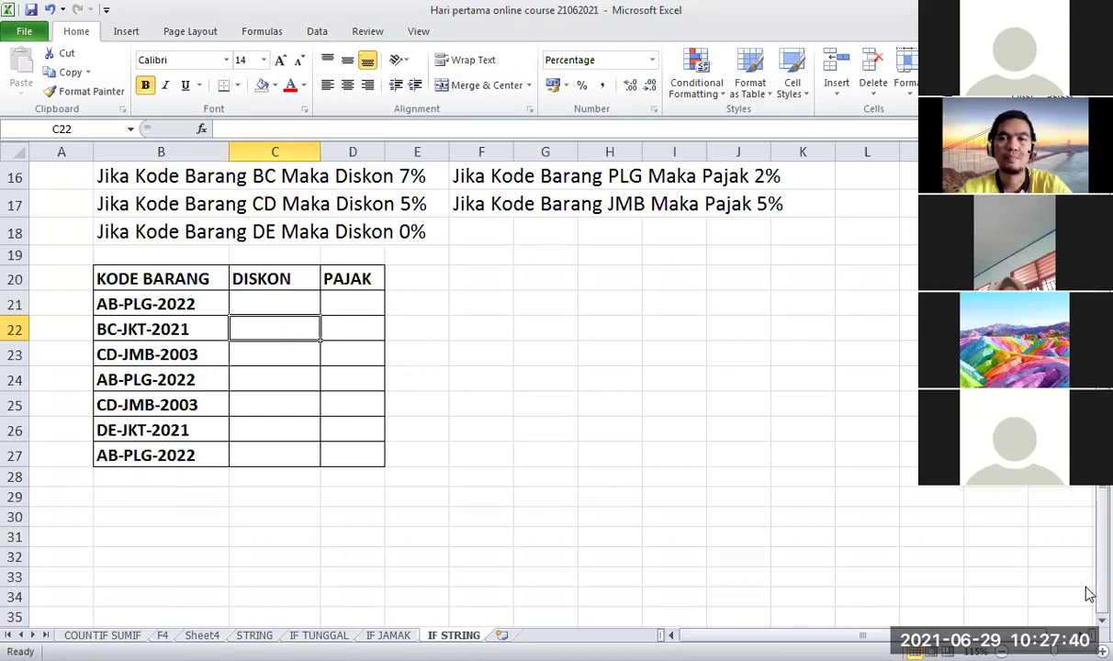
{"action": "left_click", "coordinate": [613, 301]}
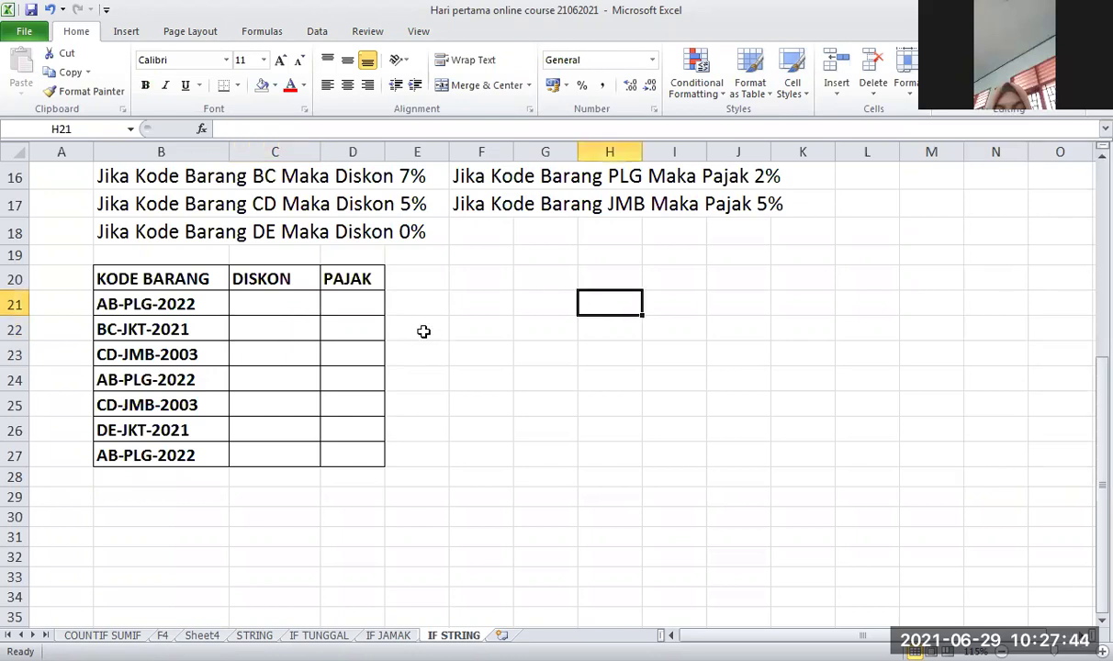
{"action": "scroll", "coordinate": [281, 237], "scroll_direction": "up", "scroll_amount": 1}
{"action": "scroll", "coordinate": [317, 284], "scroll_direction": "down", "scroll_amount": 1}
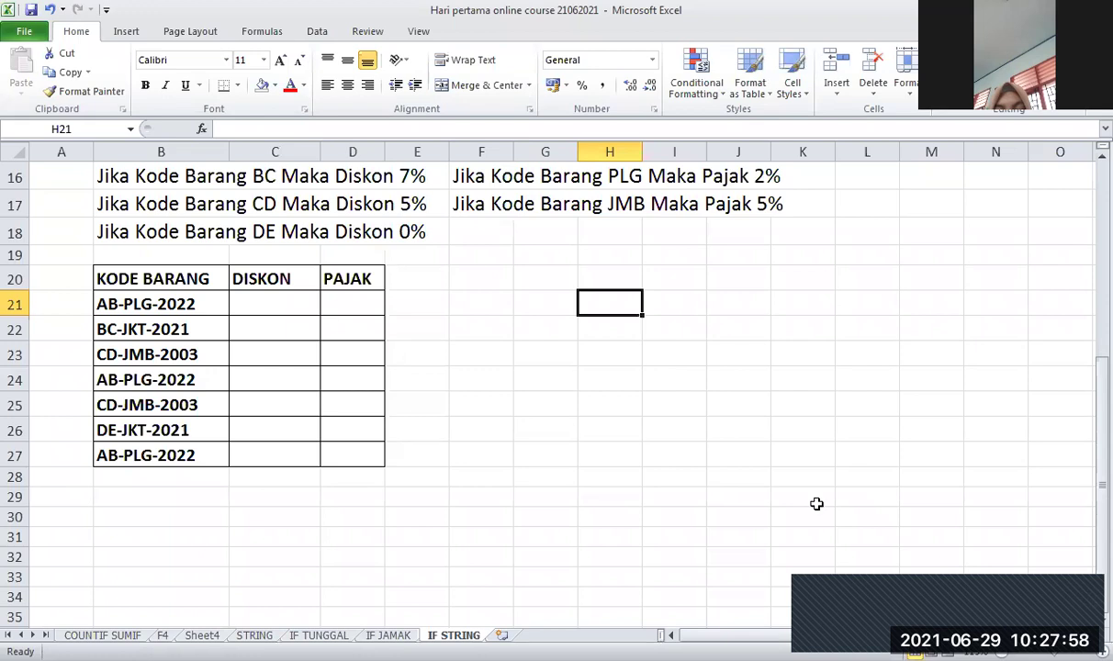
{"action": "key", "text": "Left"}
{"action": "key", "text": "Down"}
{"action": "key", "text": "Down"}
{"action": "key", "text": "Down"}
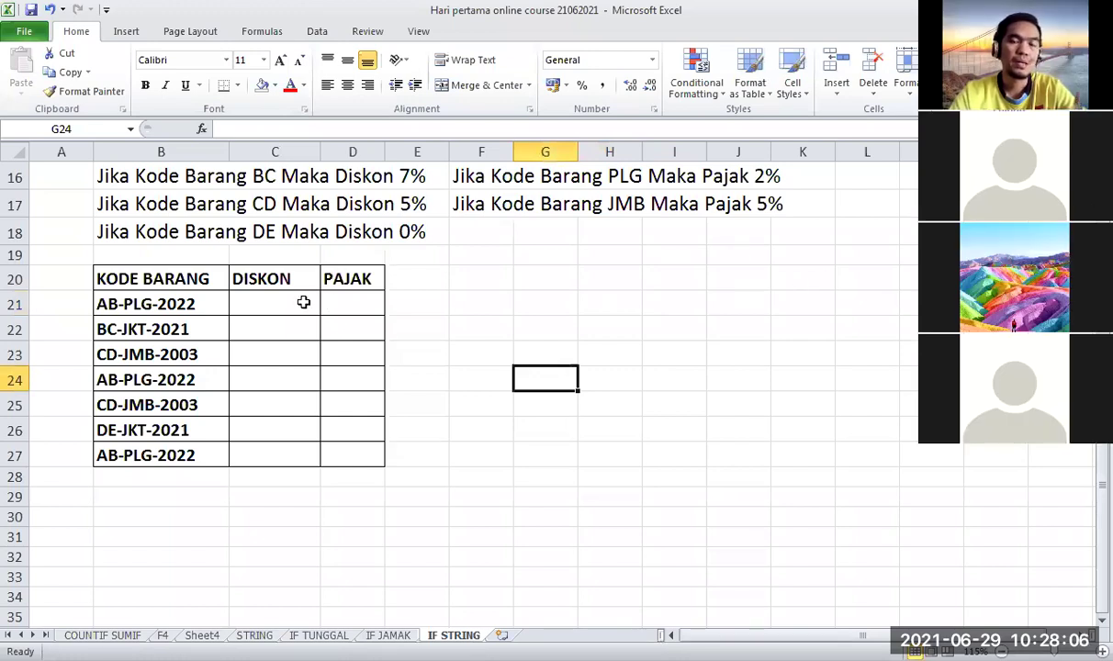
{"action": "left_click", "coordinate": [235, 304]}
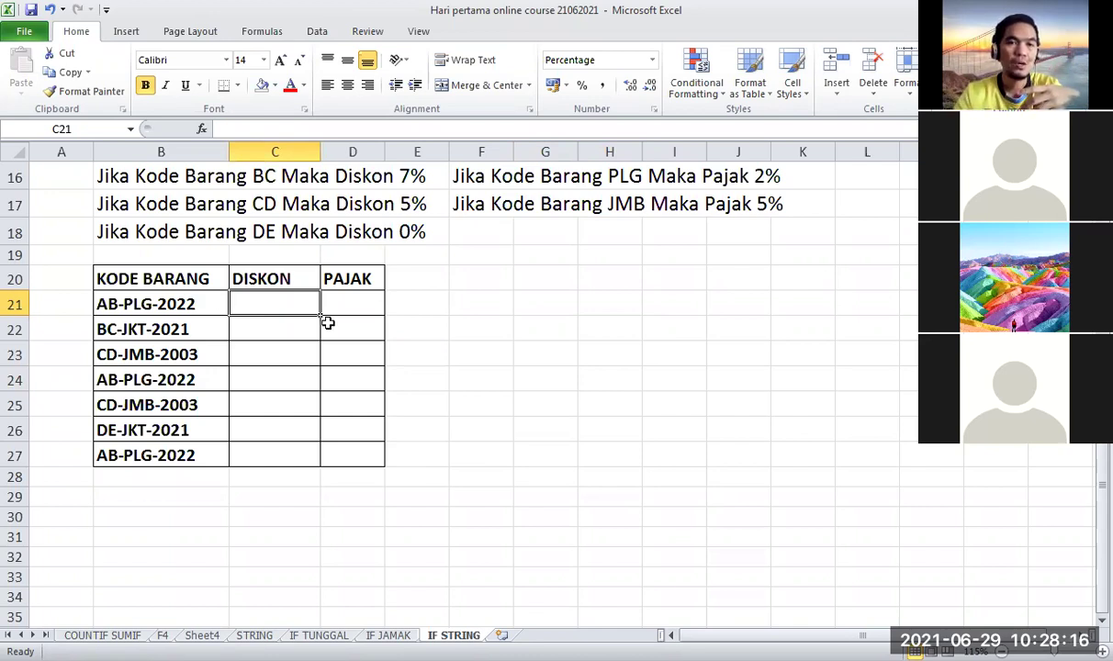
{"action": "scroll", "coordinate": [303, 310], "scroll_direction": "up", "scroll_amount": 1}
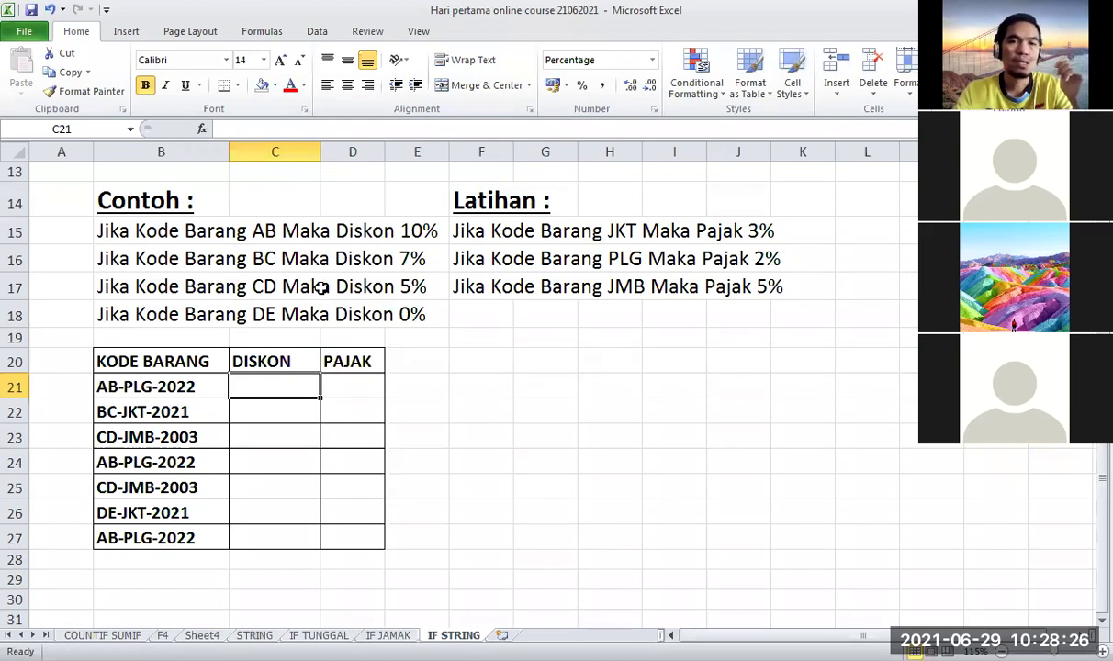
- Move the yellow nested IF syntax box from the top of the sheet to beside the item table, around rows 21 to 24
{"action": "scroll", "coordinate": [303, 266], "scroll_direction": "up", "scroll_amount": 2}
{"action": "left_click", "coordinate": [264, 191]}
{"action": "scroll", "coordinate": [232, 209], "scroll_direction": "up", "scroll_amount": 2}
{"action": "left_click", "coordinate": [232, 208]}
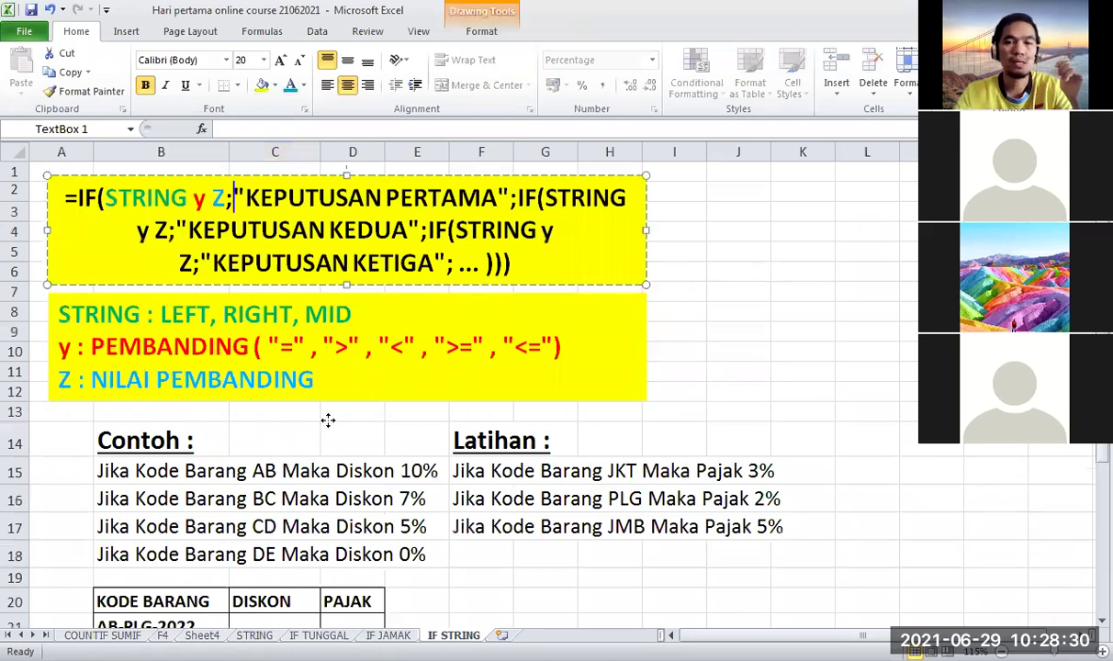
{"action": "key", "text": "ctrl+z"}
{"action": "scroll", "coordinate": [452, 346], "scroll_direction": "down", "scroll_amount": 1}
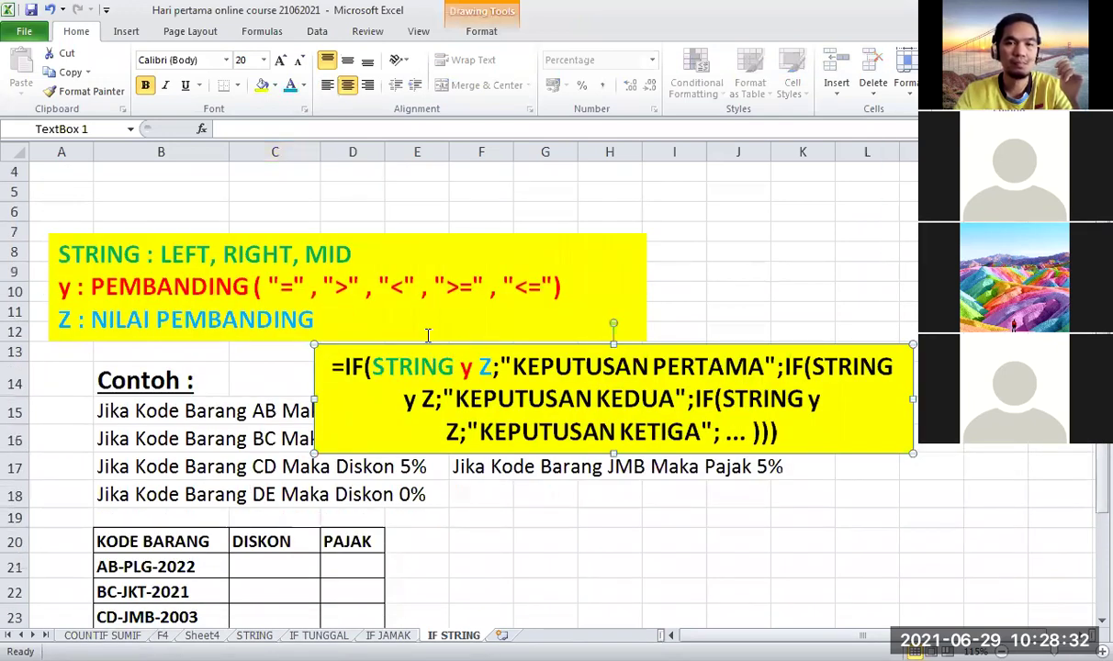
{"action": "scroll", "coordinate": [428, 340], "scroll_direction": "down", "scroll_amount": 1}
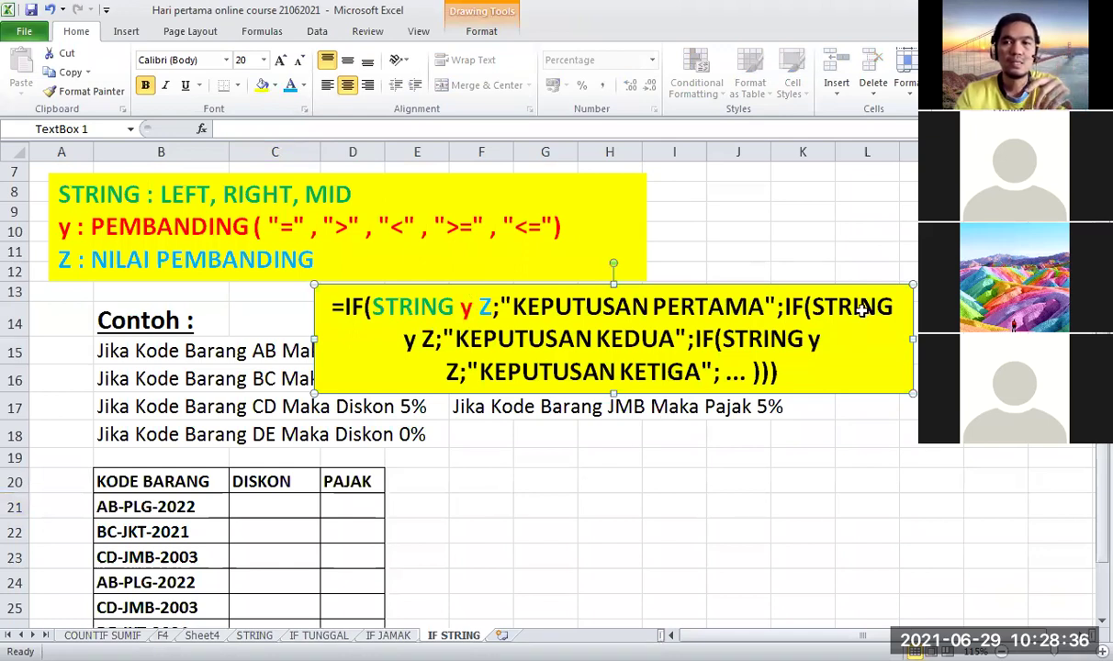
{"action": "left_click_drag", "start_coordinate": [817, 294], "coordinate": [847, 501]}
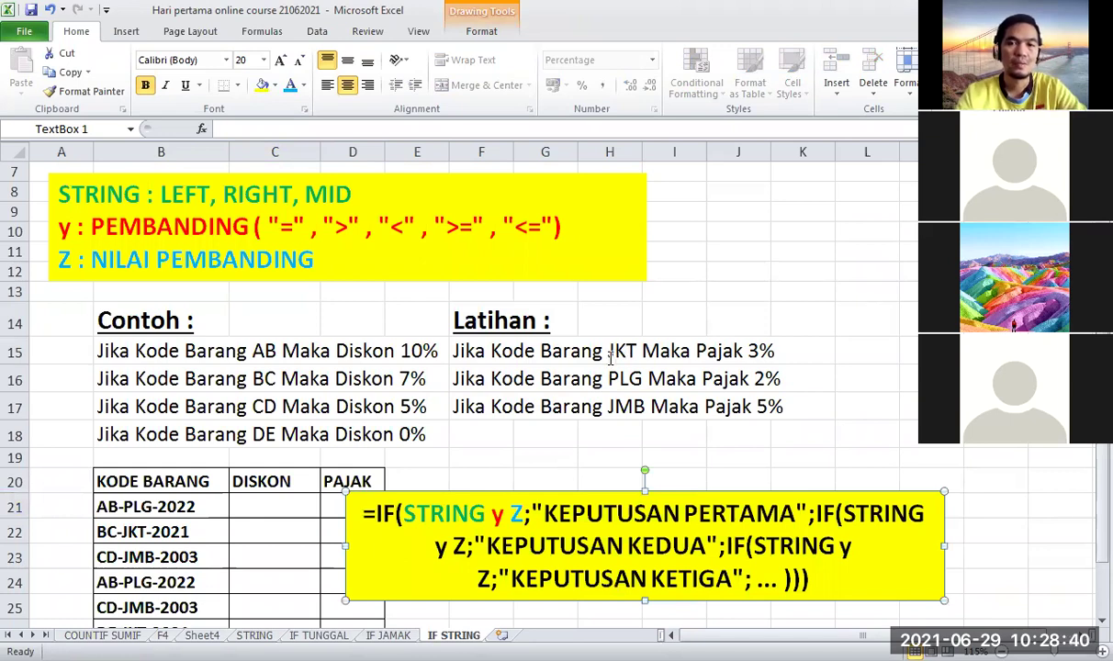
{"action": "scroll", "coordinate": [597, 354], "scroll_direction": "down", "scroll_amount": 3}
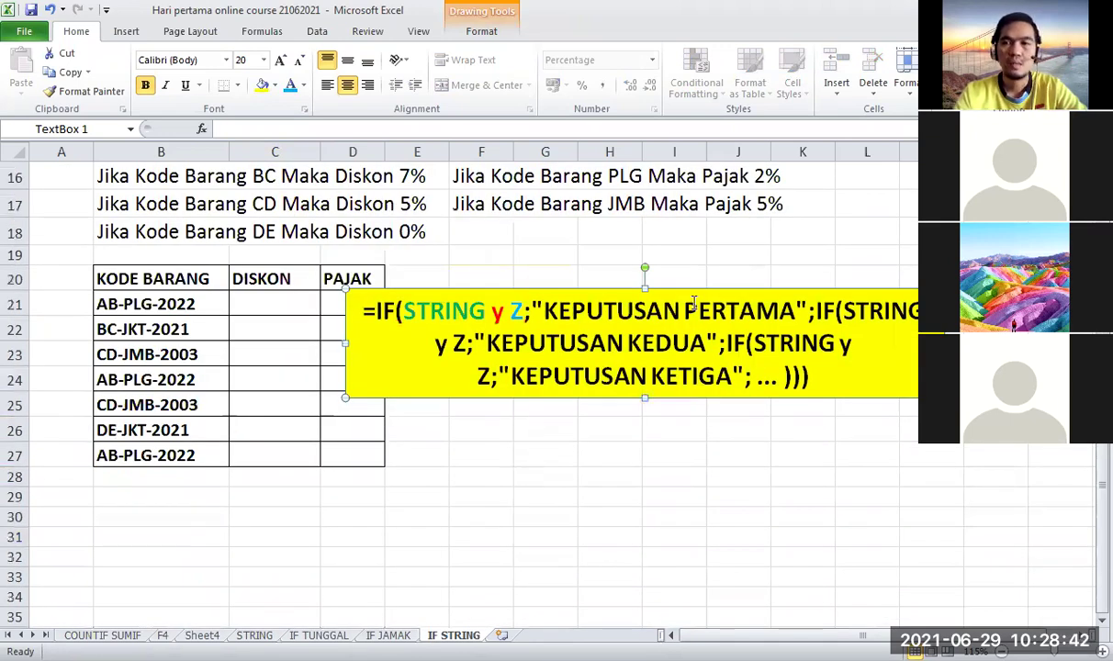
{"action": "left_click", "coordinate": [516, 470]}
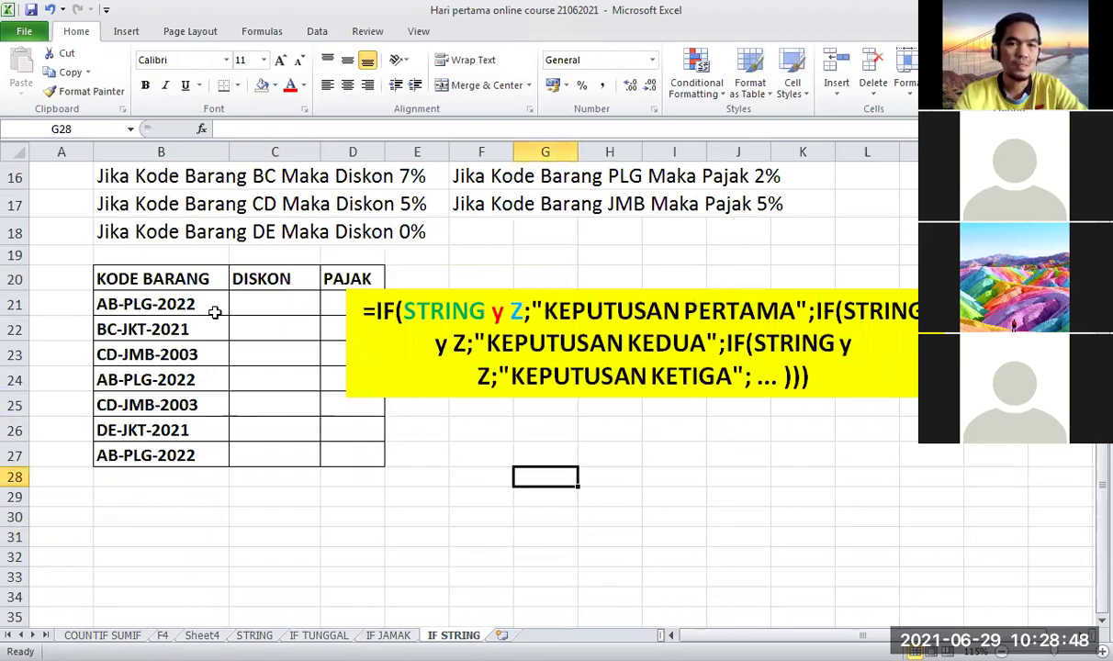
- Start a discount formula in C21 with =IF(LEFT(B21;2), extracting the first two characters of the item code
{"action": "left_click", "coordinate": [271, 305]}
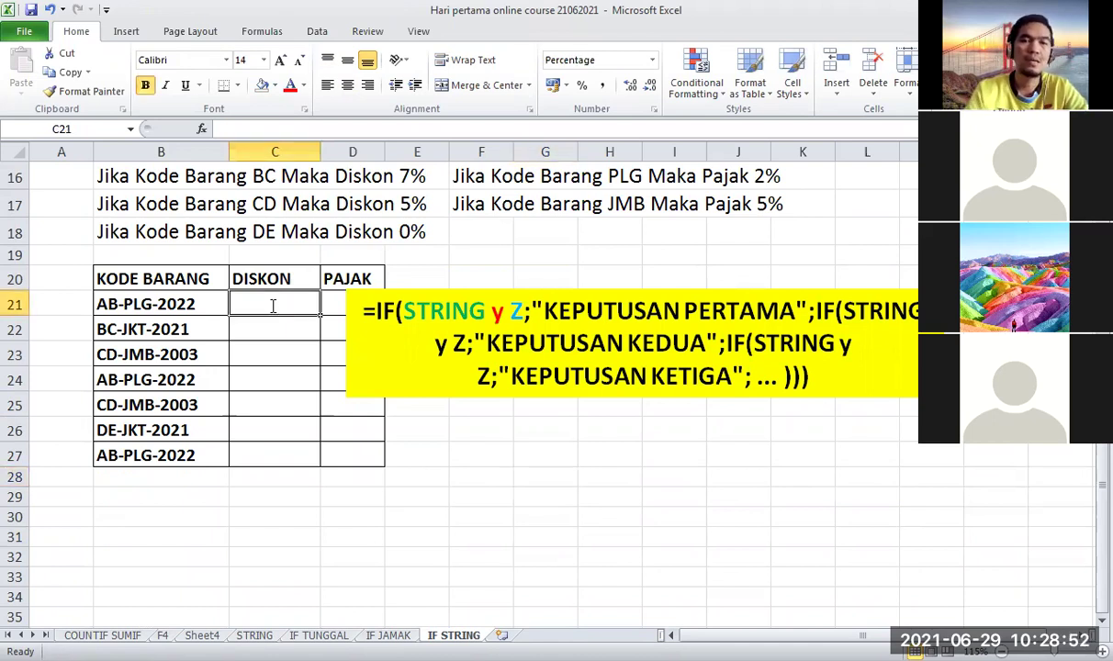
{"action": "type", "text": "="}
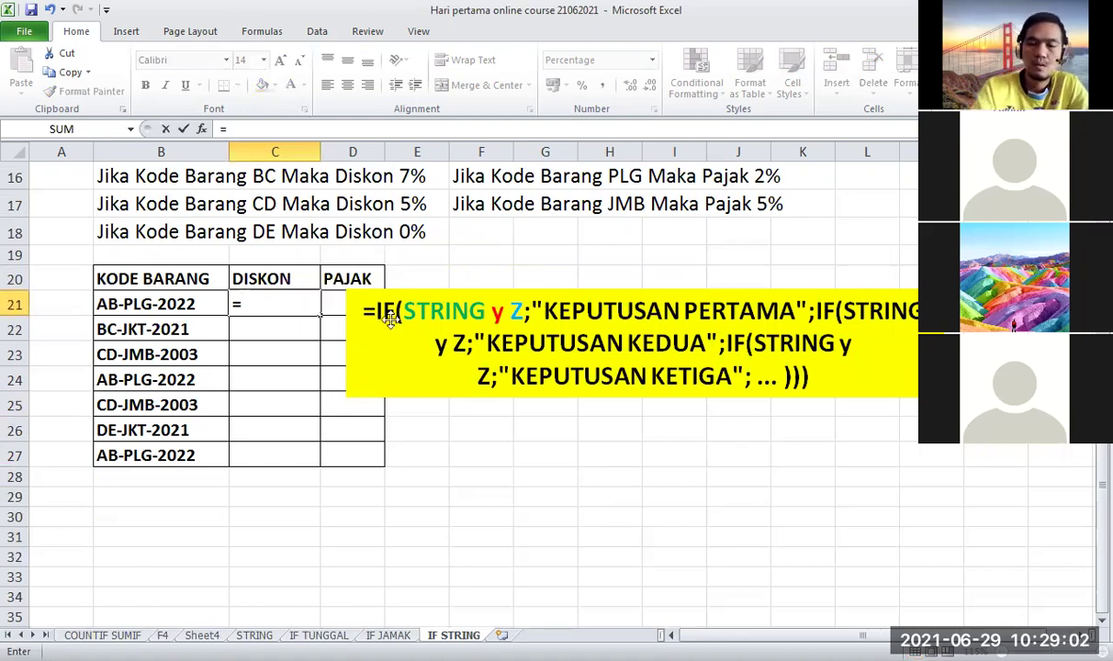
{"action": "type", "text": "IF"}
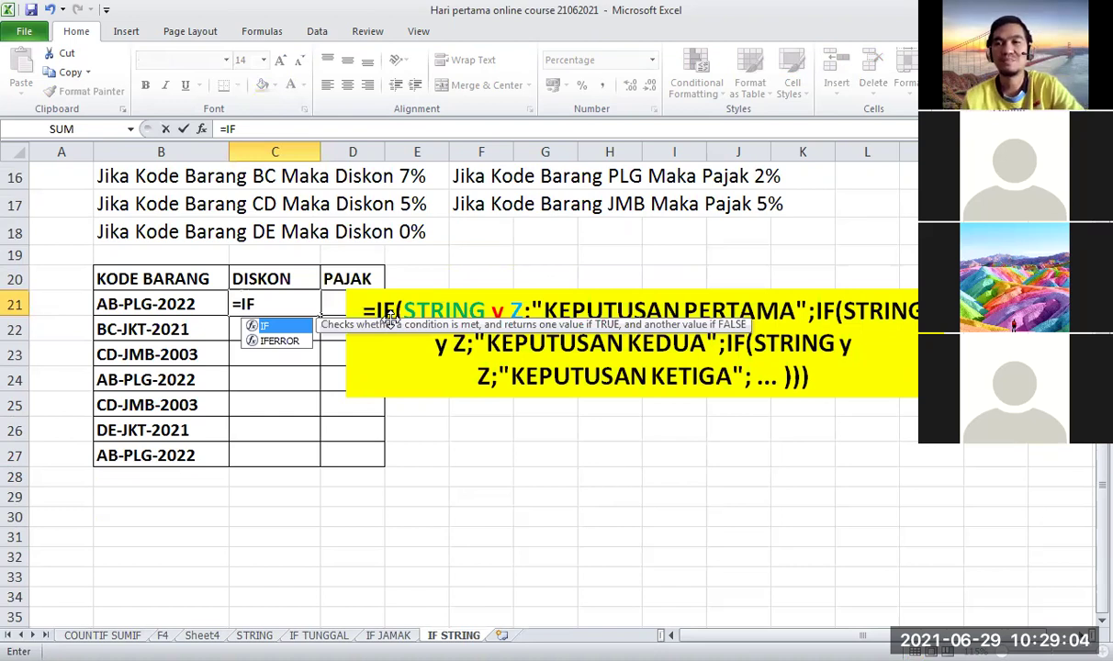
{"action": "type", "text": "("}
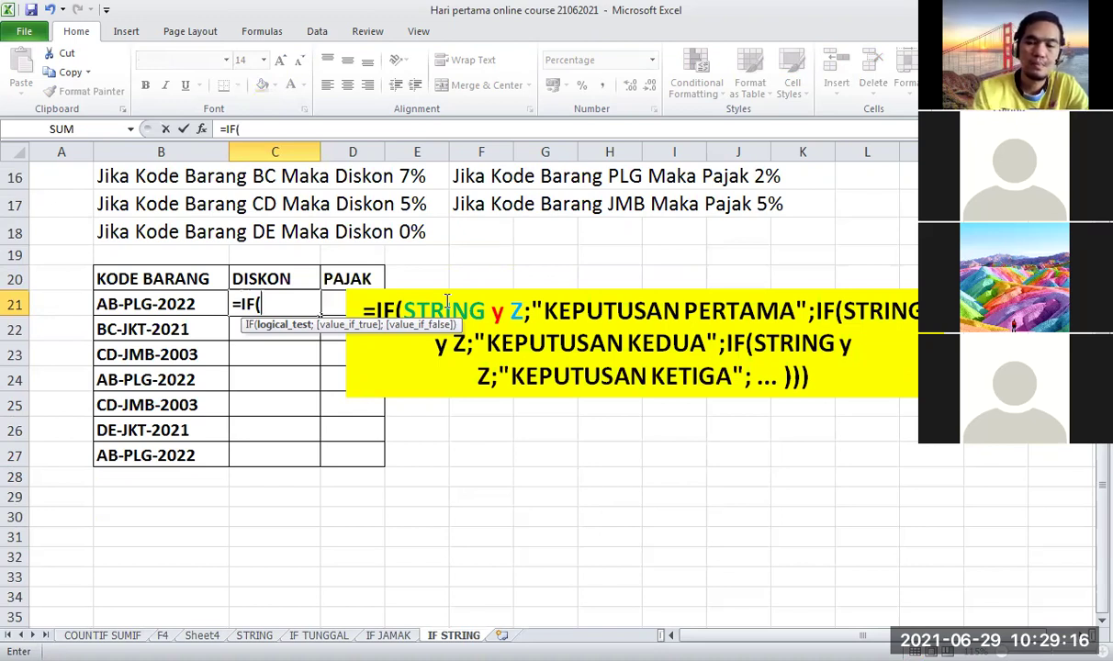
{"action": "type", "text": "LEFT"}
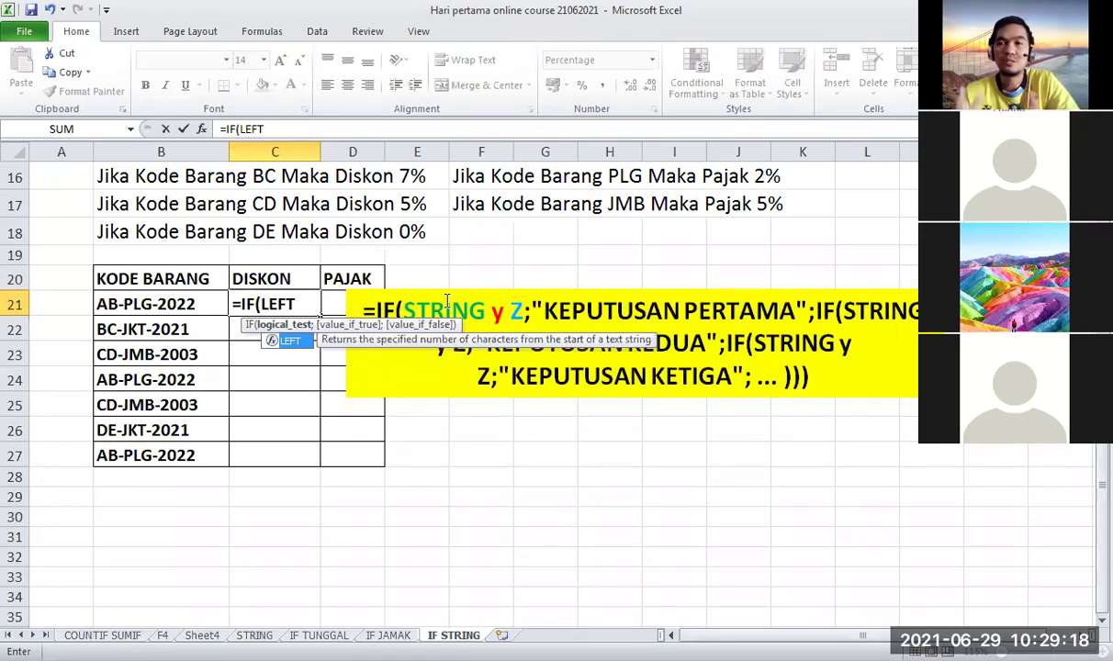
{"action": "type", "text": "("}
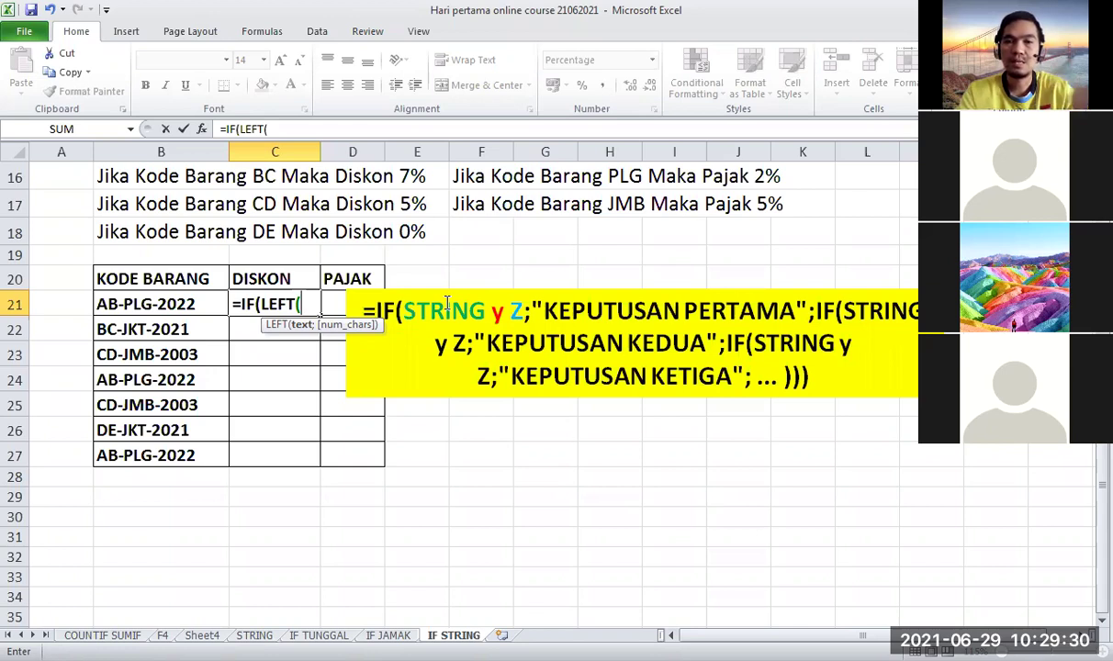
{"action": "left_click", "coordinate": [170, 302]}
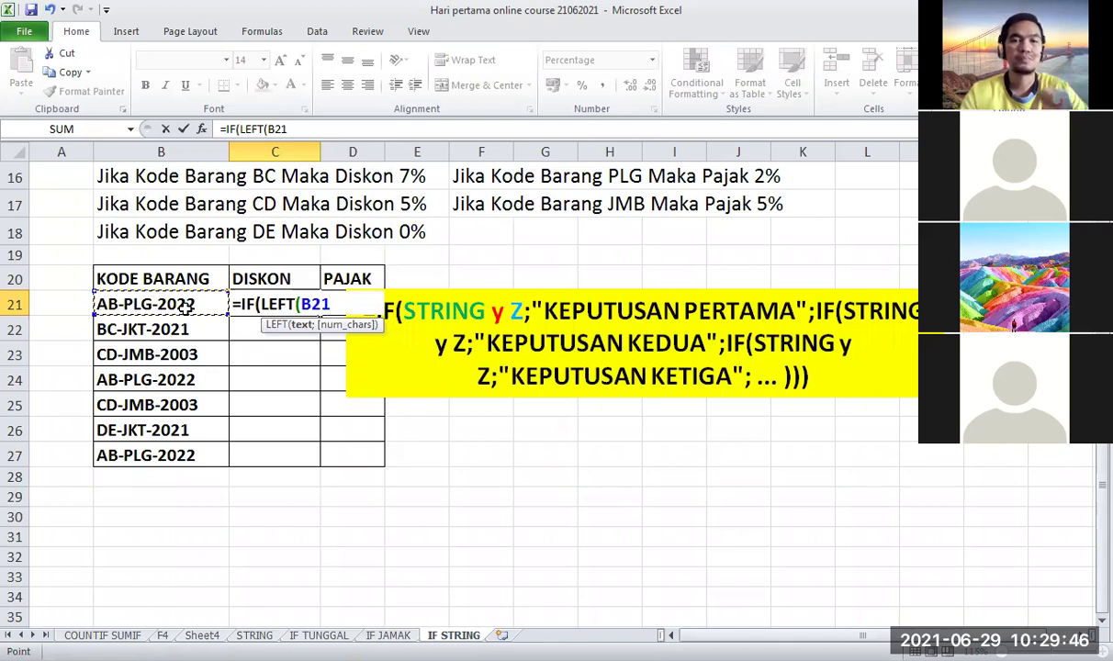
{"action": "type", "text": ";"}
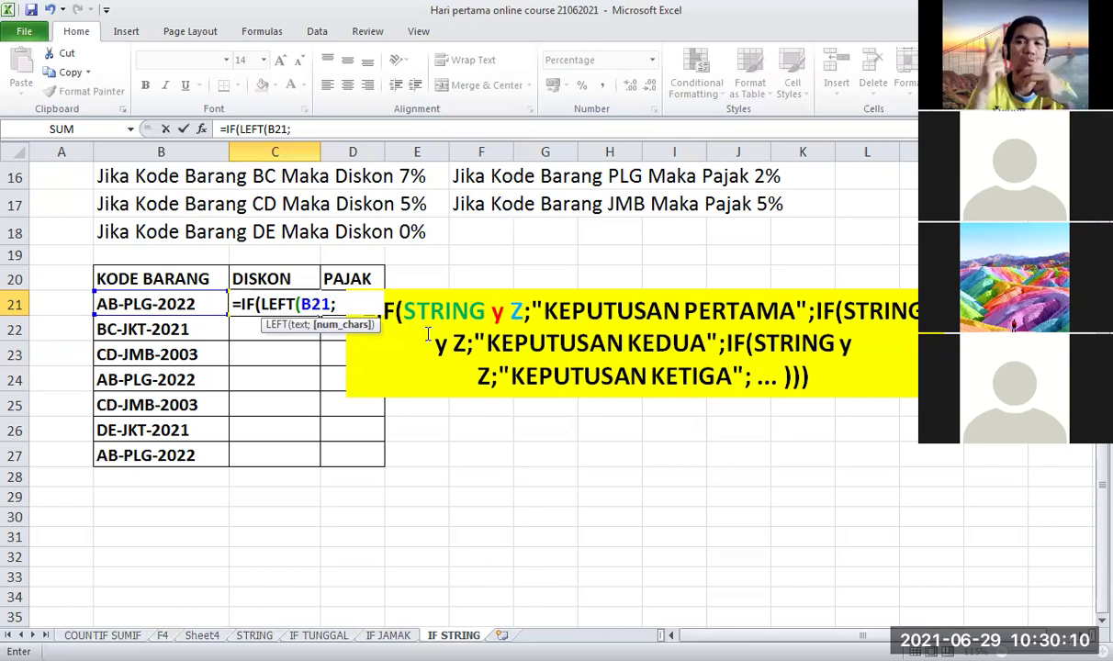
{"action": "type", "text": "2"}
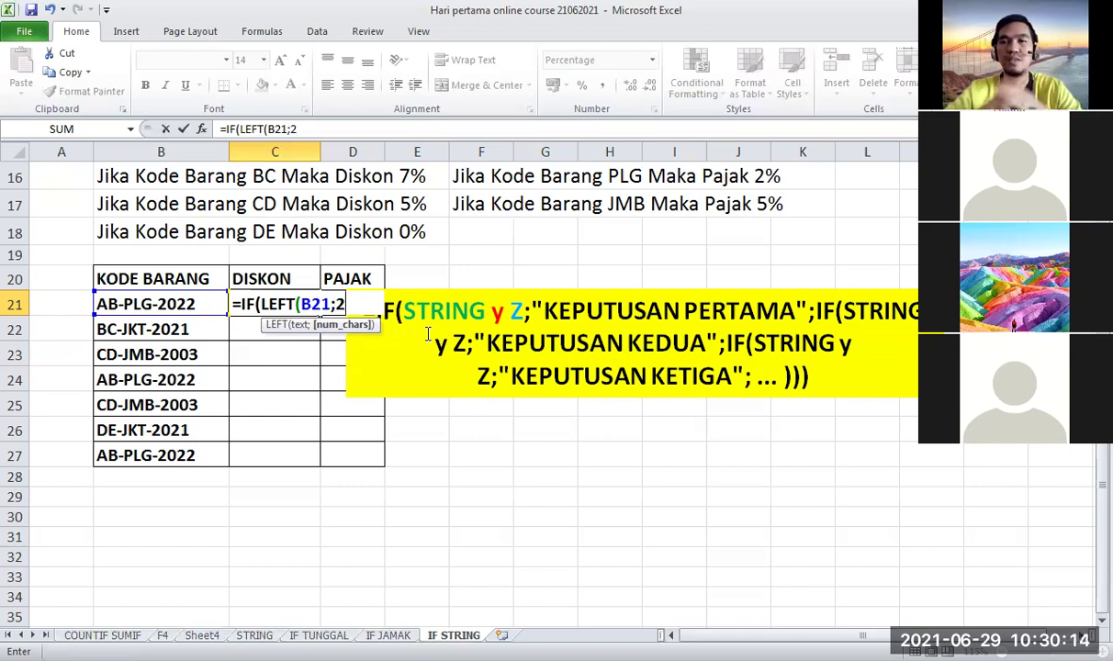
{"action": "type", "text": ")"}
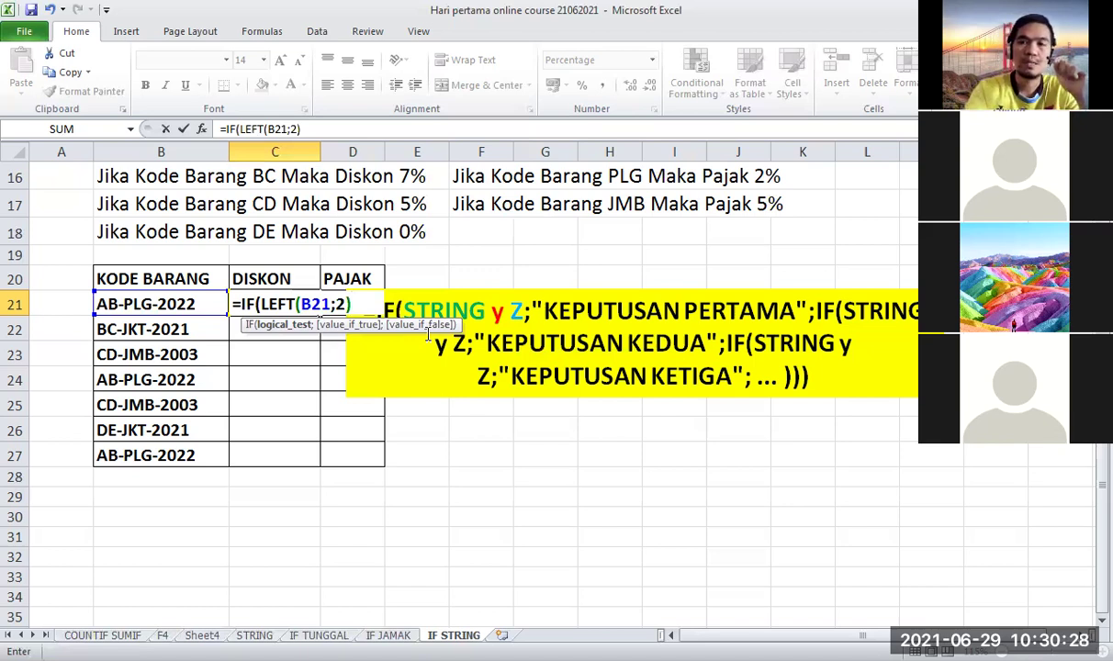
- Compare the extracted prefix in the C21 formula with the text "AB" using the equals operator
{"action": "type", "text": "="}
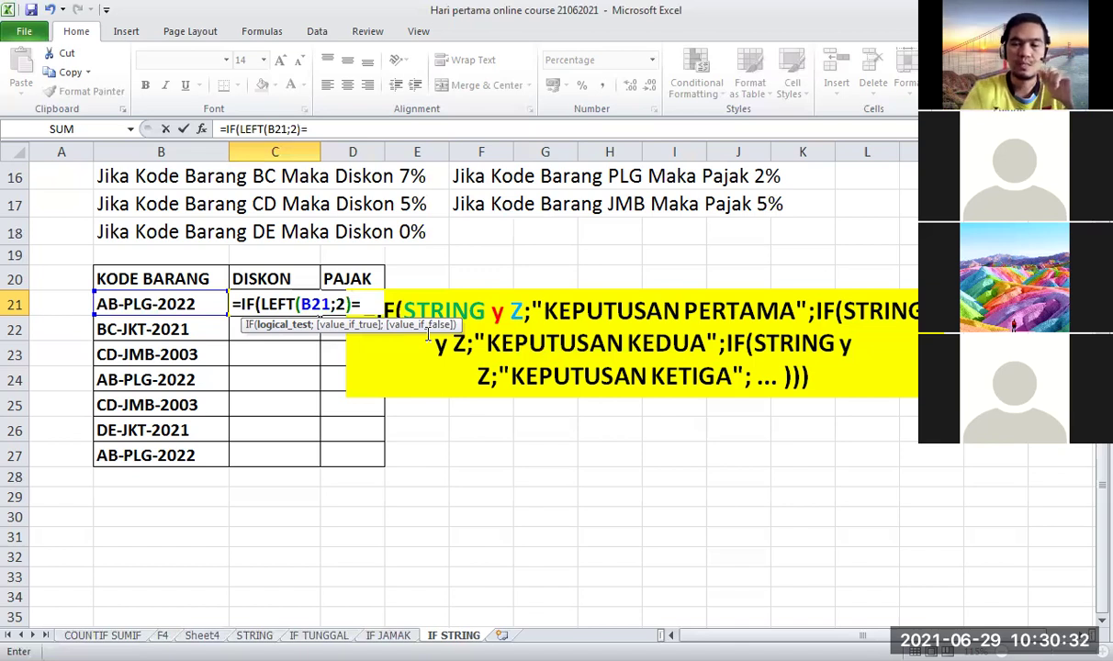
{"action": "key", "text": "BackSpace"}
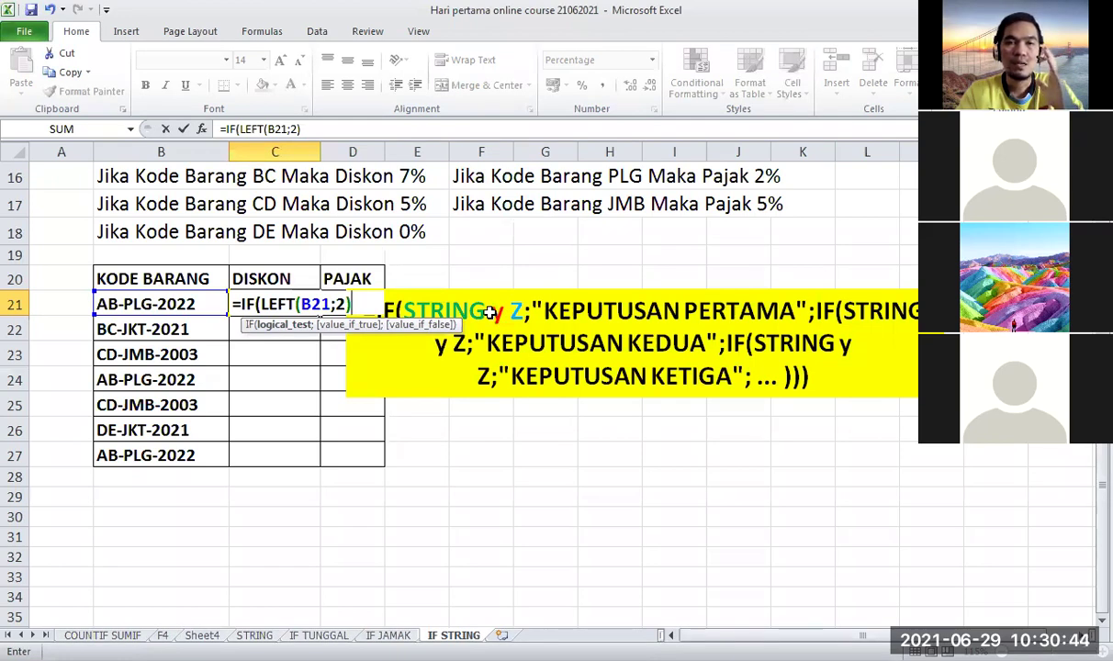
{"action": "scroll", "coordinate": [168, 233], "scroll_direction": "up", "scroll_amount": 3}
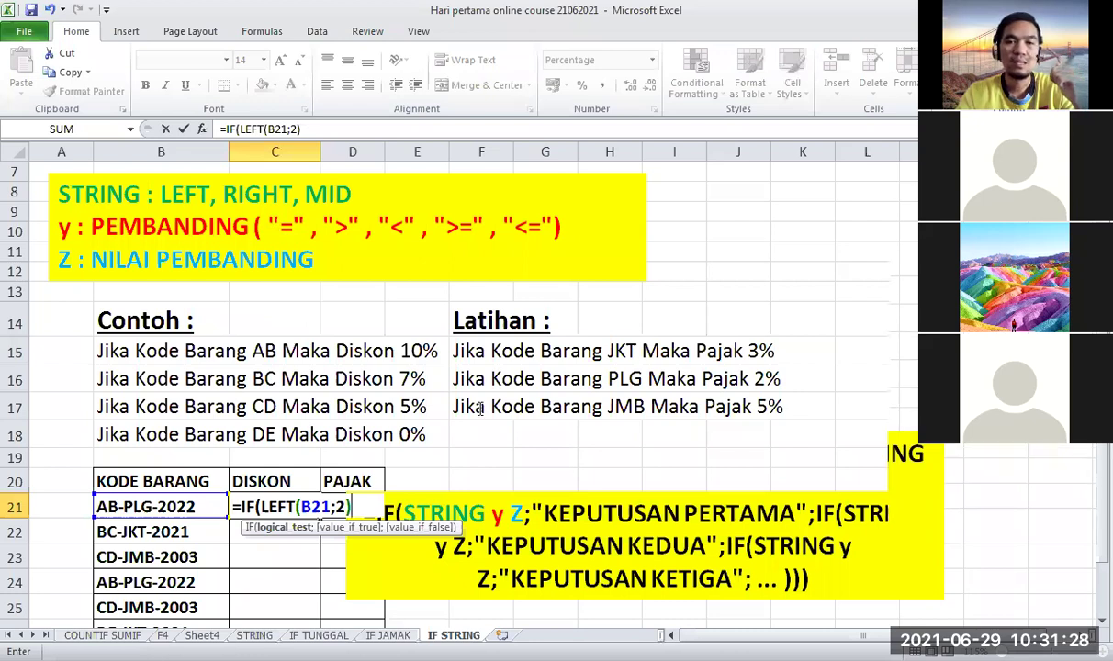
{"action": "scroll", "coordinate": [309, 311], "scroll_direction": "down", "scroll_amount": 2}
{"action": "type", "text": "="}
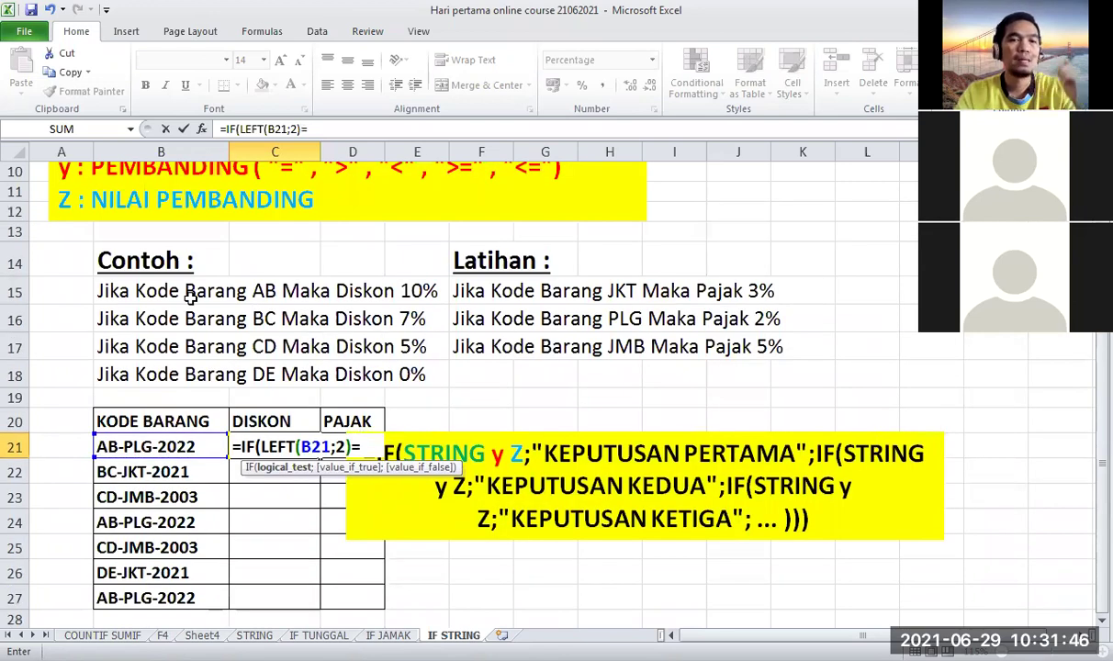
{"action": "scroll", "coordinate": [190, 296], "scroll_direction": "up", "scroll_amount": 1}
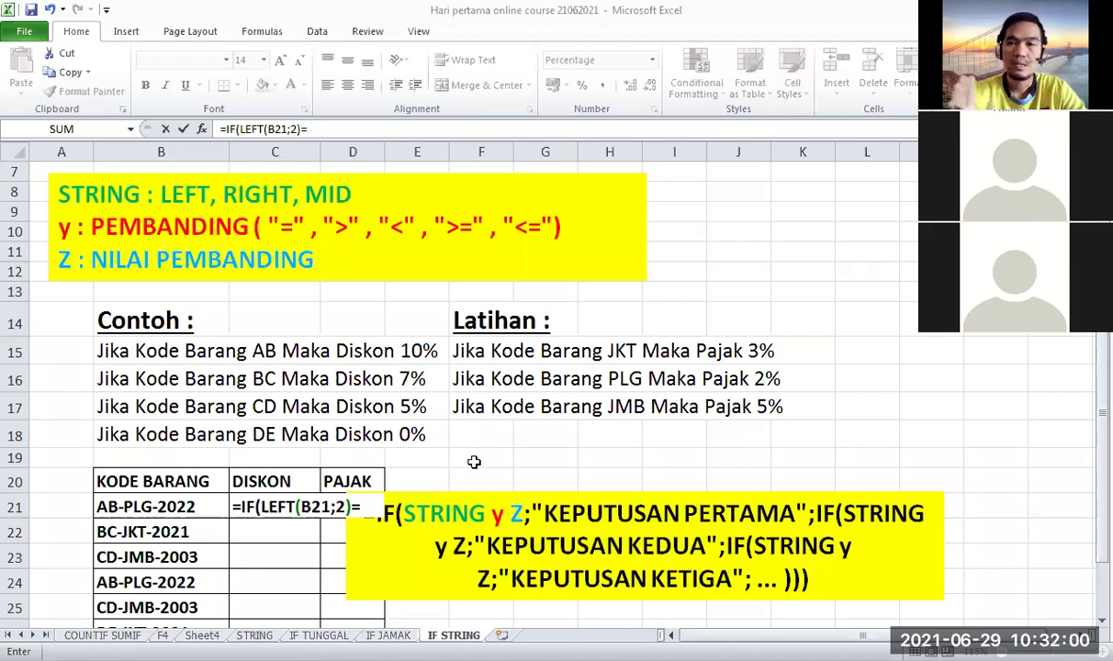
{"action": "type", "text": "\""}
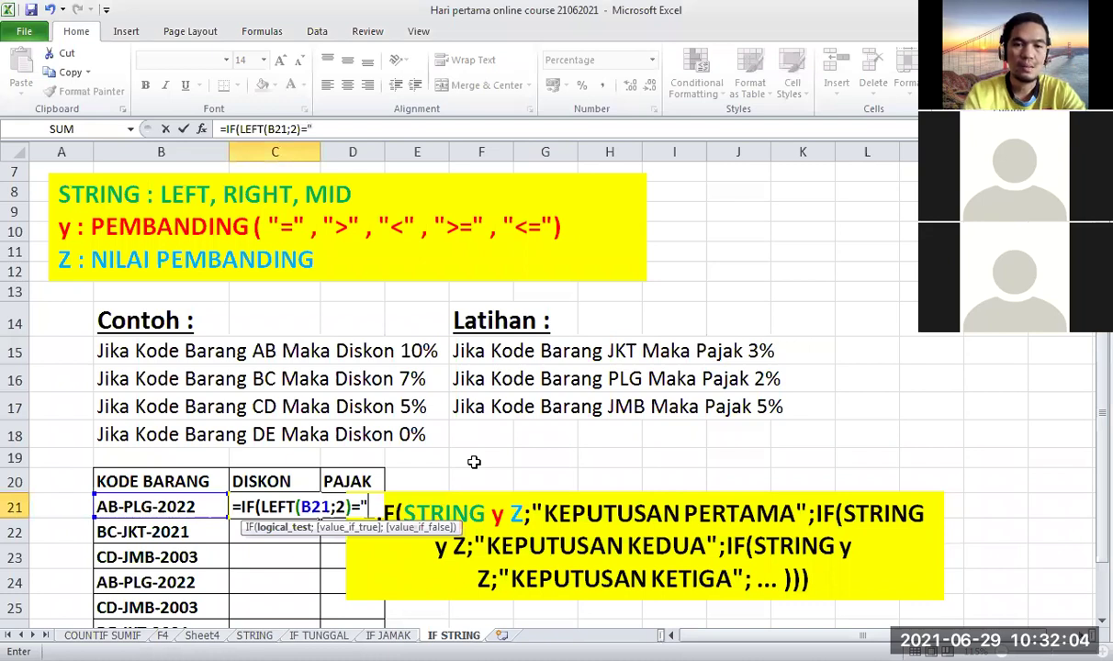
{"action": "type", "text": "AB"}
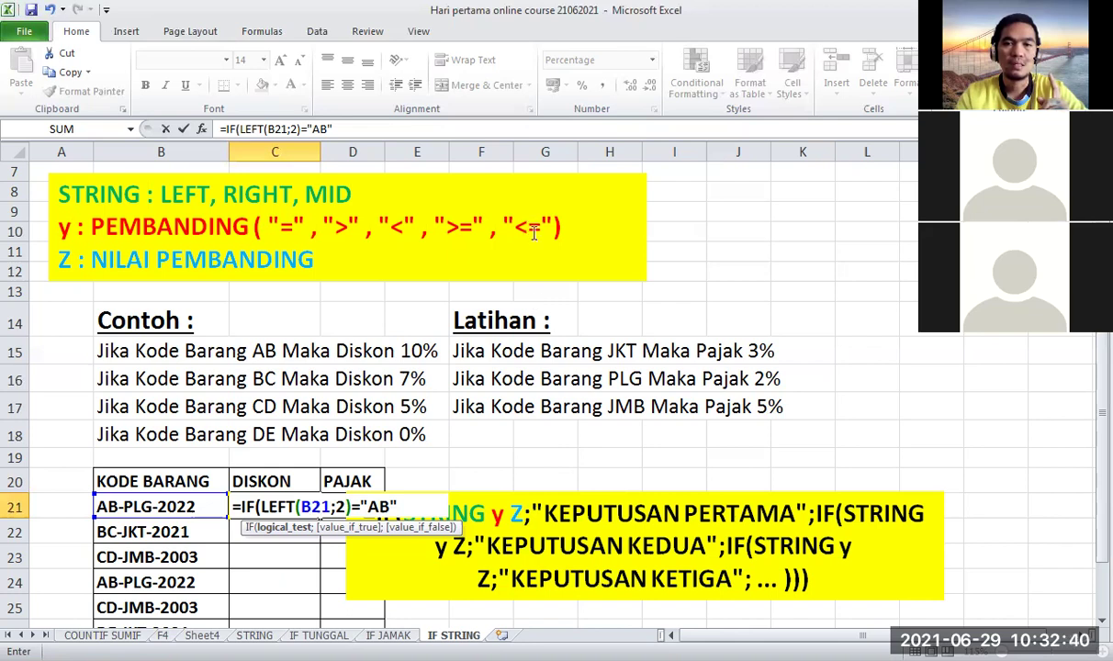
- Add 10% as the value-if-true argument for the AB test in the C21 formula
{"action": "scroll", "coordinate": [505, 221], "scroll_direction": "down", "scroll_amount": 4}
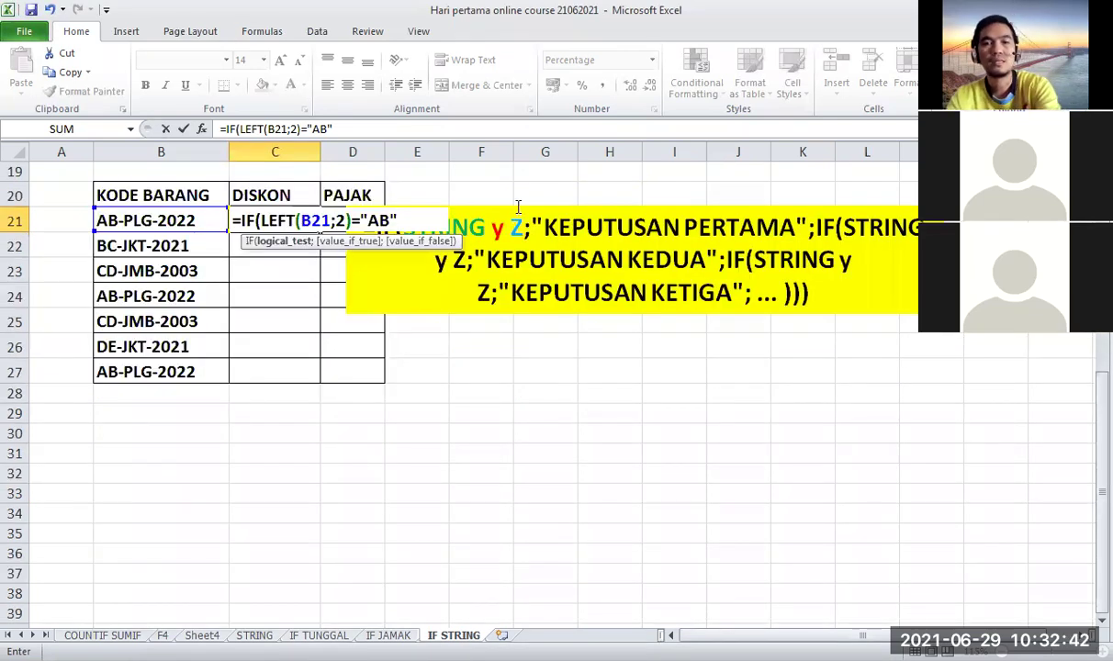
{"action": "type", "text": ";"}
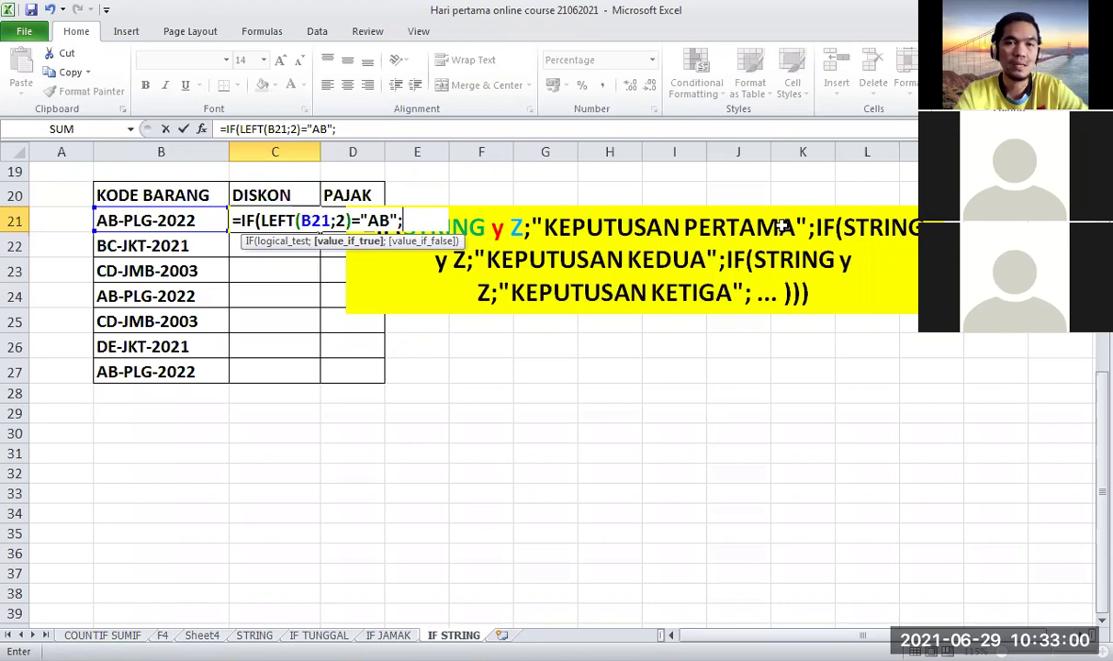
{"action": "scroll", "coordinate": [783, 227], "scroll_direction": "up", "scroll_amount": 1}
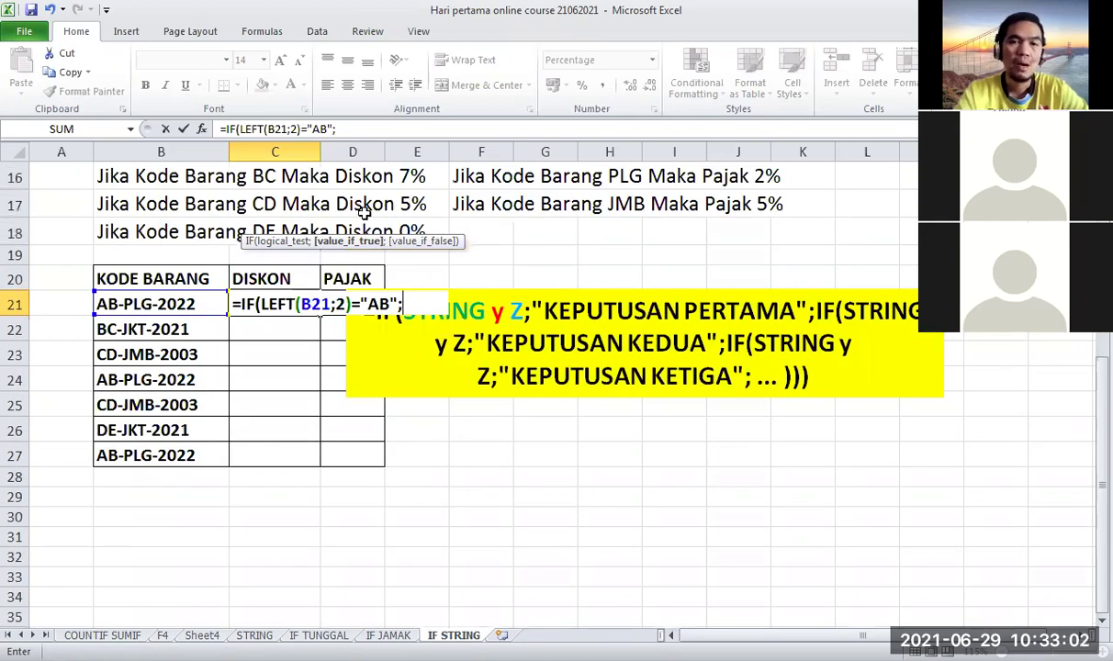
{"action": "scroll", "coordinate": [287, 223], "scroll_direction": "up", "scroll_amount": 1}
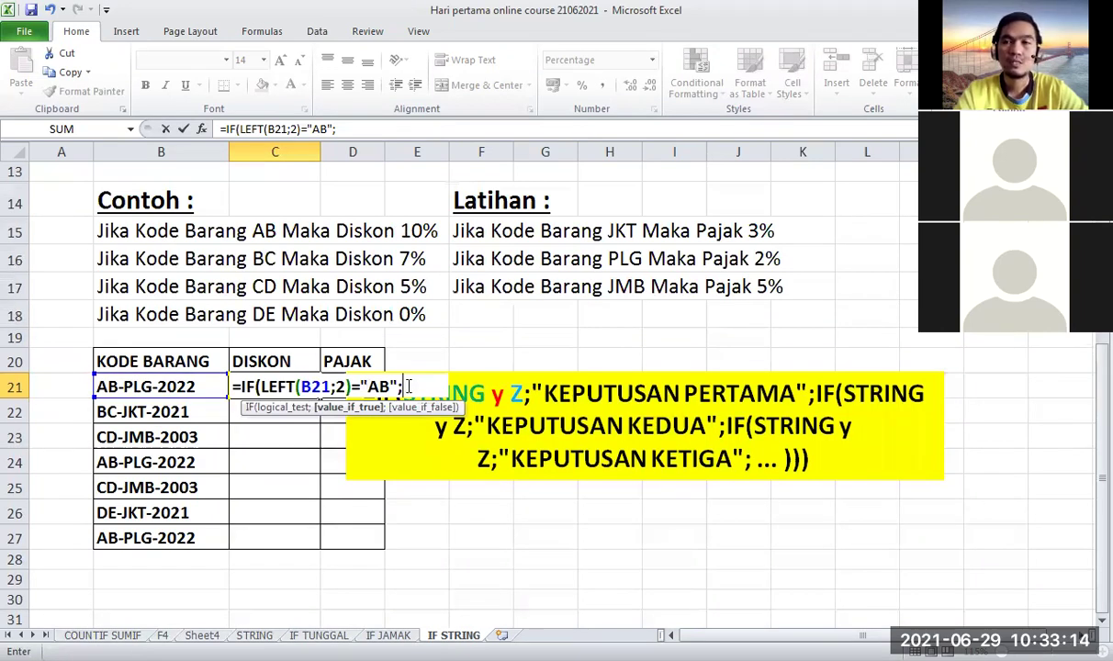
{"action": "type", "text": "10%"}
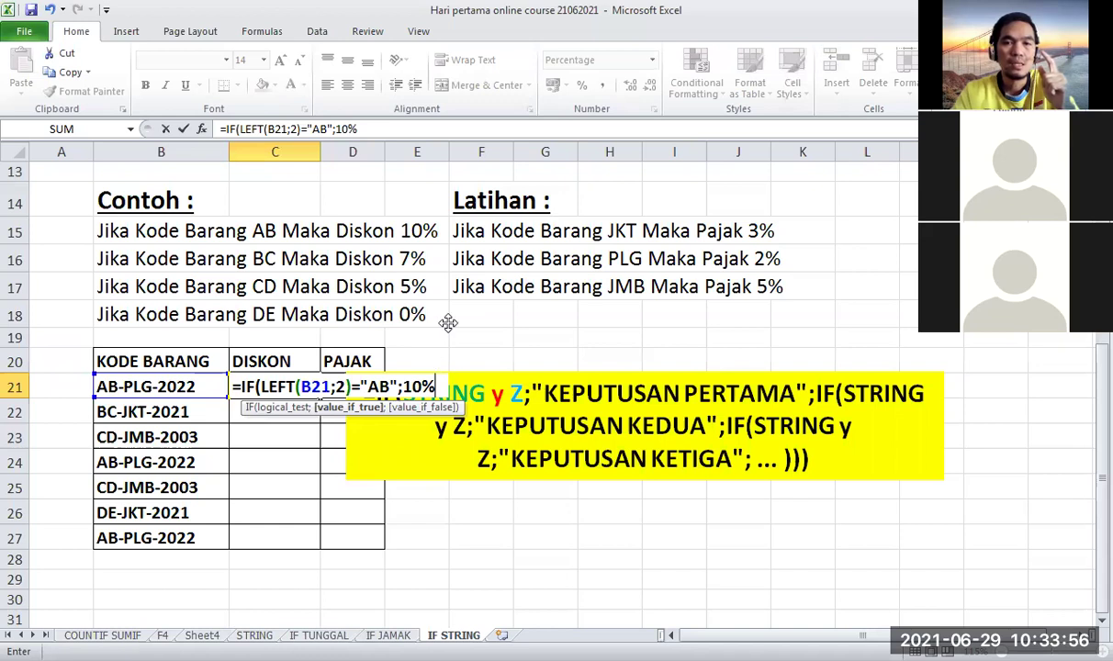
- Open a nested IF as the value-if-false argument of the C21 formula
{"action": "scroll", "coordinate": [453, 283], "scroll_direction": "down", "scroll_amount": 1}
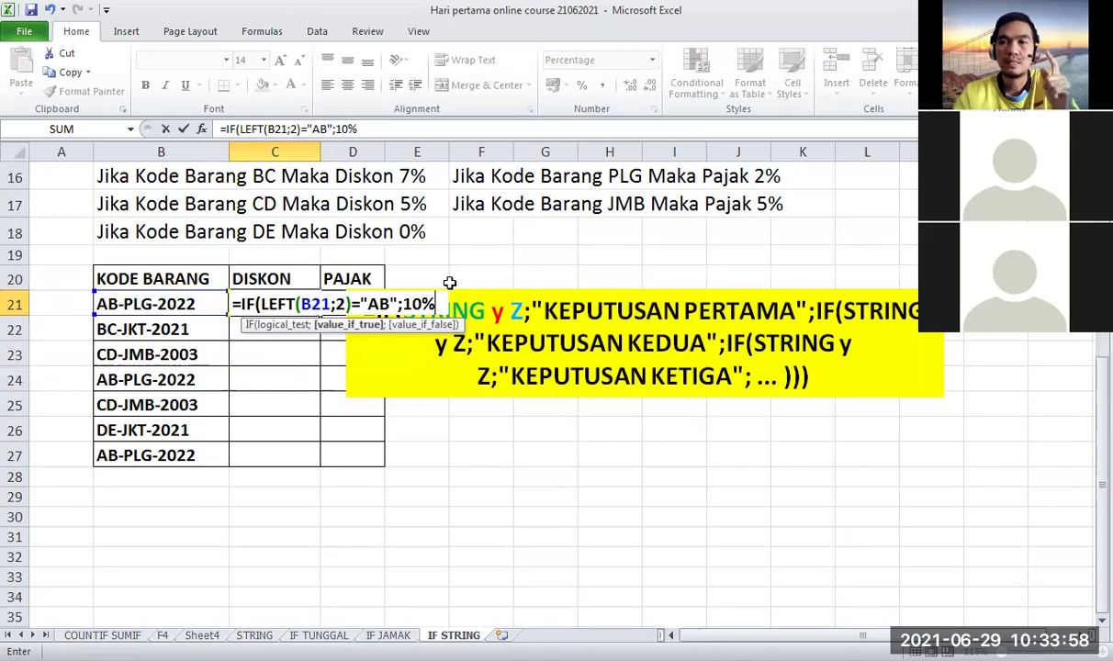
{"action": "type", "text": ";"}
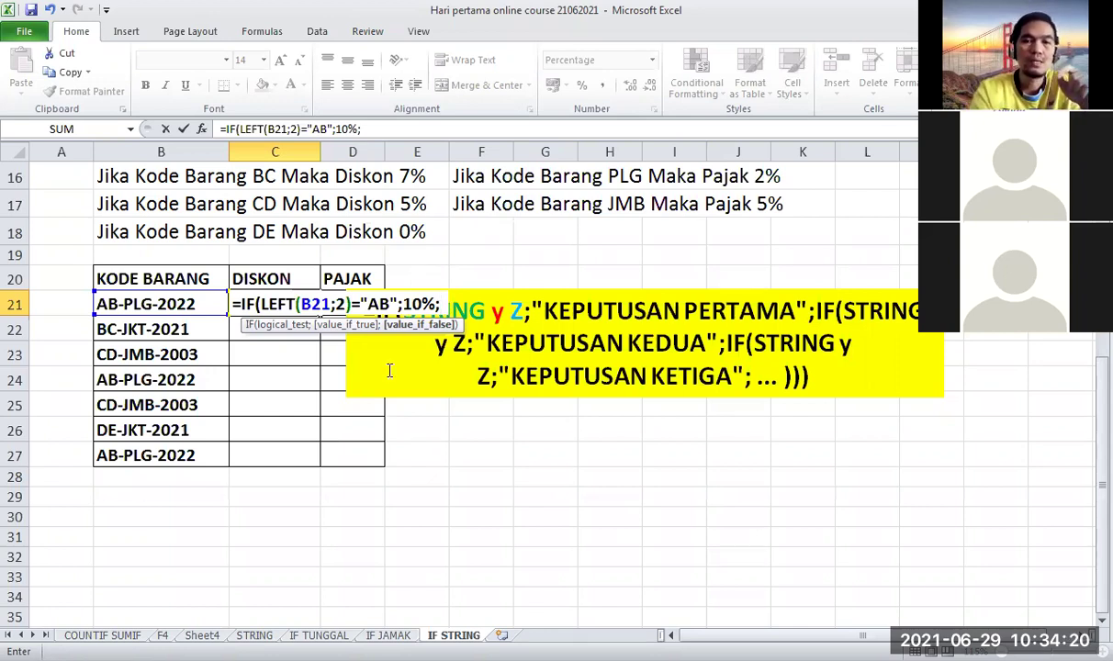
{"action": "type", "text": "IF"}
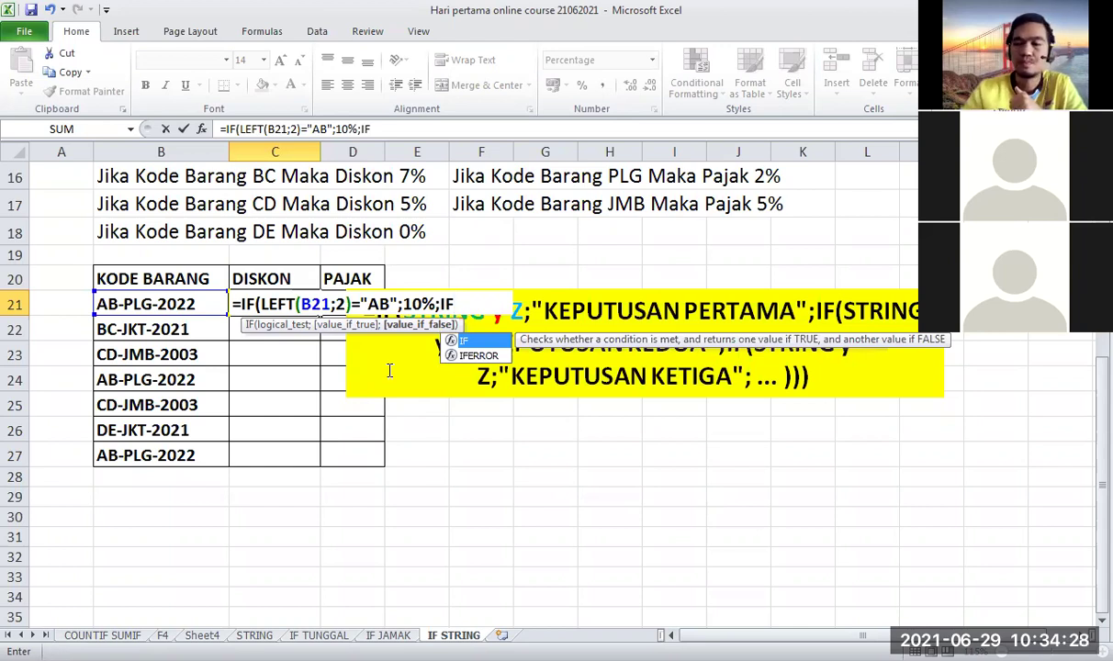
{"action": "type", "text": "("}
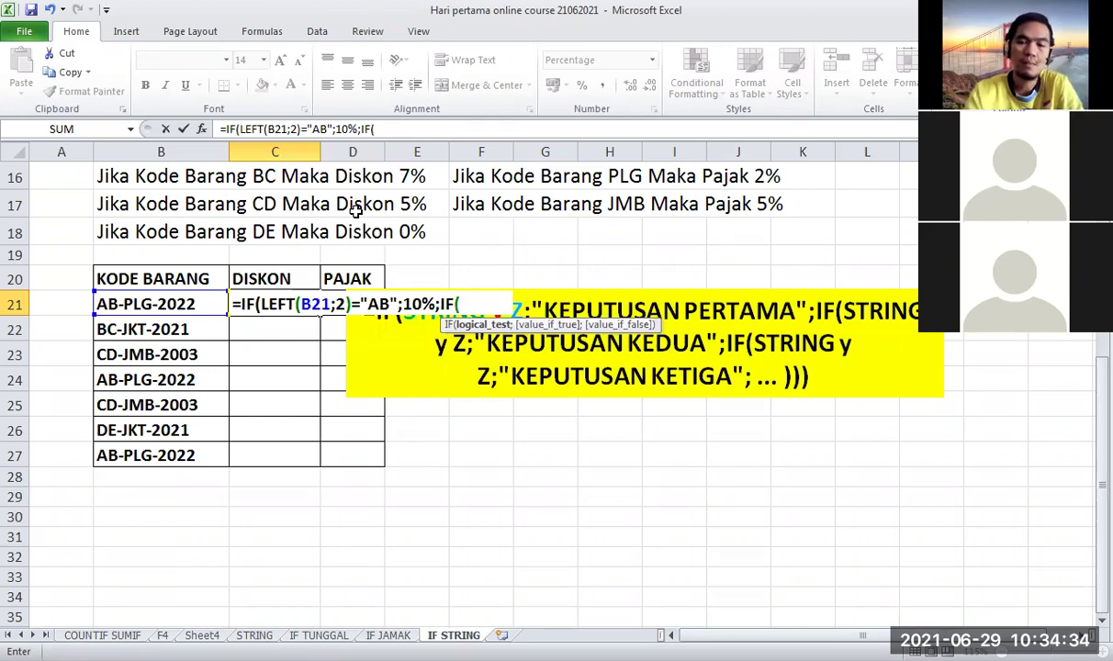
- Add LEFT(B21;2) as the start of the second IF's logical test in the C21 formula
{"action": "type", "text": "L"}
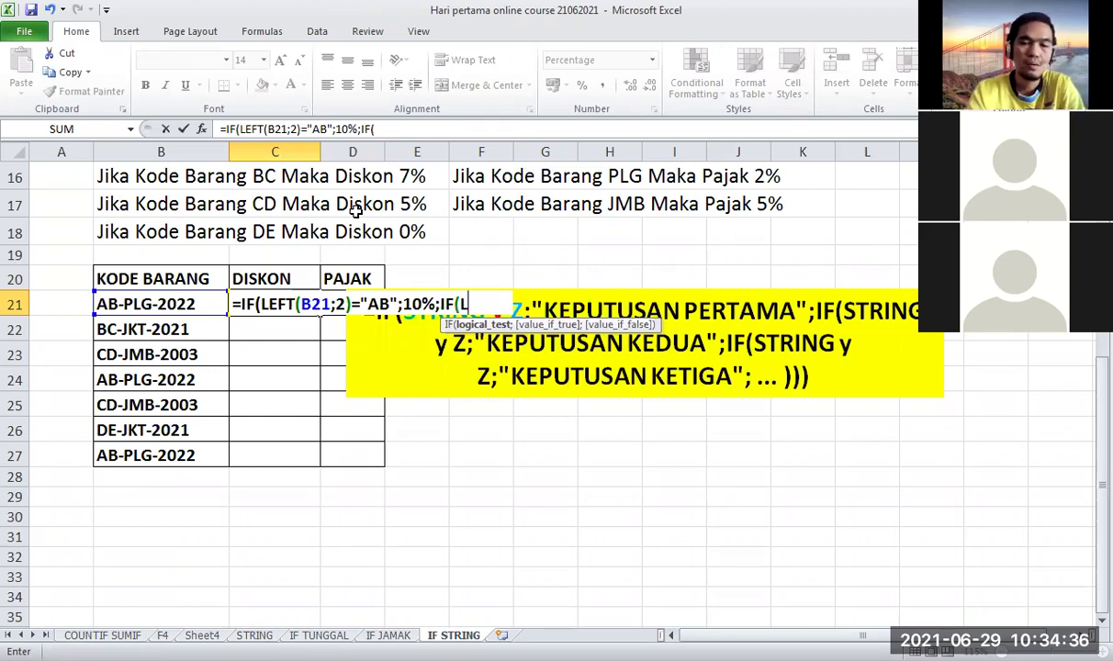
{"action": "type", "text": "EFT"}
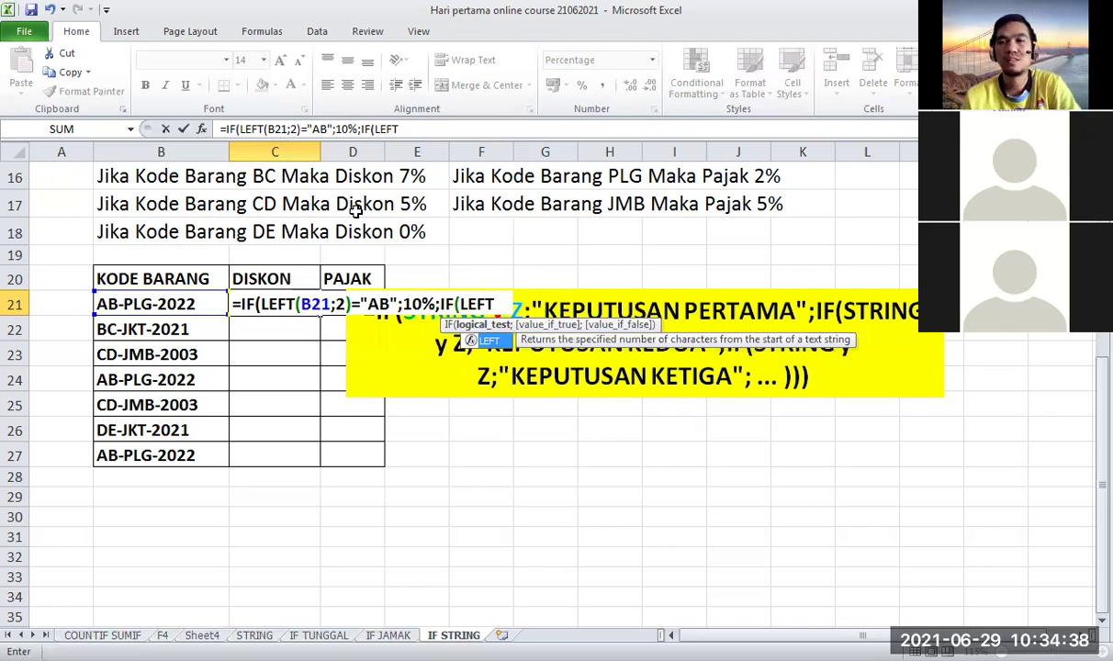
{"action": "type", "text": "("}
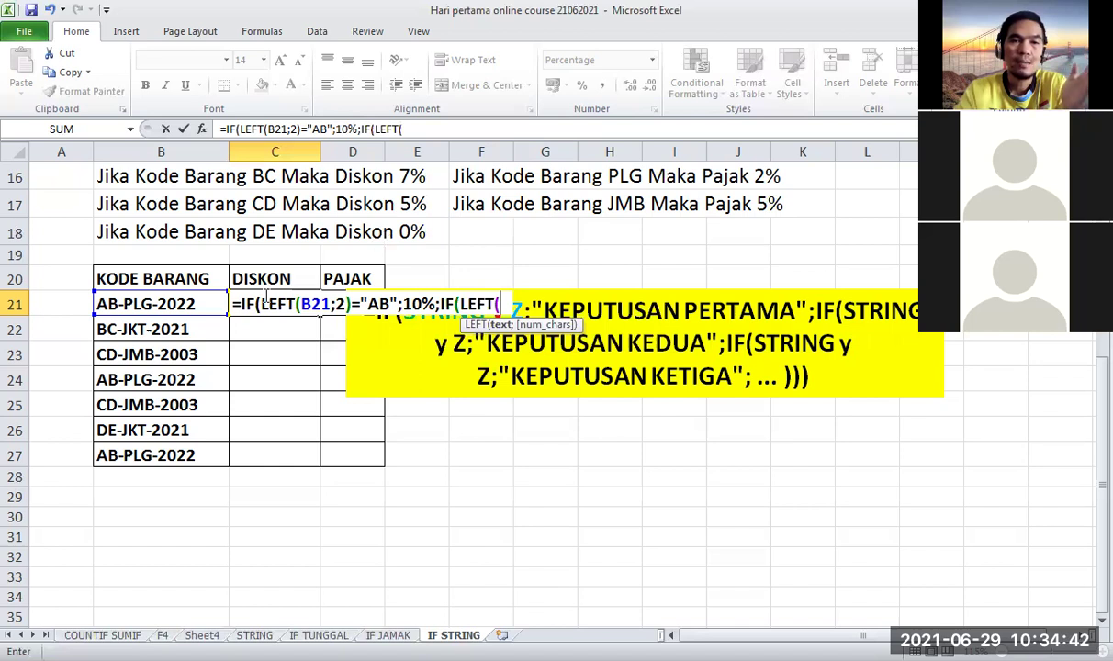
{"action": "left_click", "coordinate": [129, 328]}
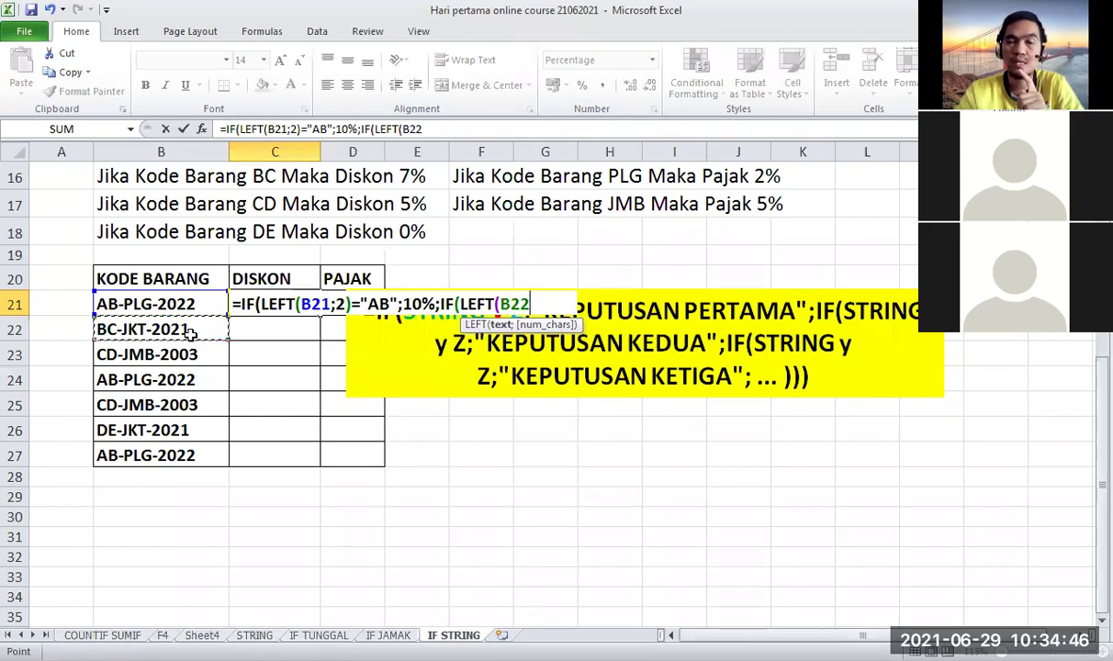
{"action": "left_click", "coordinate": [165, 303]}
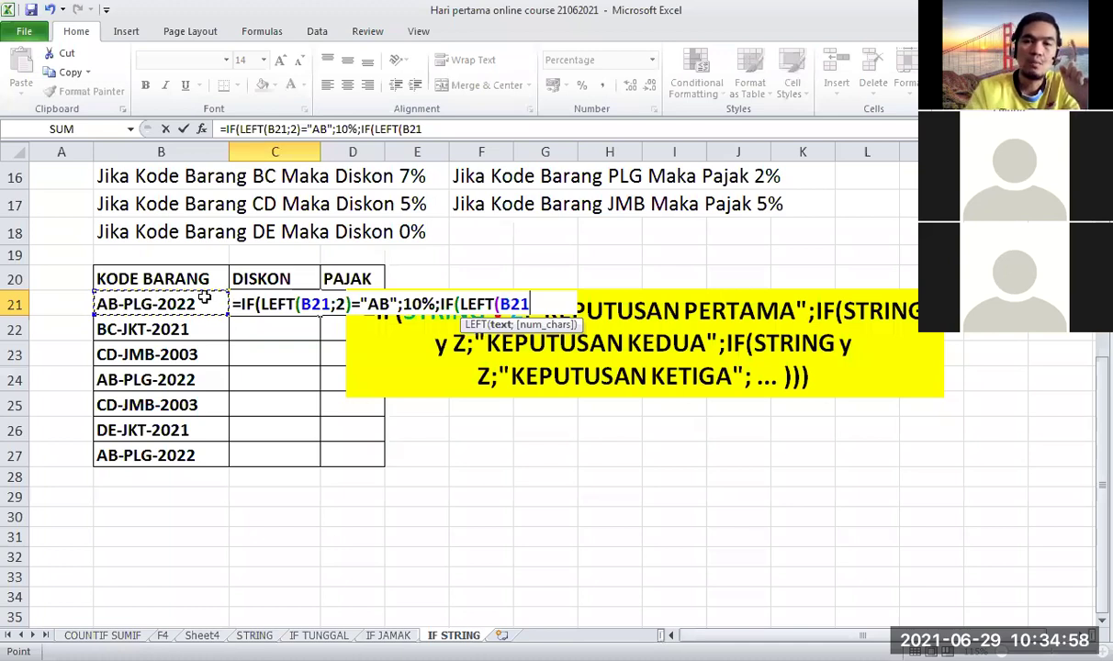
{"action": "type", "text": ";"}
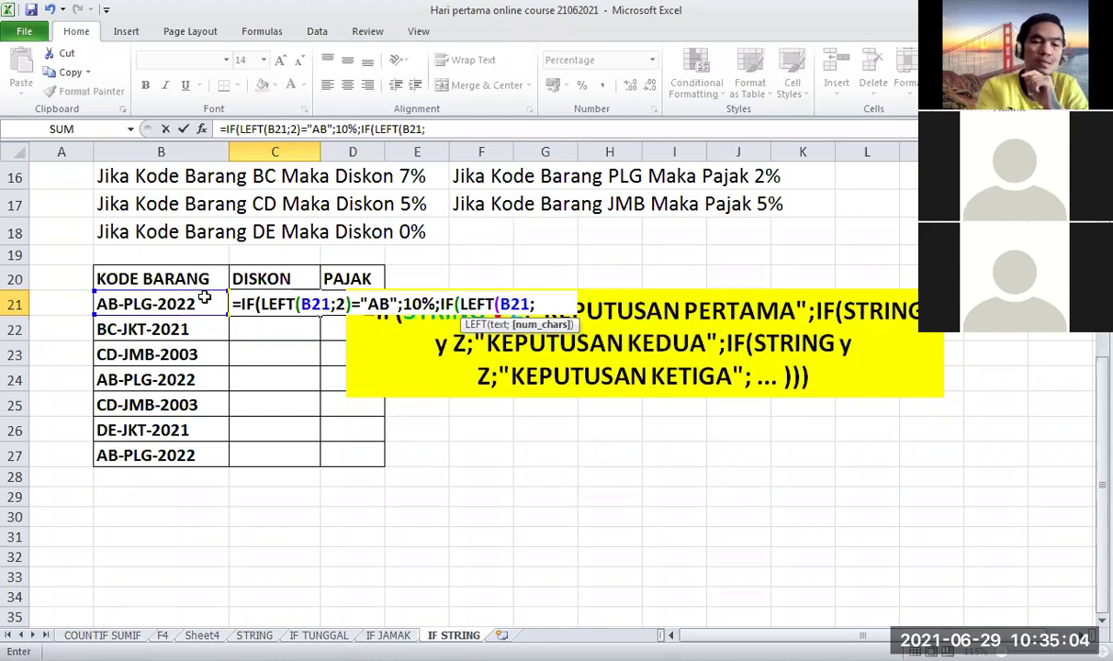
{"action": "type", "text": "2"}
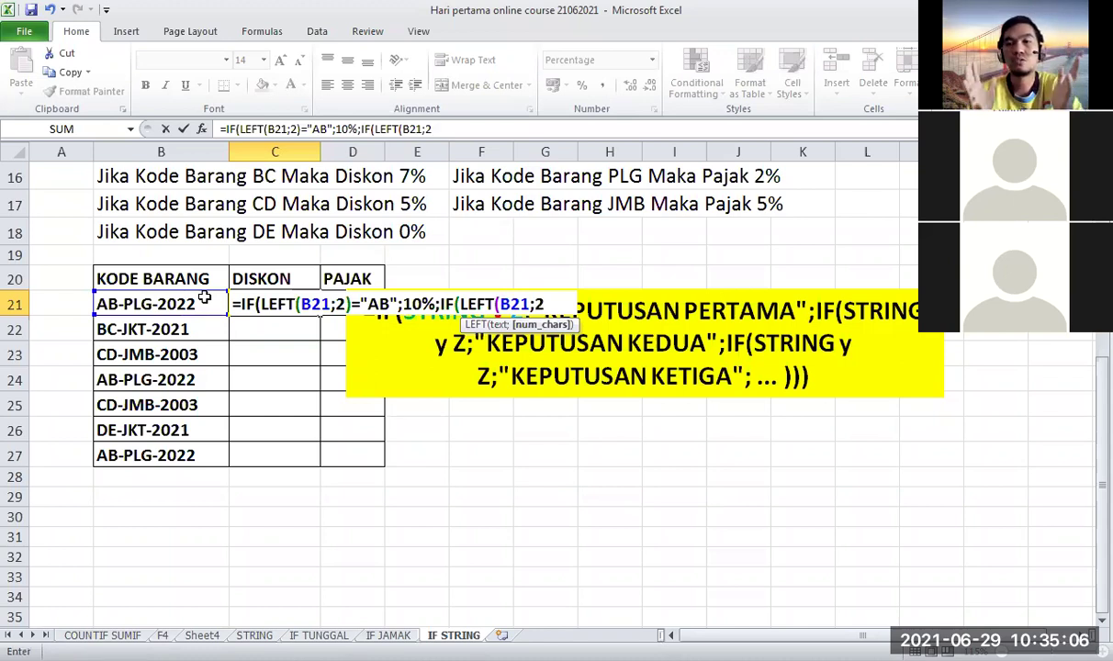
{"action": "type", "text": ")"}
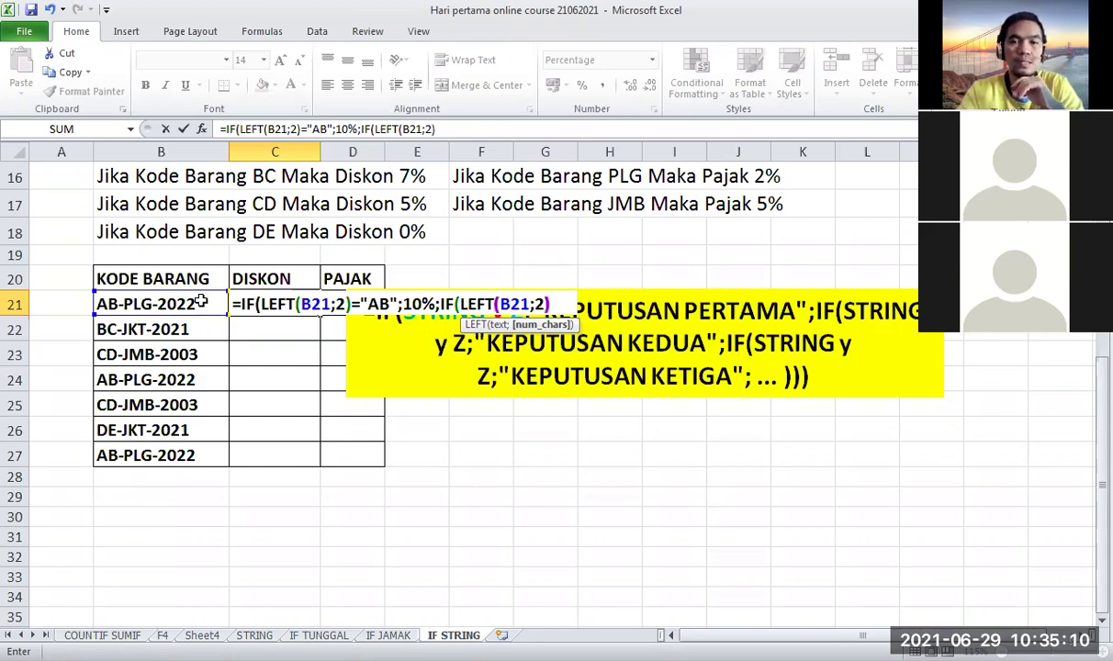
- Compare the second IF's prefix in C21 with "BC" and return 7% when it matches
{"action": "scroll", "coordinate": [456, 324], "scroll_direction": "up", "scroll_amount": 1}
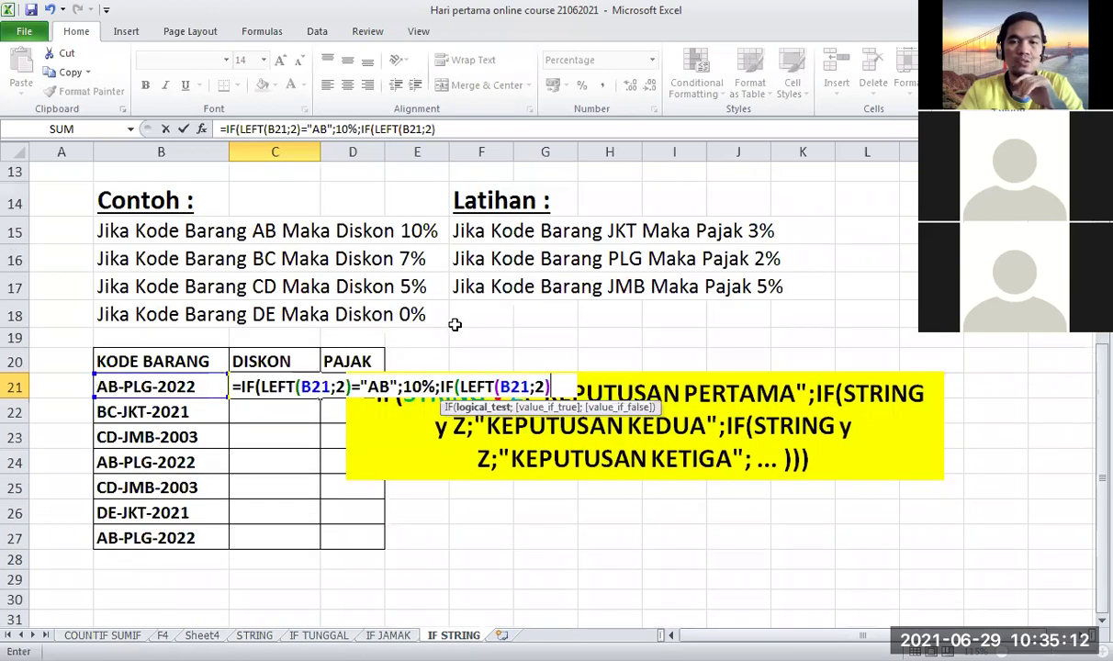
{"action": "scroll", "coordinate": [517, 258], "scroll_direction": "down", "scroll_amount": 1}
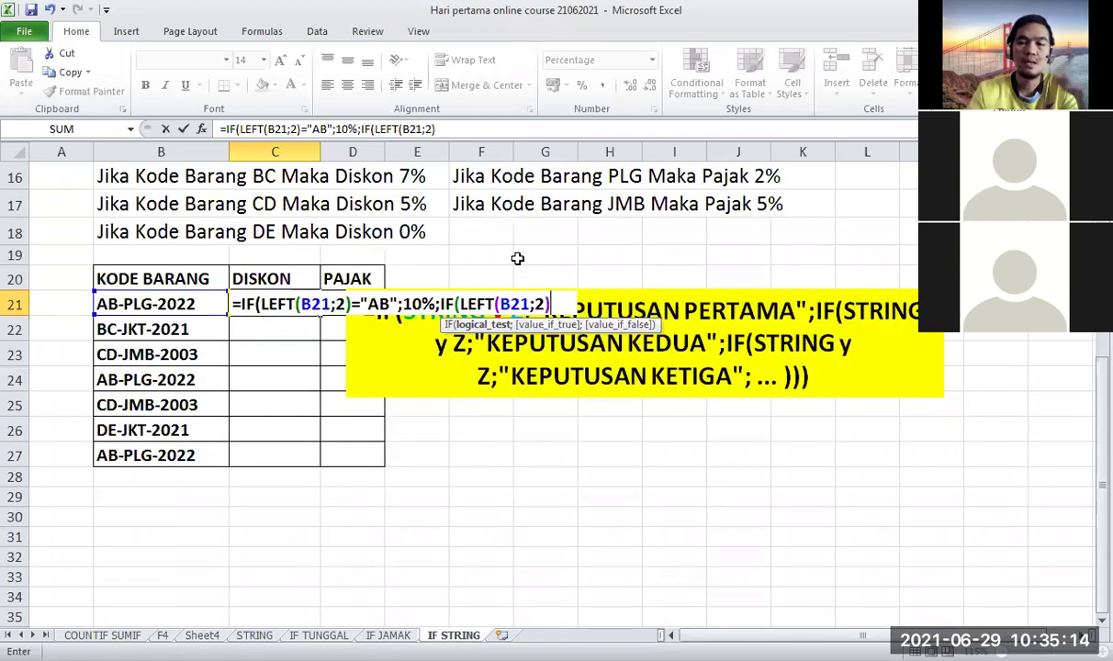
{"action": "type", "text": "="}
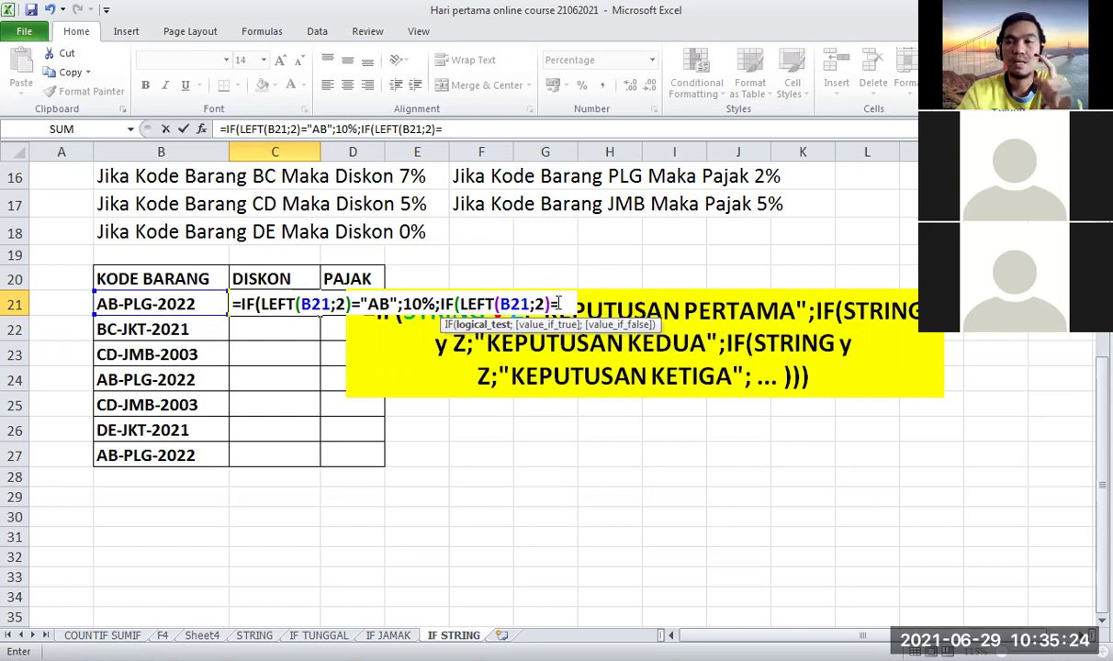
{"action": "type", "text": "\""}
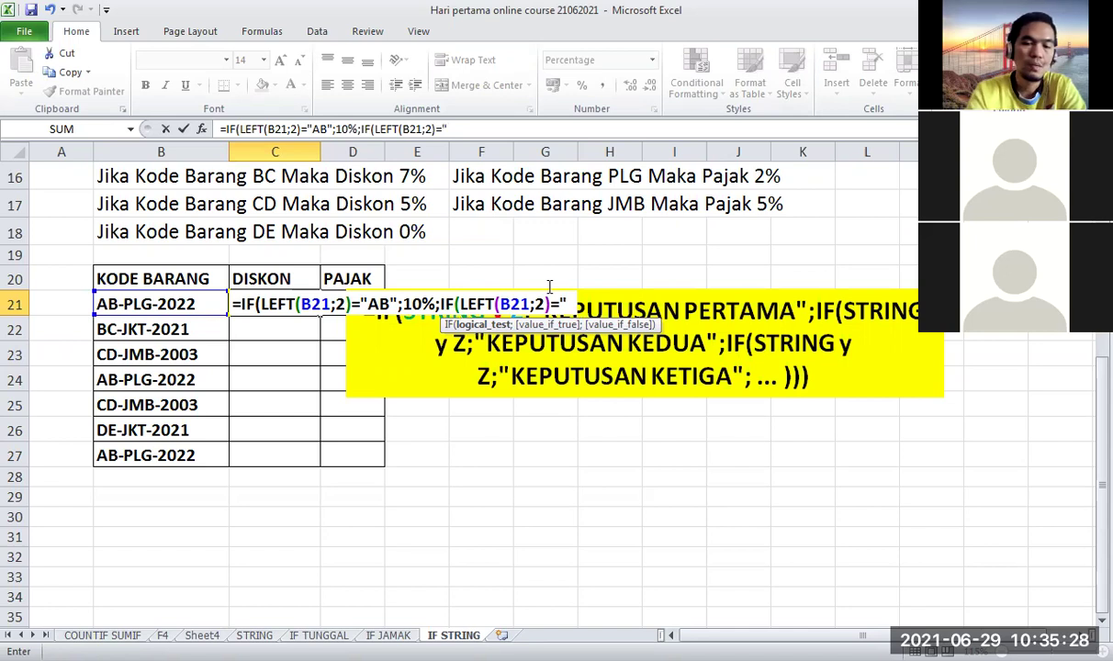
{"action": "type", "text": "BC\""}
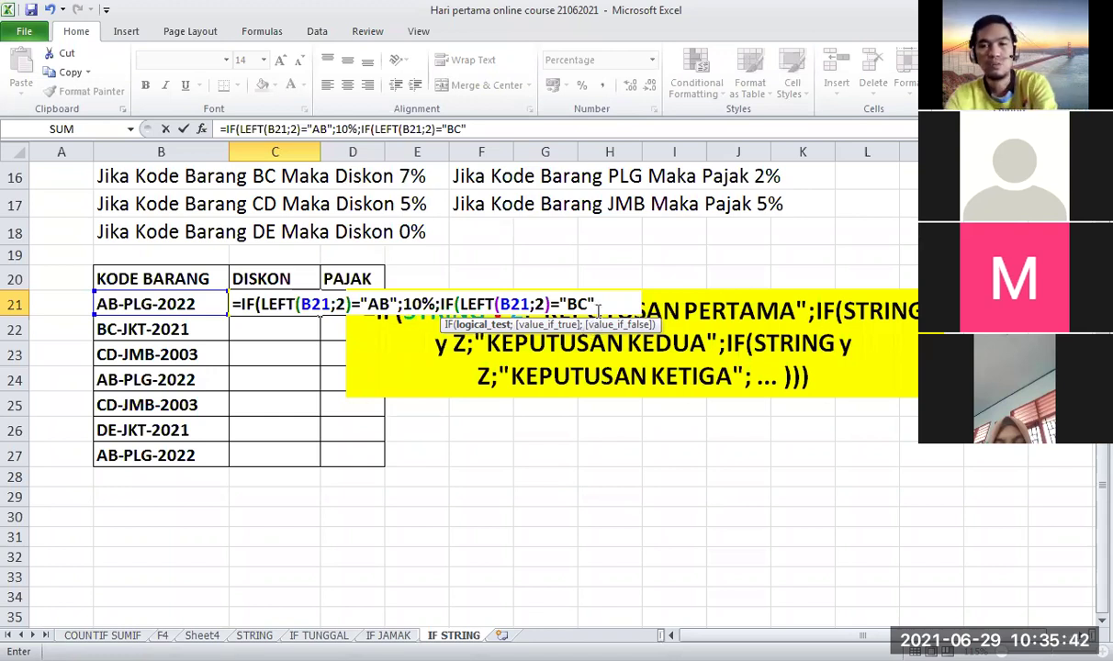
{"action": "type", "text": ";"}
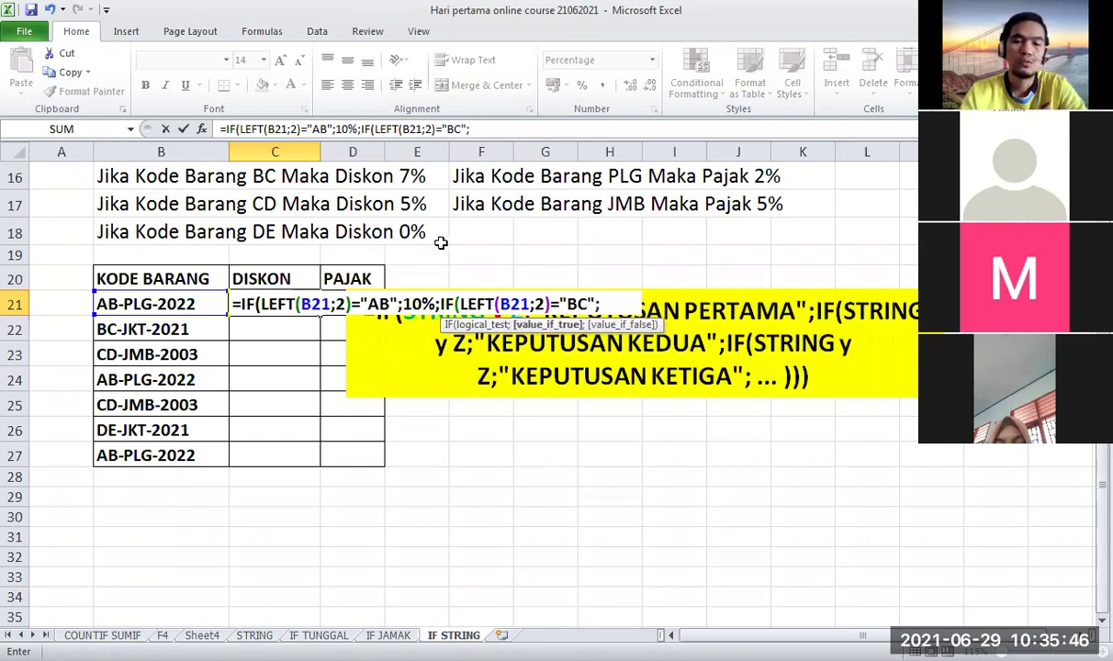
{"action": "type", "text": "7%"}
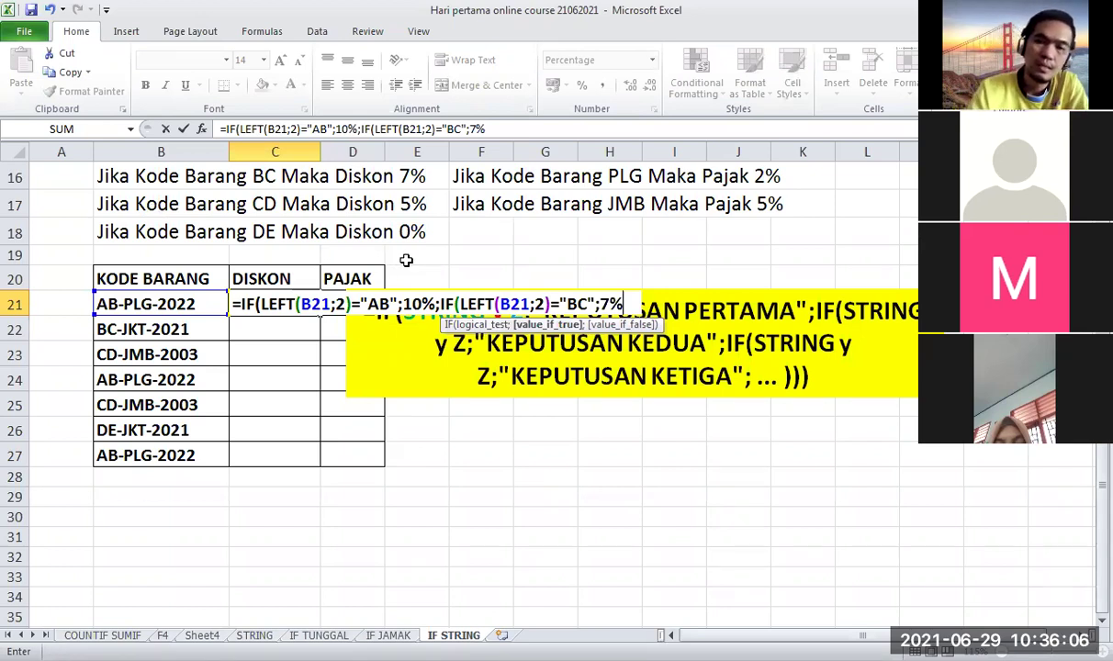
- Nest a third IF as the value-if-false argument in C21, beginning its test with LEFT(B21;2)
{"action": "type", "text": ";"}
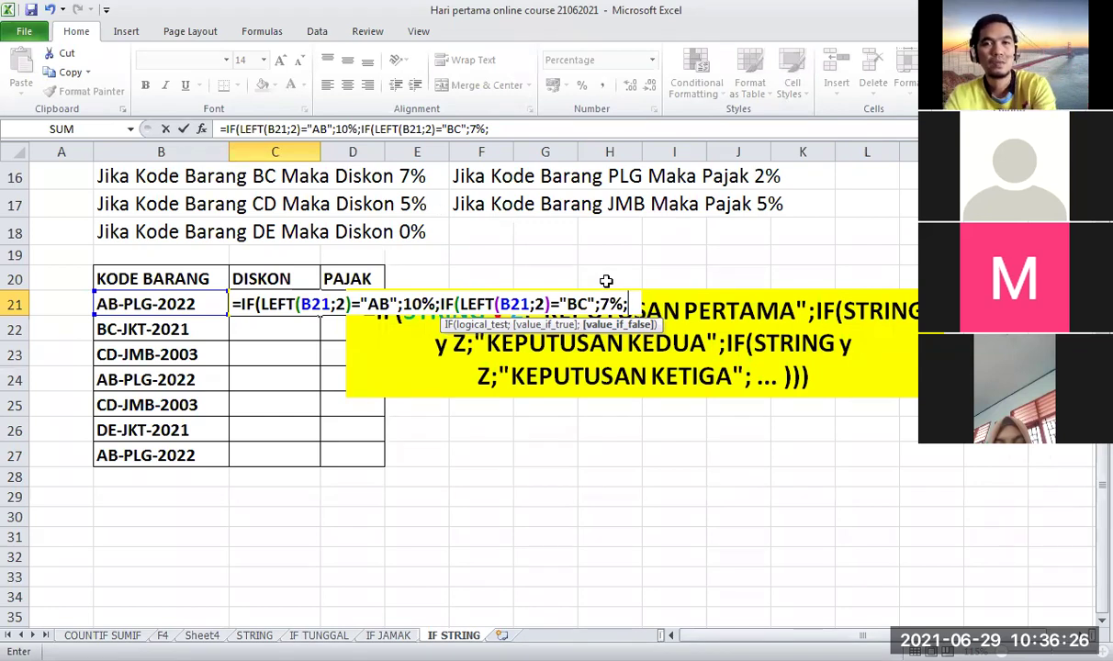
{"action": "type", "text": "I"}
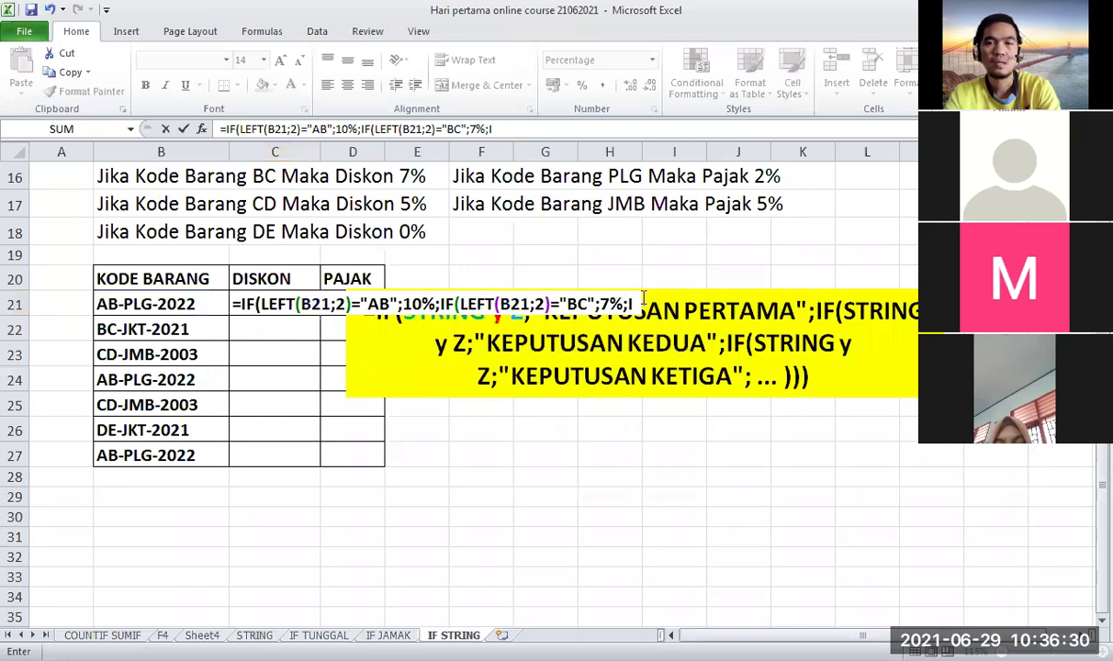
{"action": "type", "text": "F"}
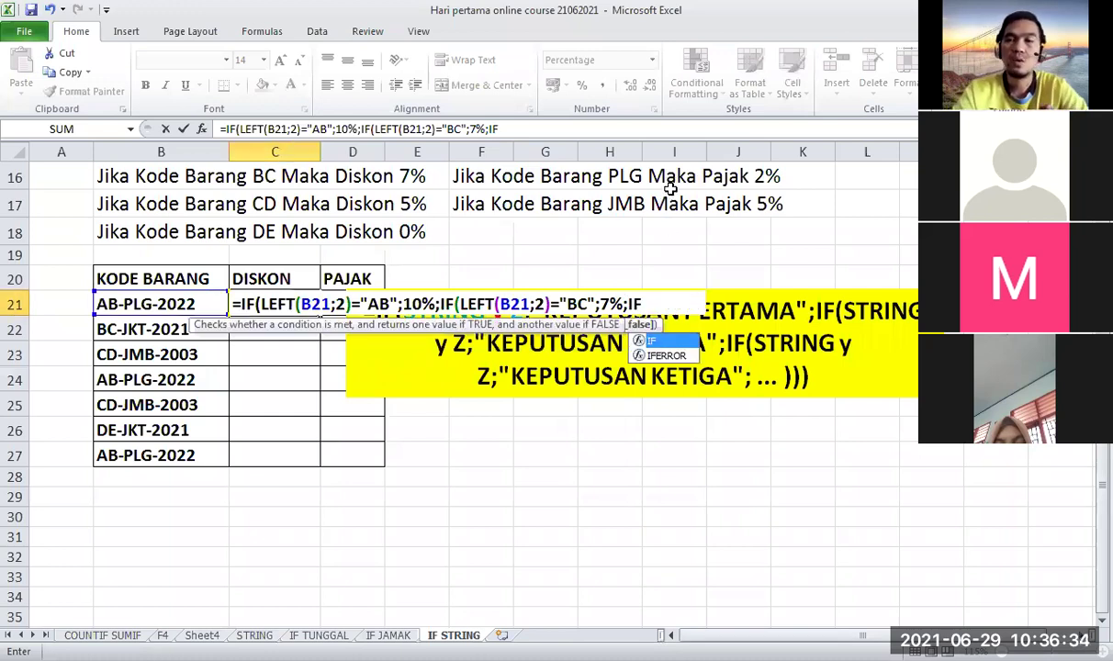
{"action": "type", "text": "("}
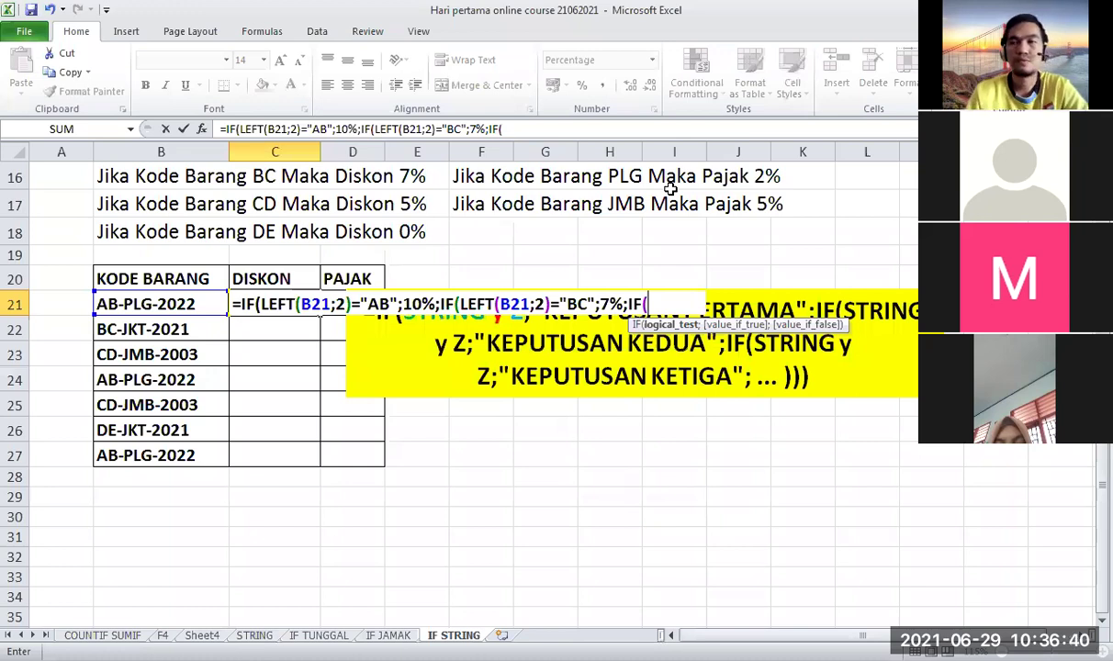
{"action": "type", "text": "LEFT"}
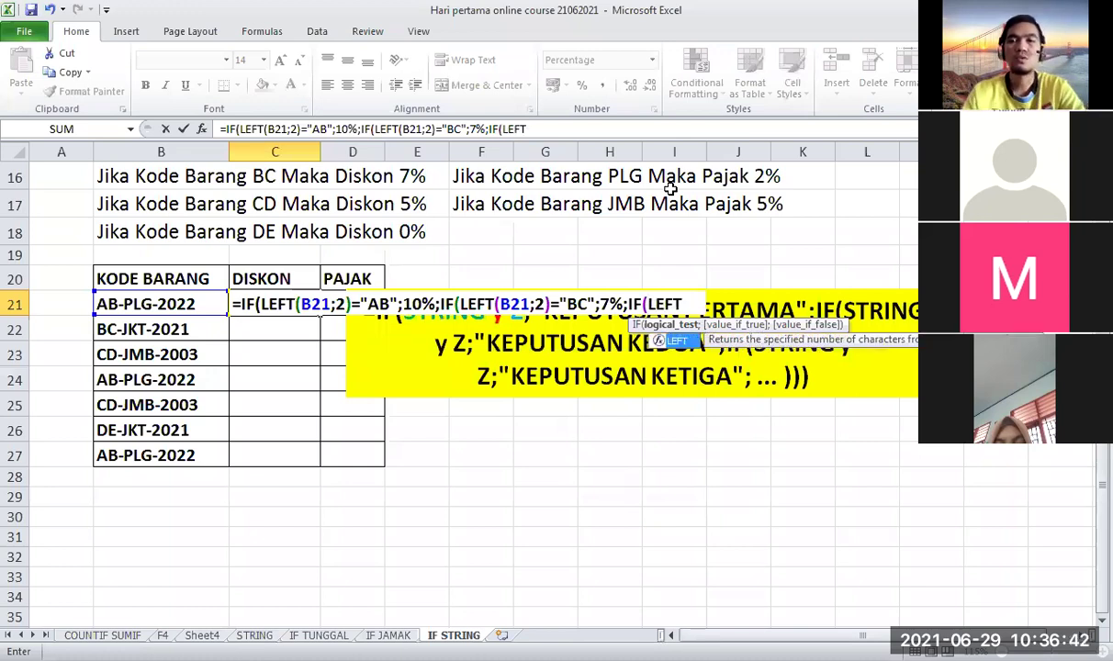
{"action": "type", "text": "("}
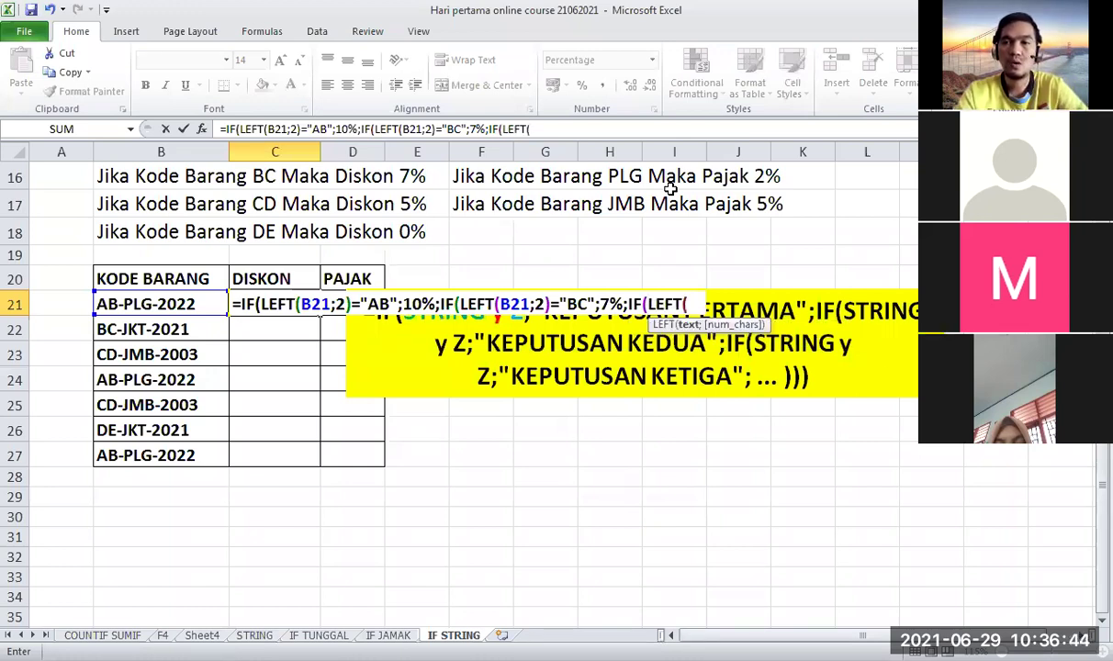
{"action": "left_click", "coordinate": [193, 305]}
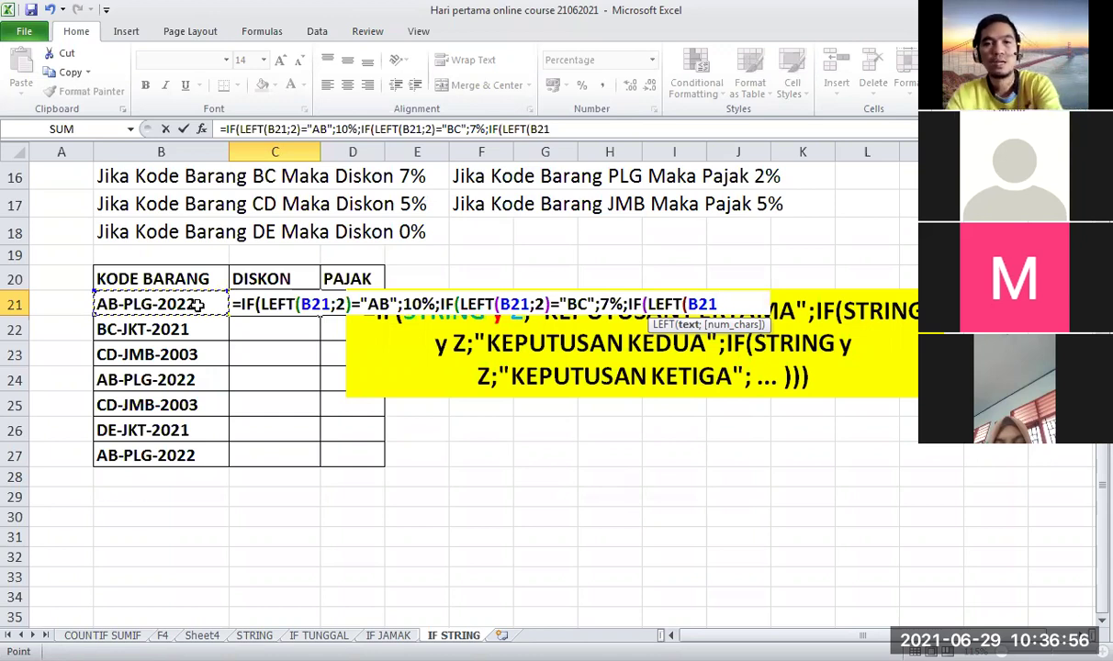
{"action": "type", "text": ";"}
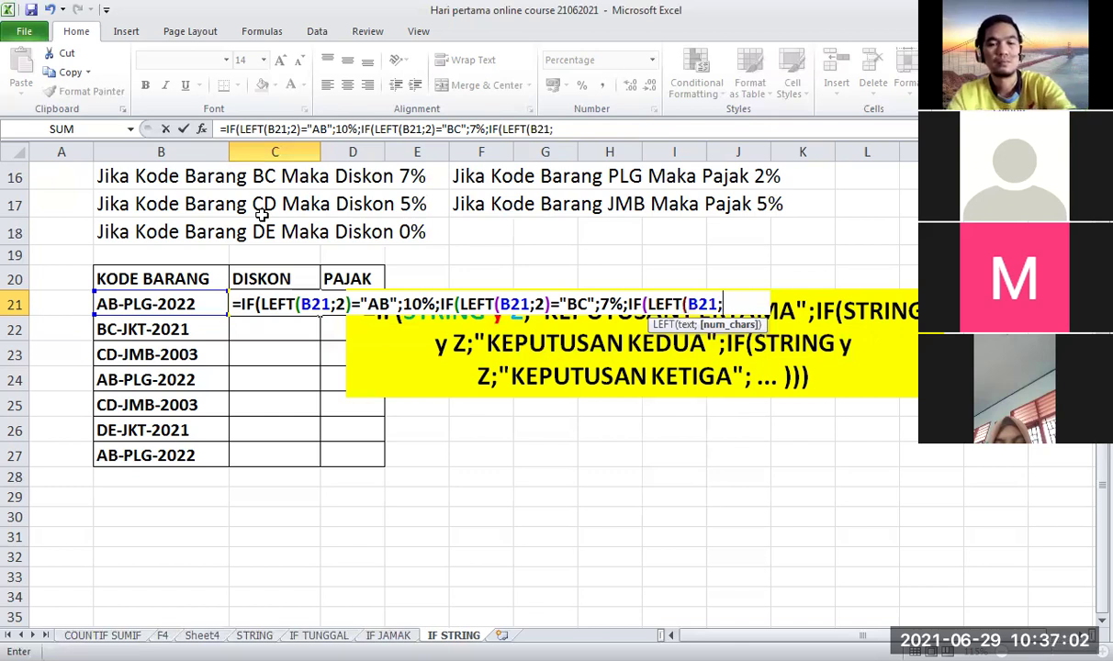
{"action": "type", "text": "2"}
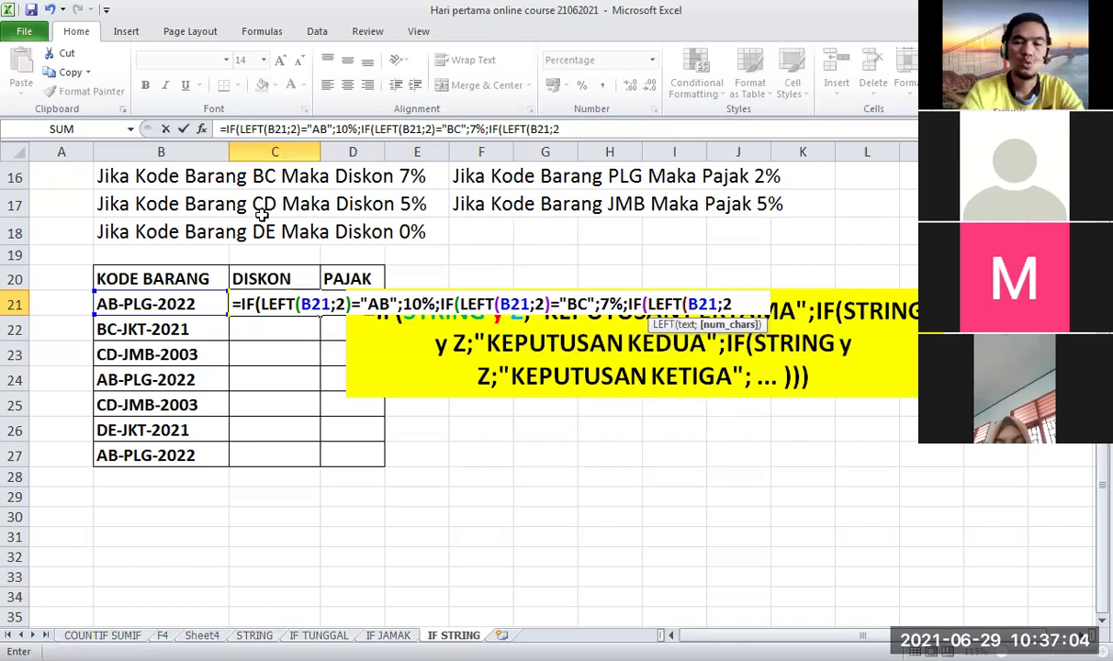
{"action": "type", "text": ")"}
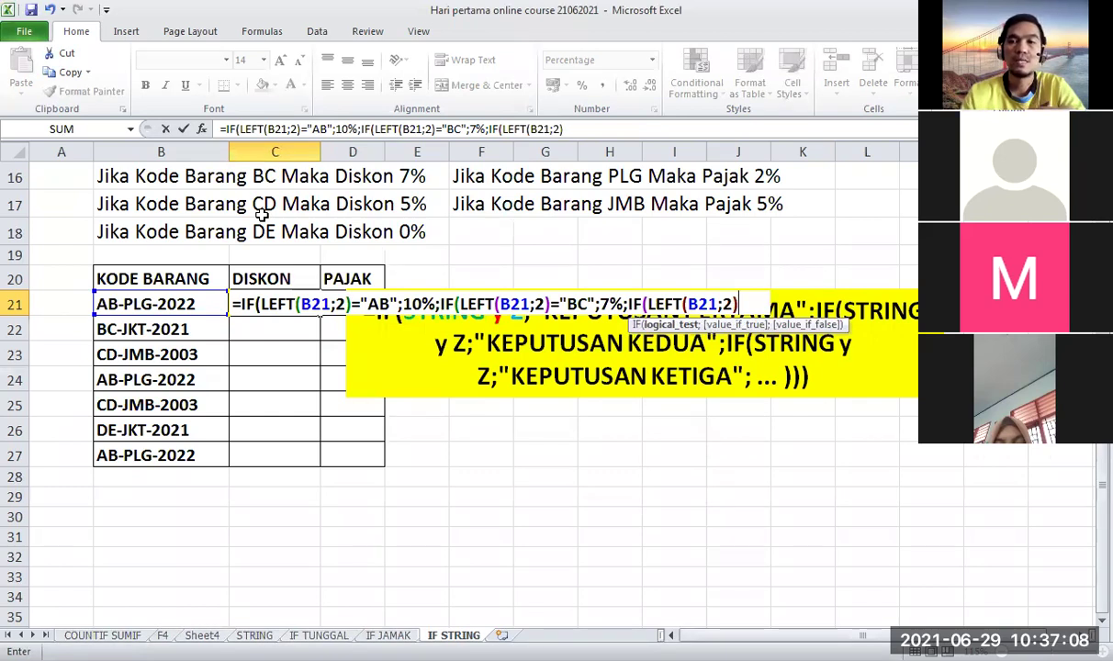
- Complete the third IF's test in C21 with ="CD" and give 5% as its value-if-true
{"action": "type", "text": "="}
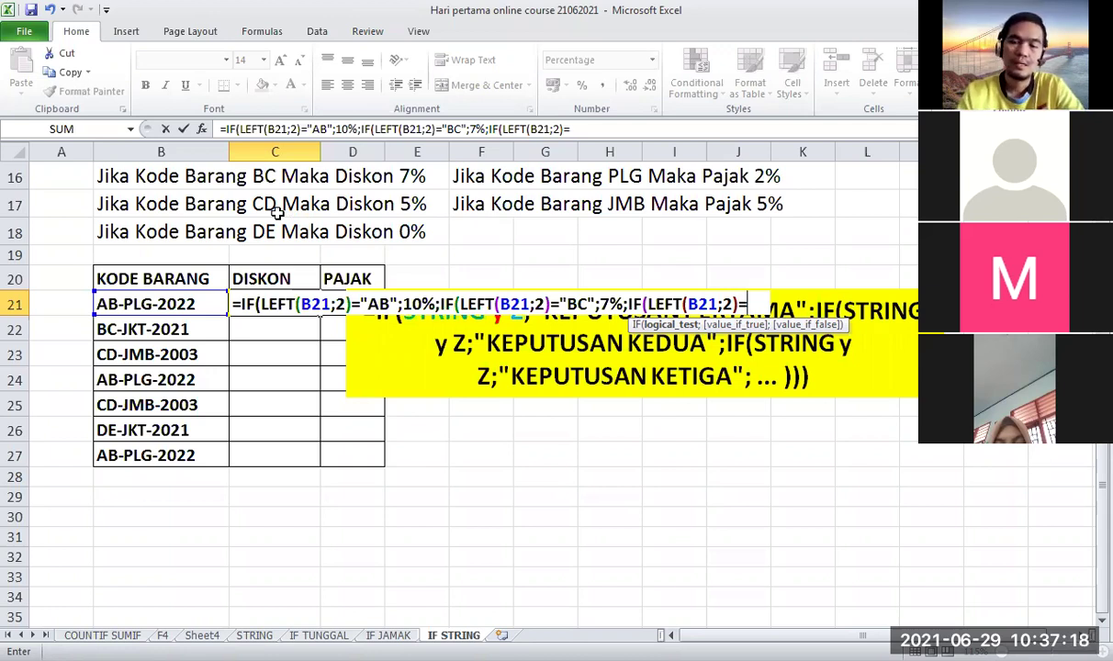
{"action": "type", "text": "\""}
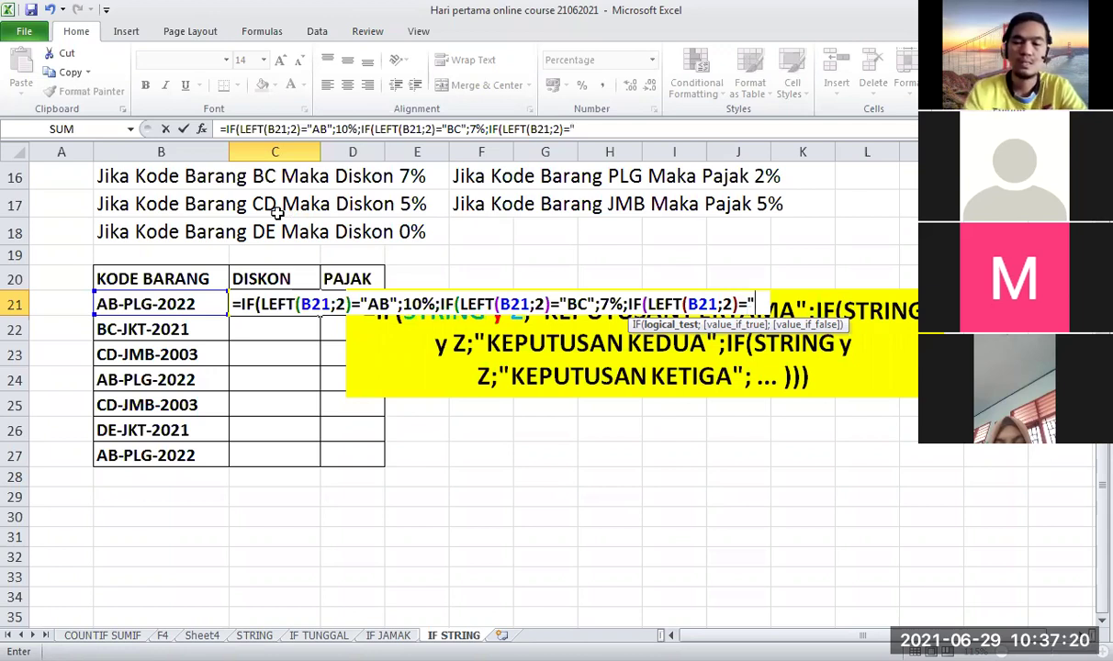
{"action": "type", "text": "CD"}
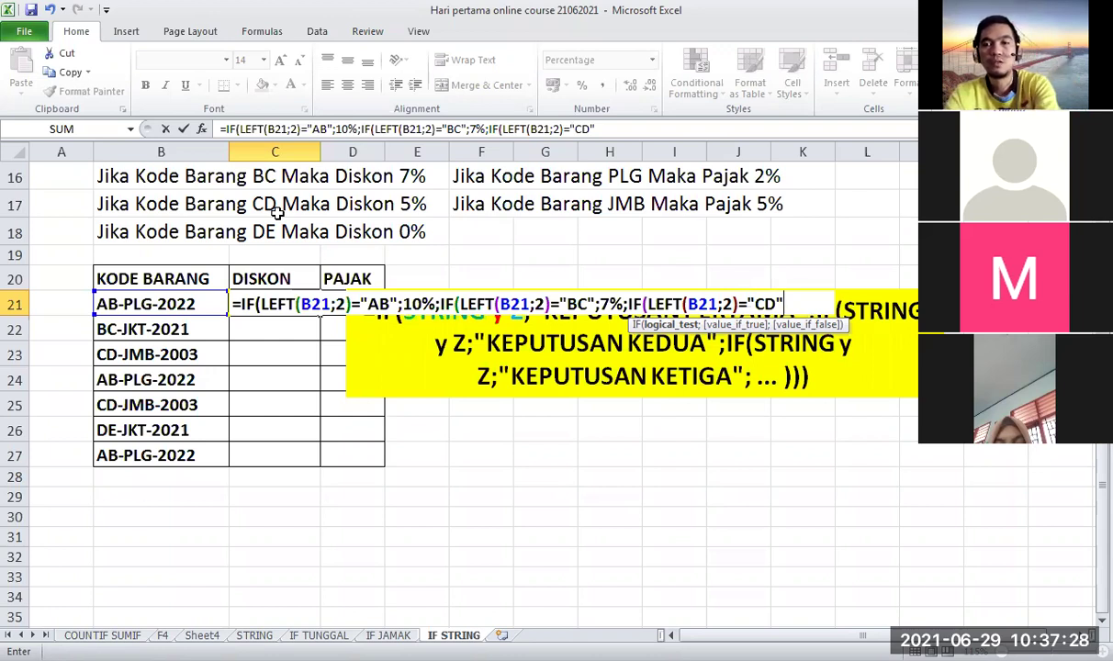
{"action": "type", "text": ";"}
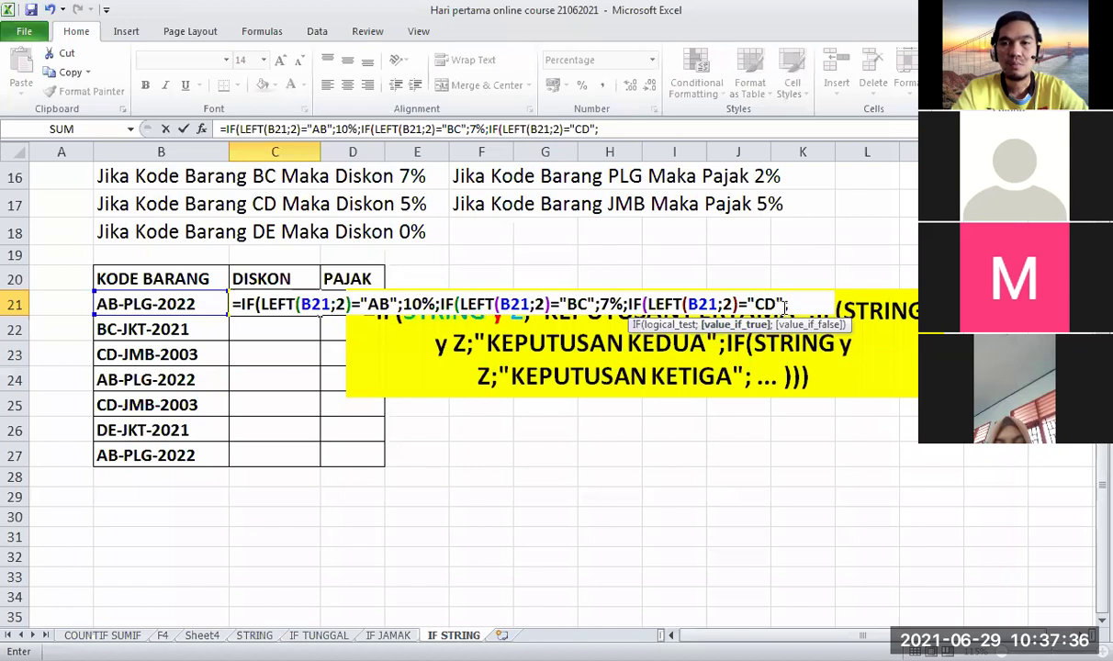
{"action": "type", "text": "5%"}
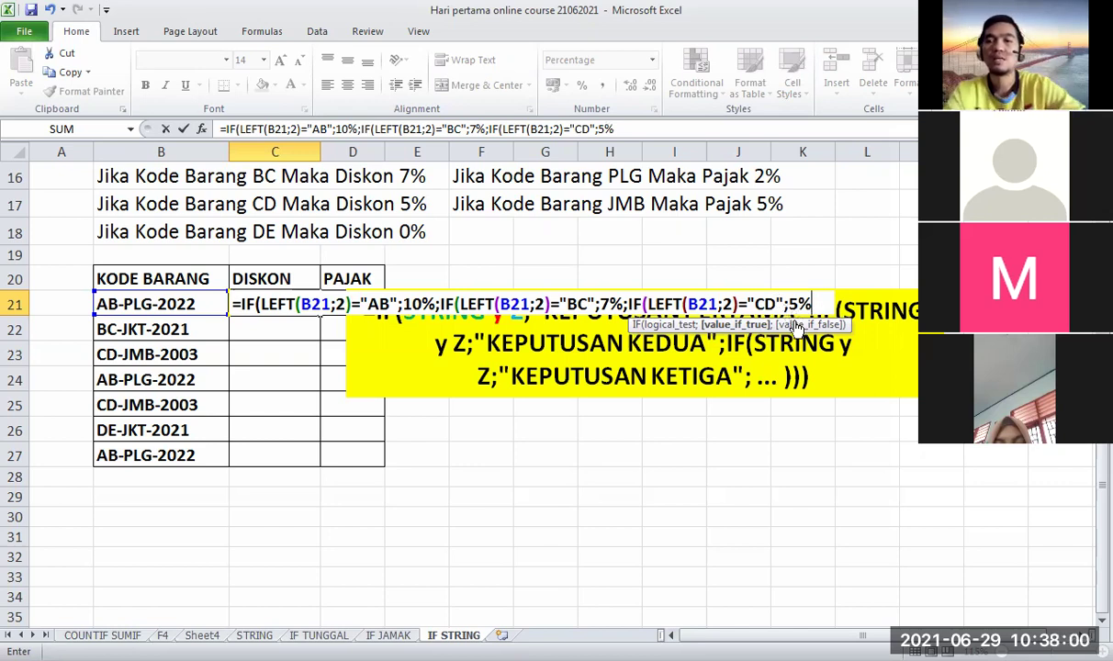
- Nest a fourth IF as the value-if-false argument in C21, beginning its test with LEFT(B21;2)
{"action": "type", "text": ";"}
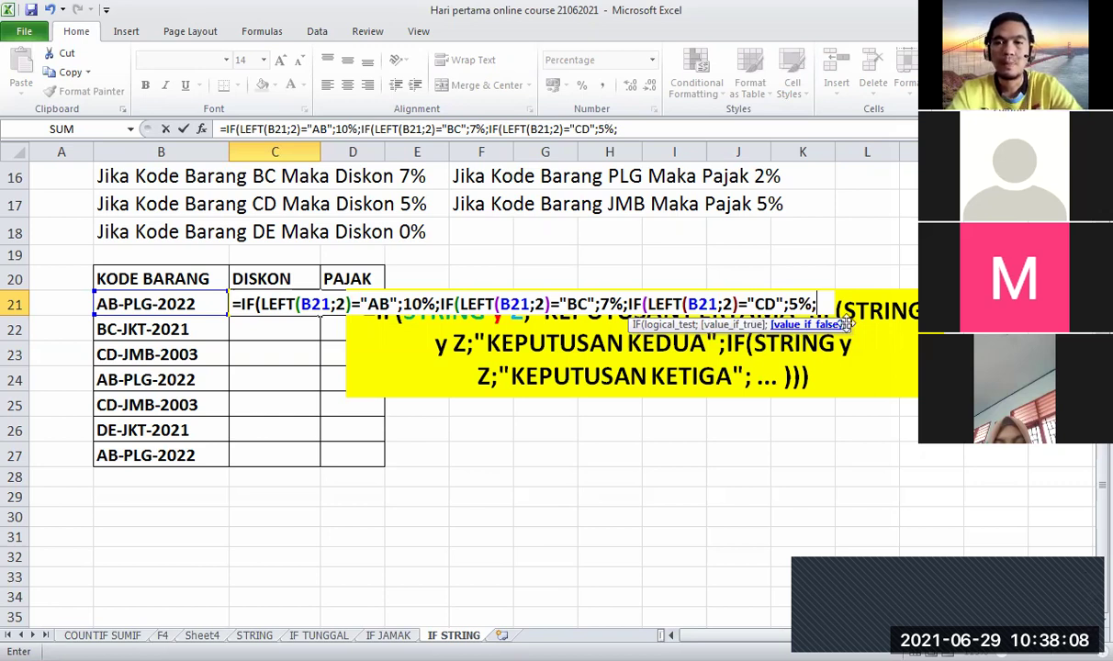
{"action": "type", "text": "IF"}
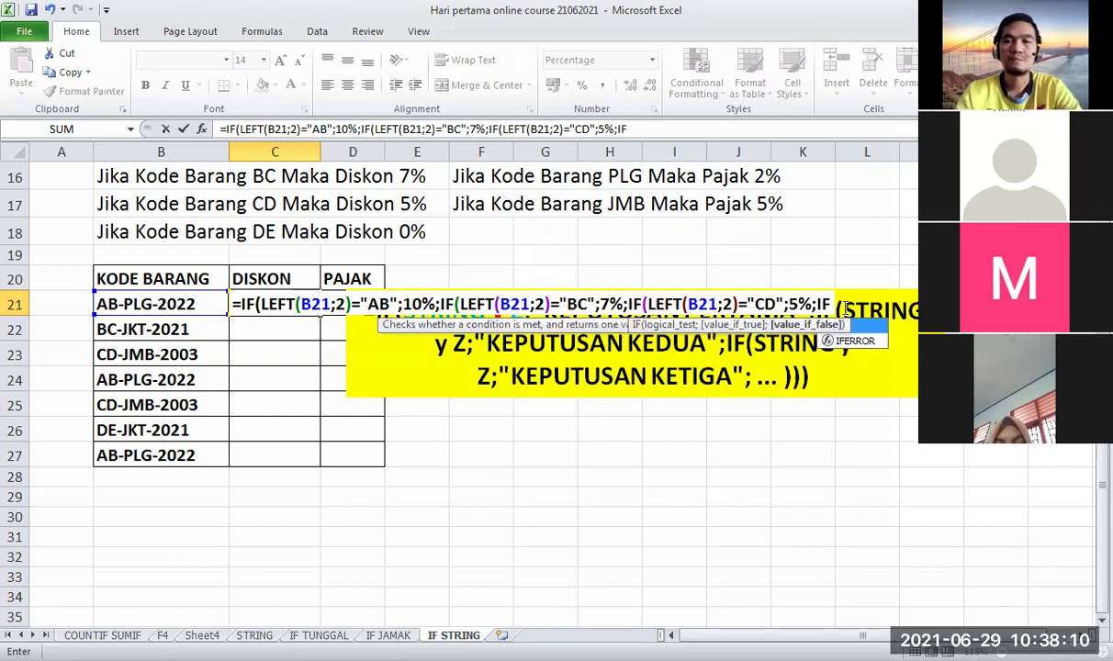
{"action": "type", "text": "("}
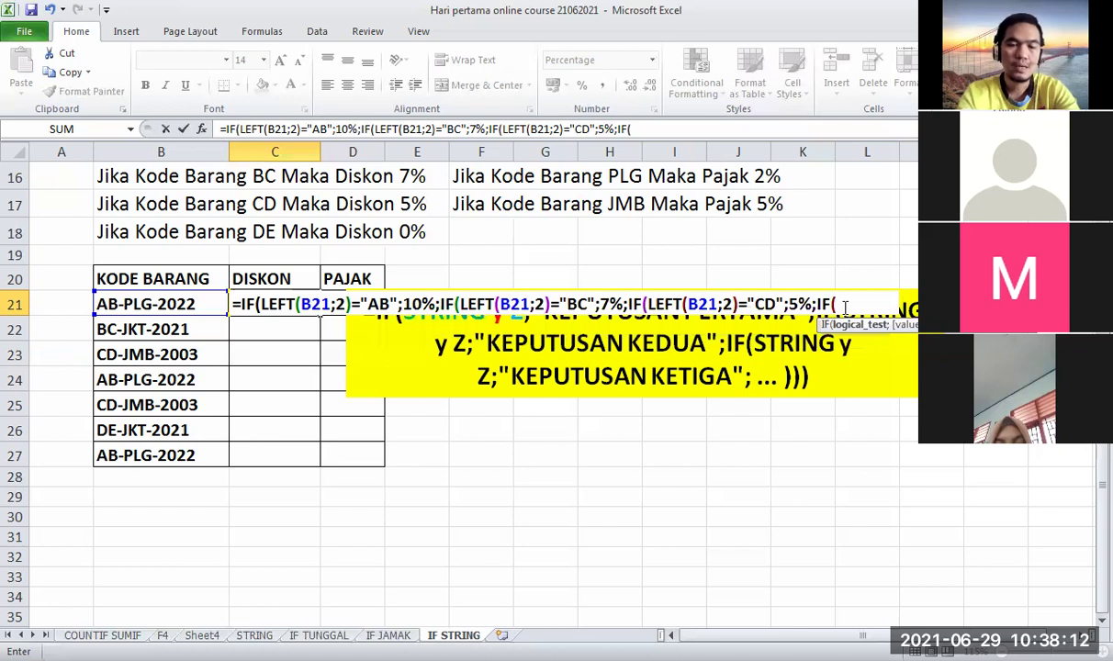
{"action": "type", "text": "LEFT"}
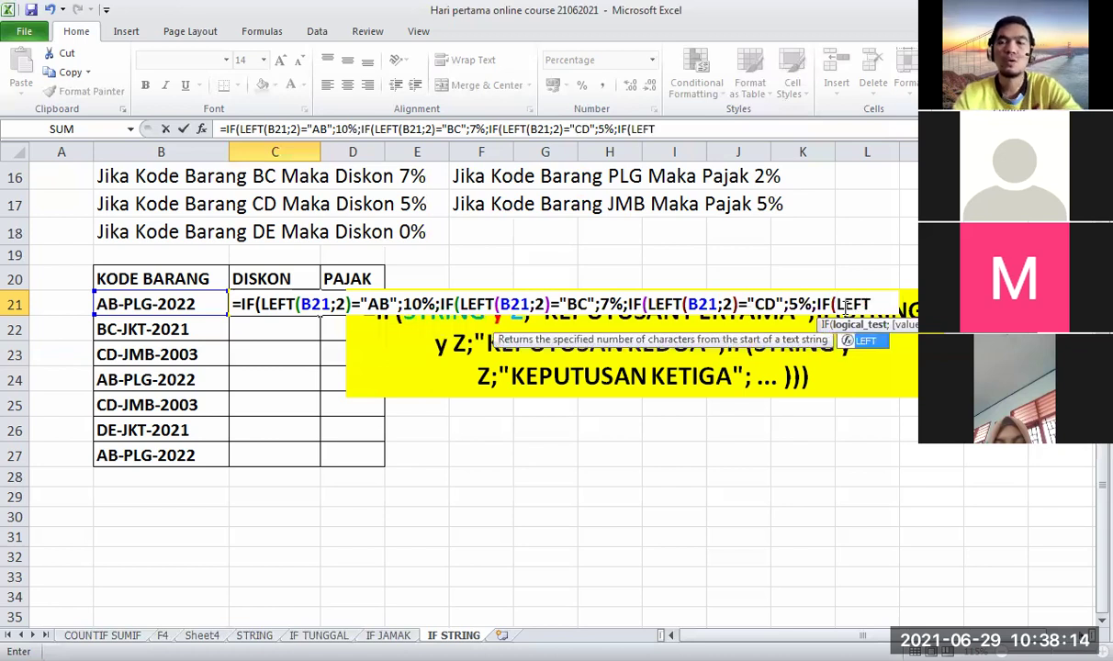
{"action": "type", "text": "("}
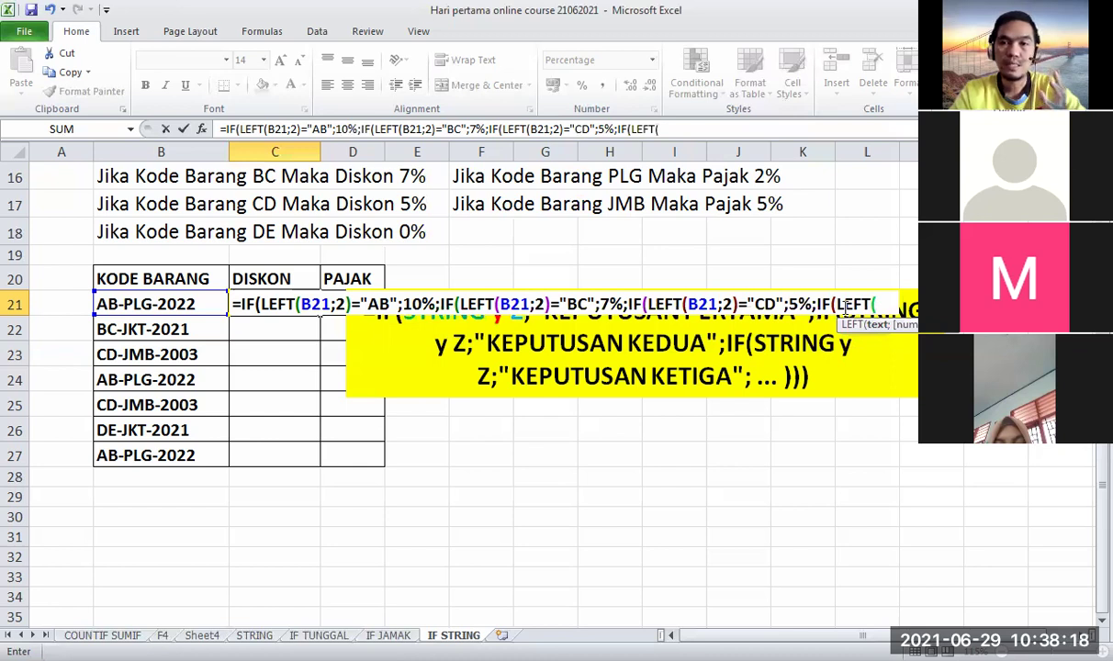
{"action": "left_click", "coordinate": [190, 307]}
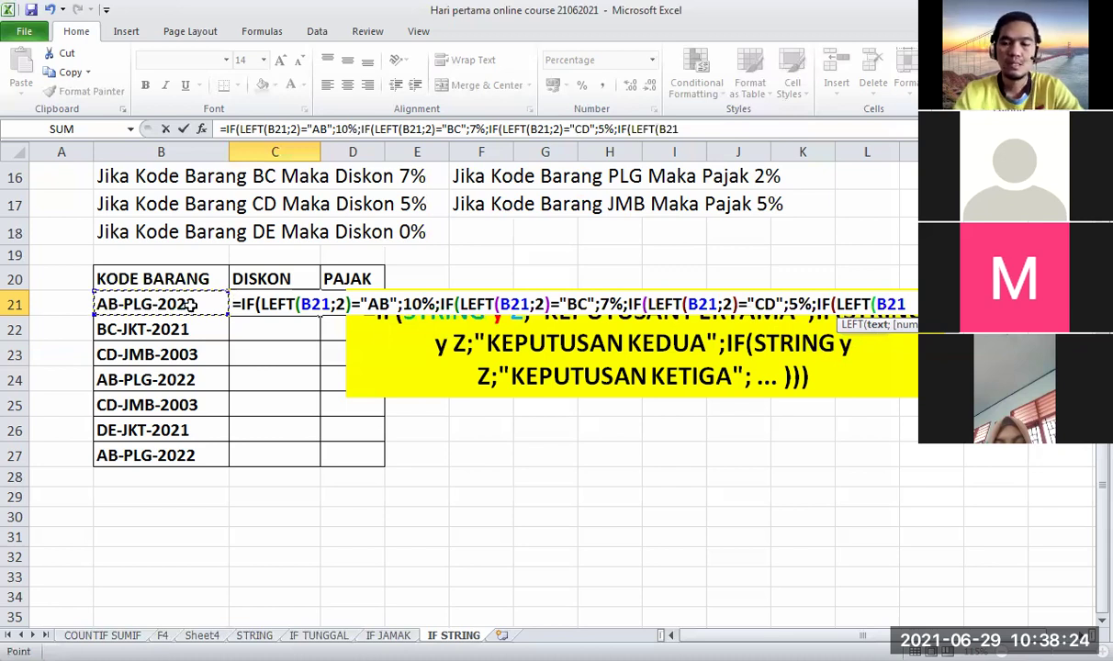
{"action": "type", "text": ";"}
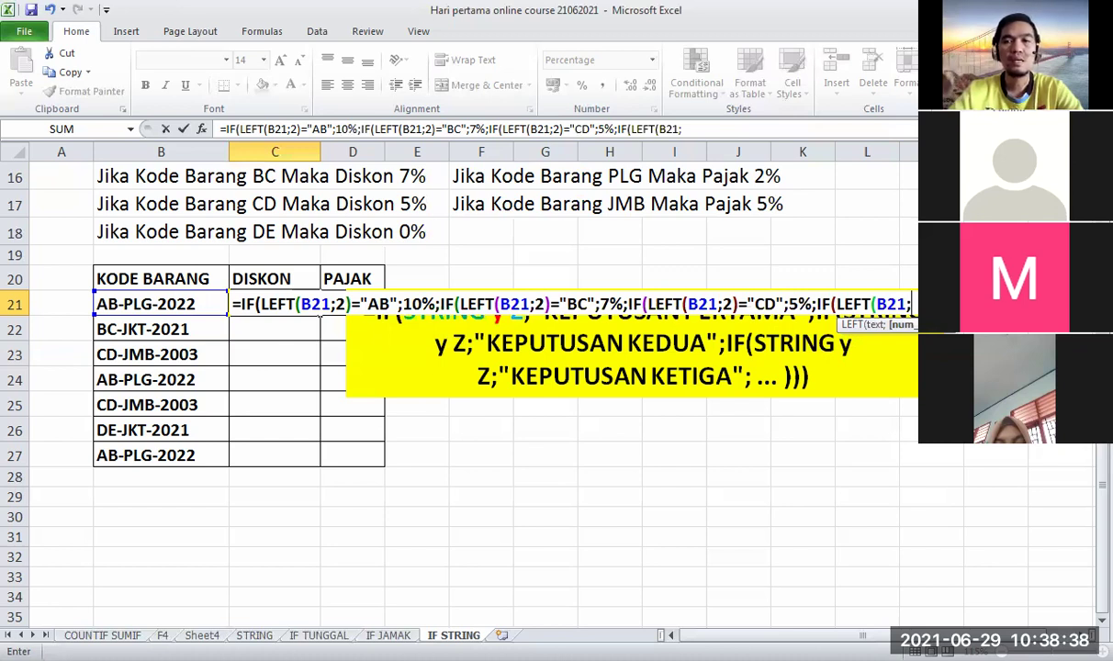
{"action": "type", "text": "2"}
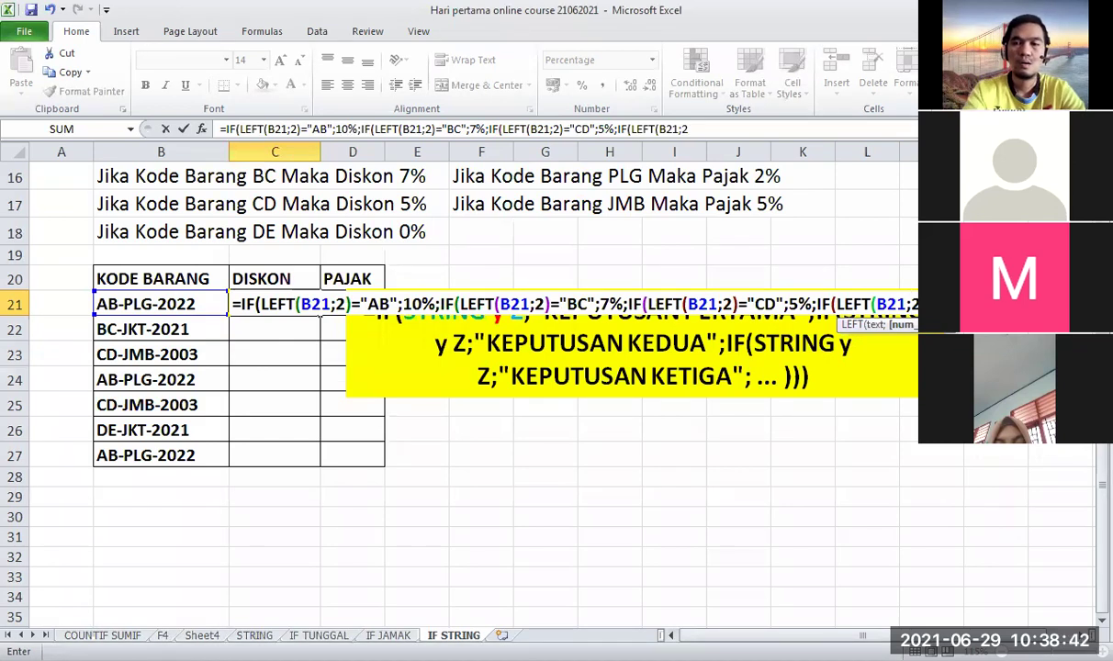
{"action": "type", "text": ")"}
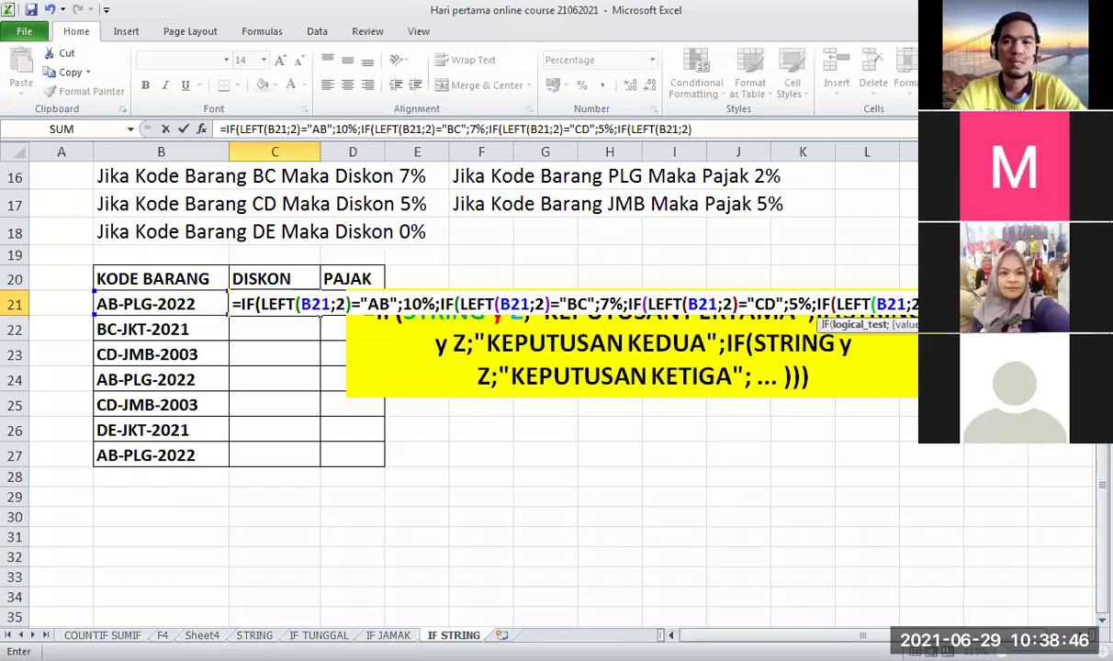
- Complete the fourth IF's test in C21 with ="DE" and give 0% as its value-if-true
{"action": "type", "text": "="}
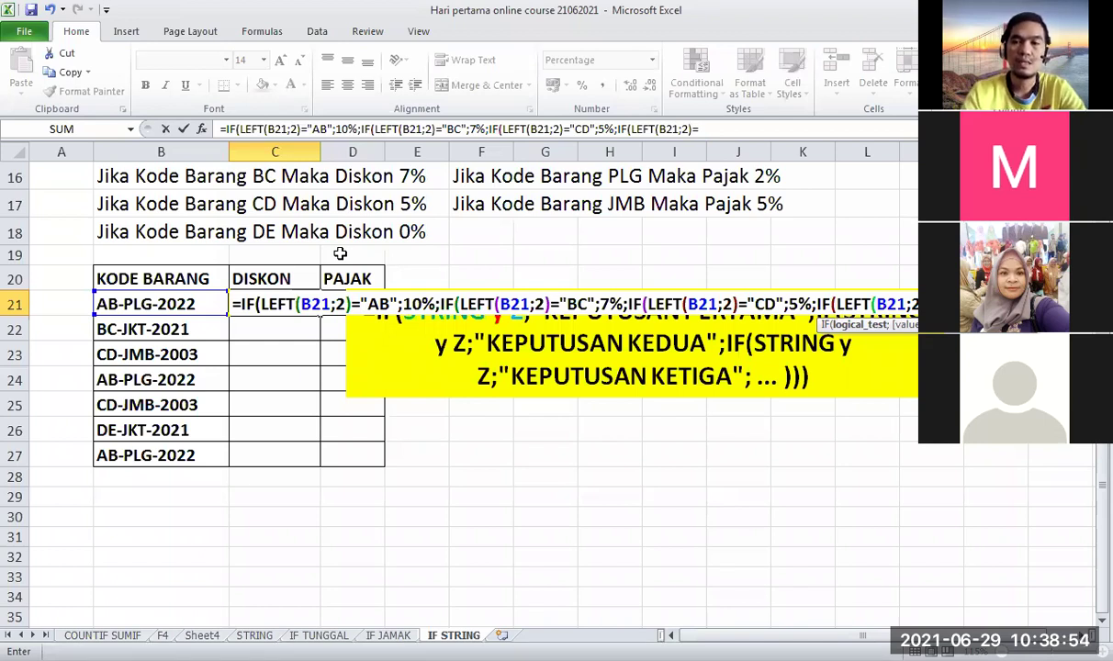
{"action": "type", "text": "DE"}
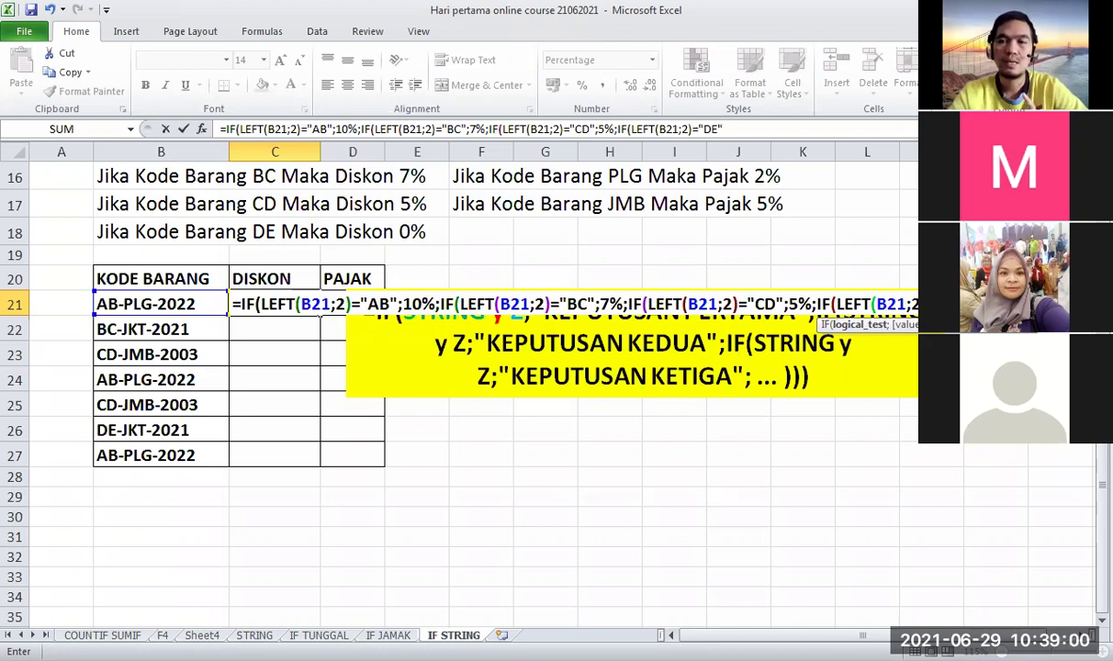
{"action": "scroll", "coordinate": [459, 385], "scroll_direction": "down", "scroll_amount": 1}
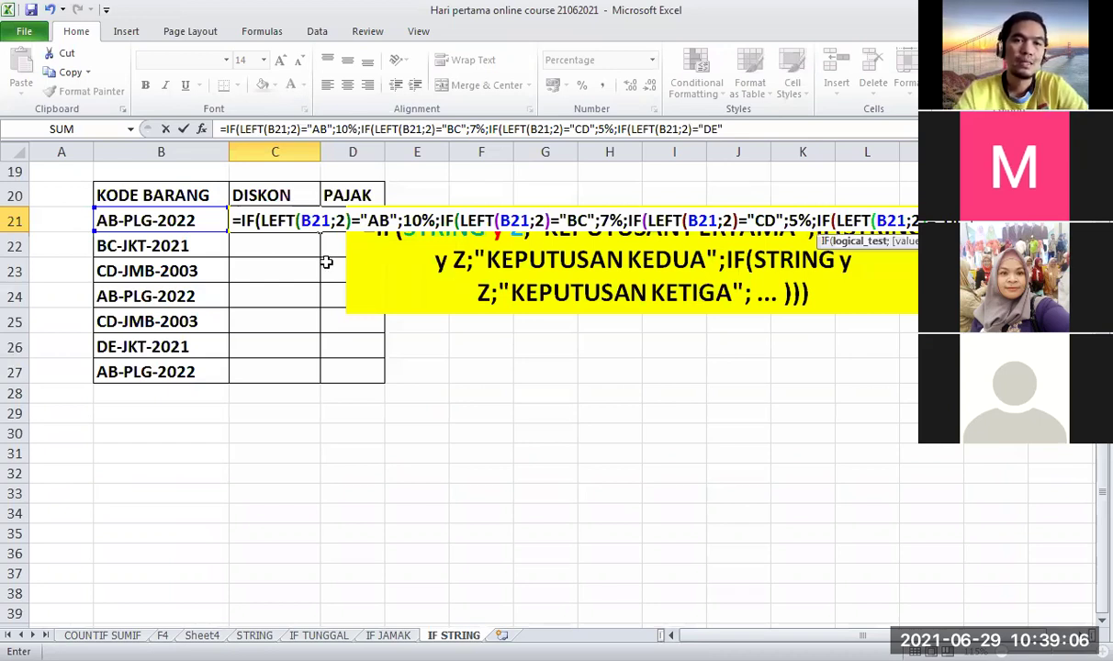
{"action": "scroll", "coordinate": [321, 253], "scroll_direction": "up", "scroll_amount": 1}
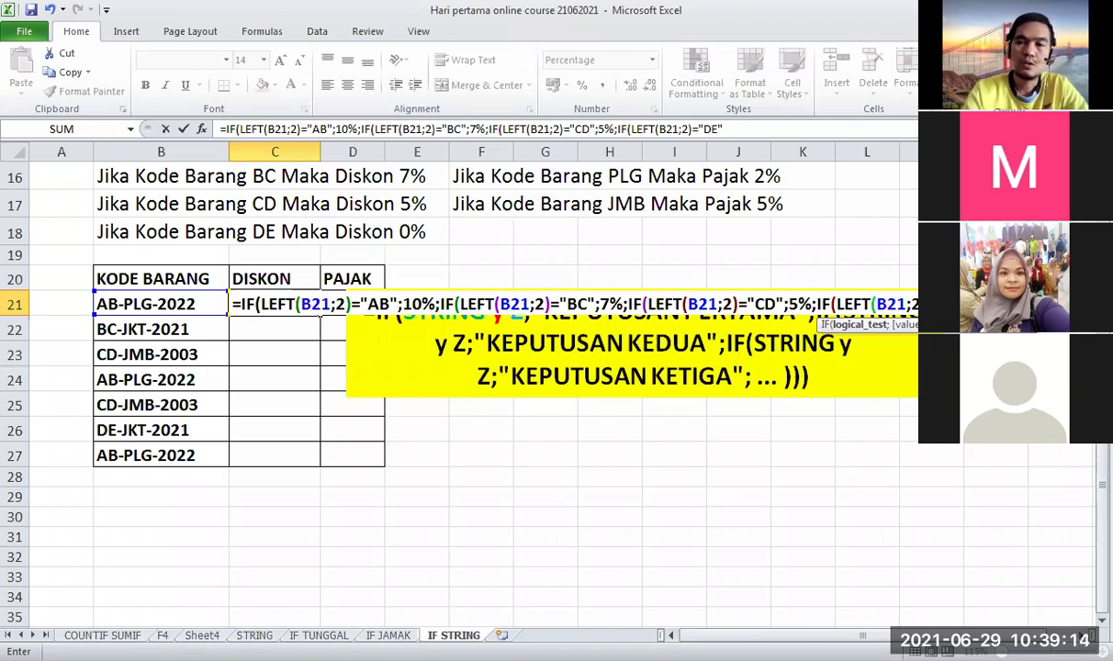
{"action": "type", "text": ";"}
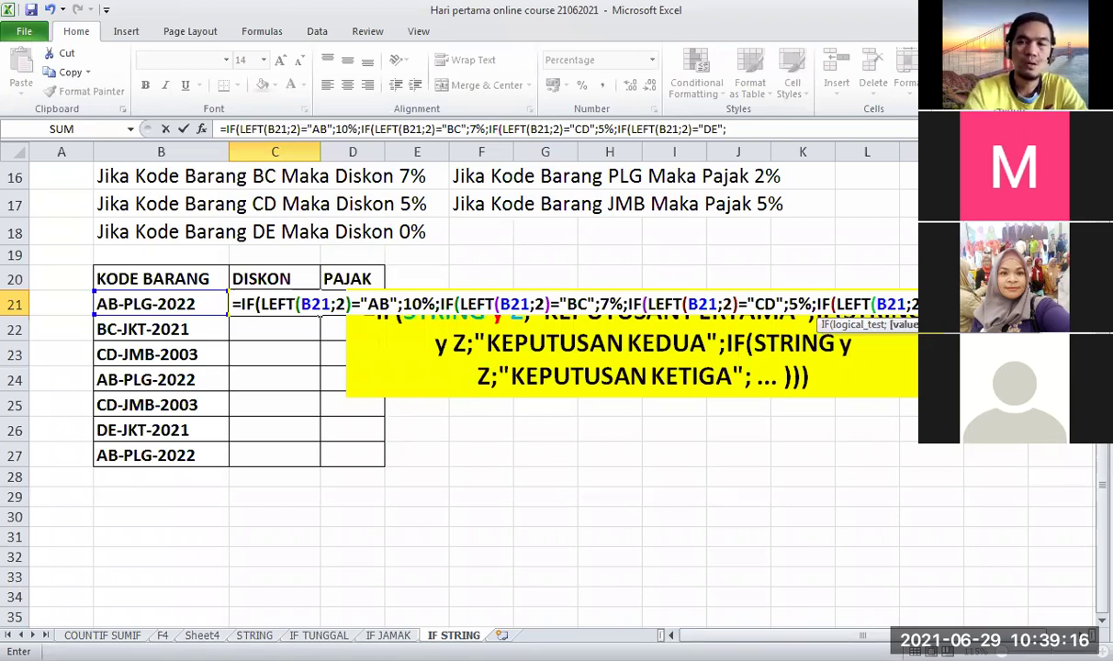
{"action": "type", "text": "0%"}
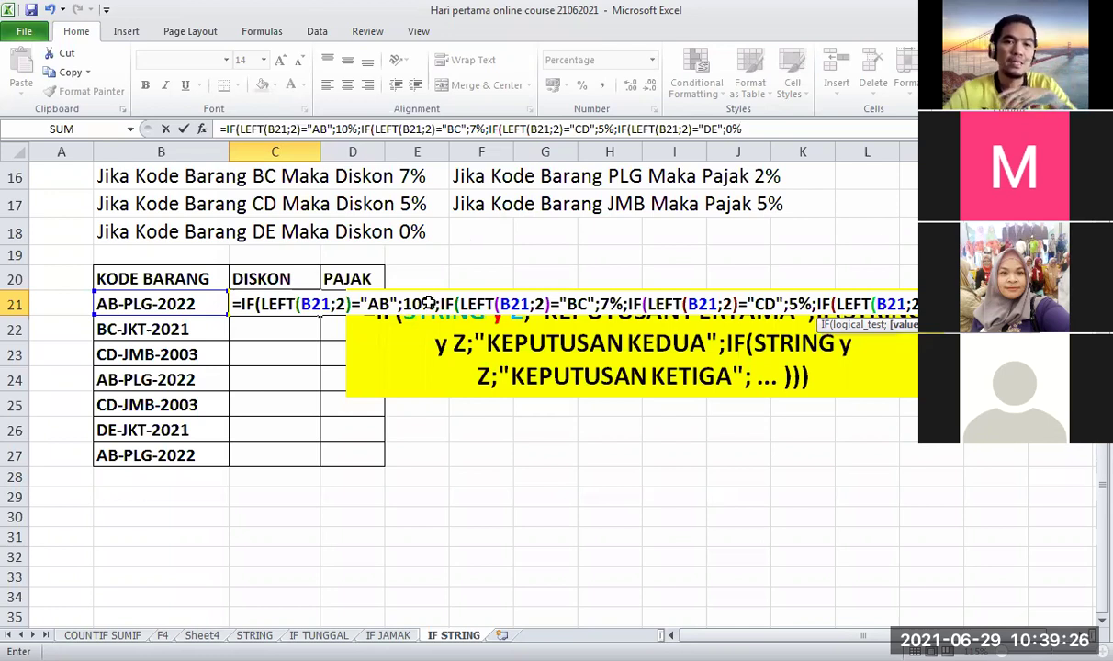
- Close all four nested IFs in C21 with four closing parentheses and enter the formula
{"action": "scroll", "coordinate": [428, 301], "scroll_direction": "up", "scroll_amount": 1}
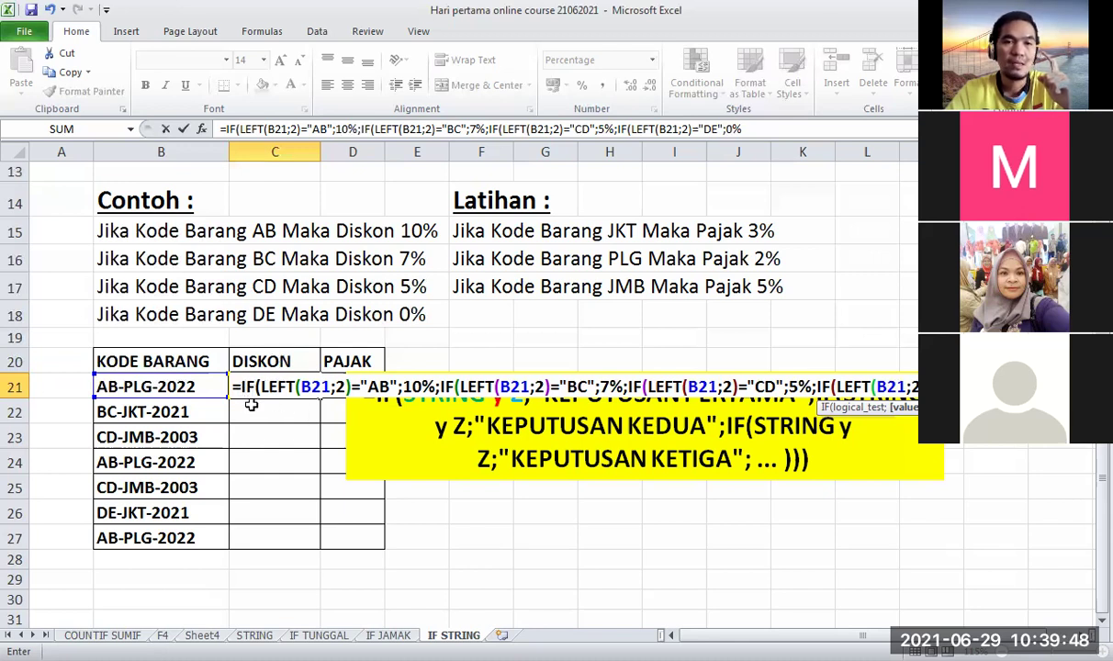
{"action": "scroll", "coordinate": [266, 307], "scroll_direction": "down", "scroll_amount": 1}
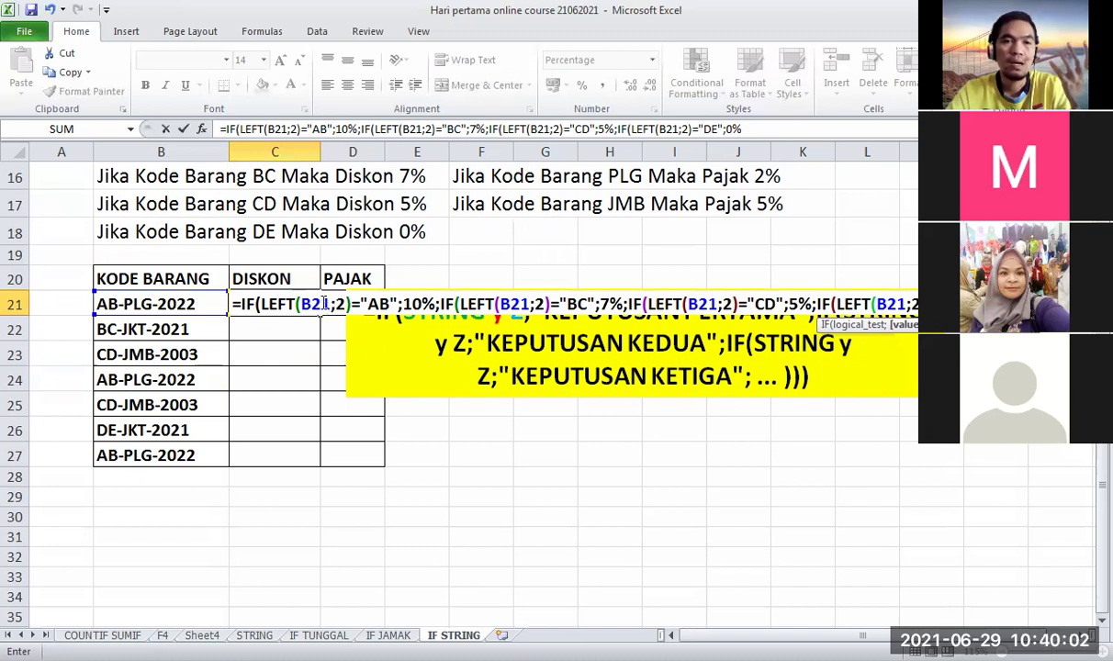
{"action": "scroll", "coordinate": [251, 237], "scroll_direction": "up", "scroll_amount": 1}
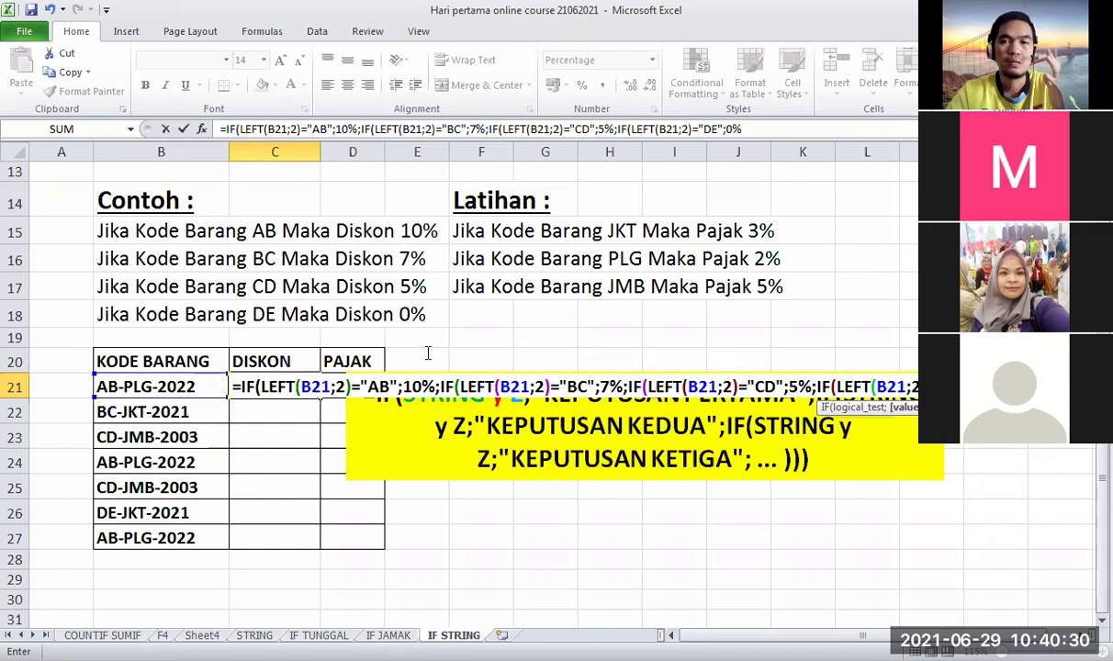
{"action": "scroll", "coordinate": [427, 353], "scroll_direction": "down", "scroll_amount": 2}
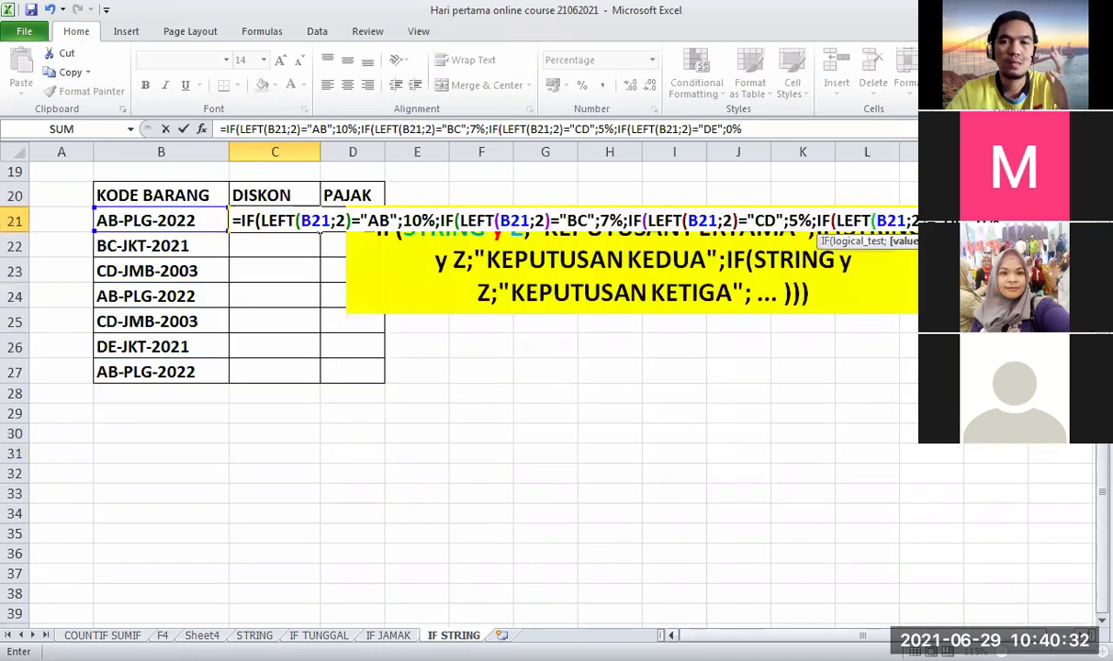
{"action": "scroll", "coordinate": [818, 370], "scroll_direction": "right", "scroll_amount": 1}
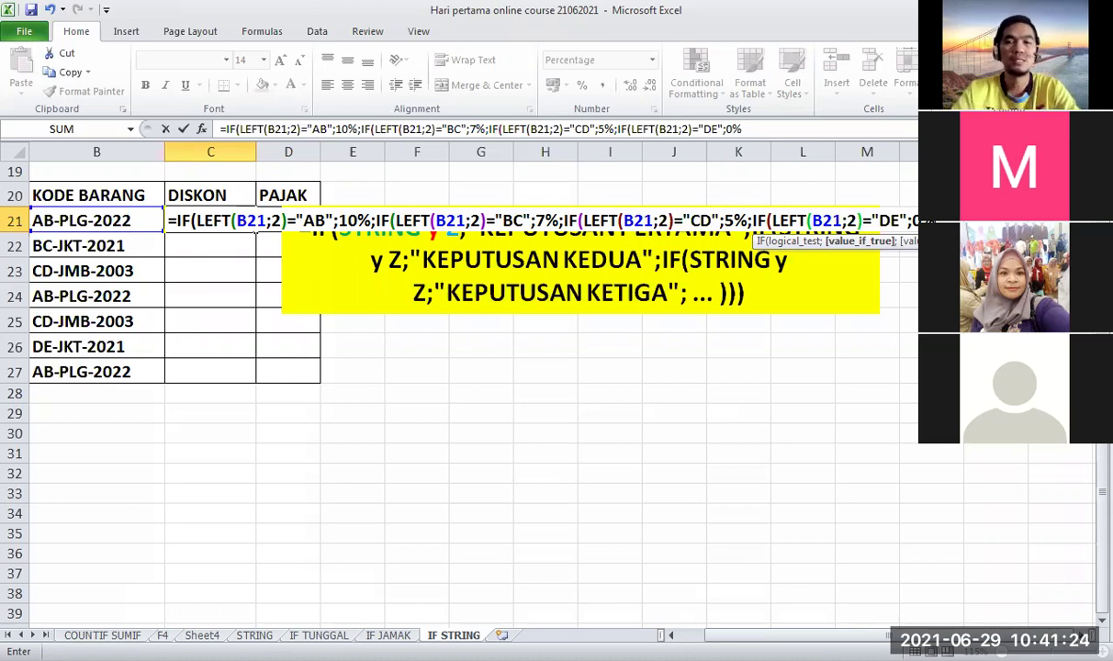
{"action": "type", "text": ")"}
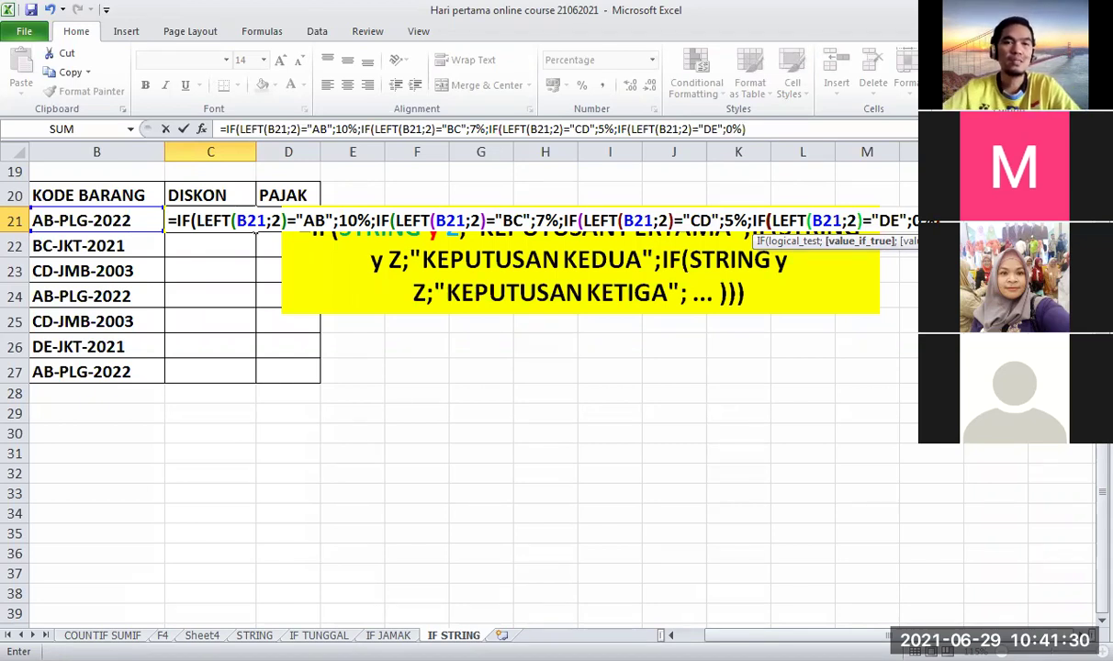
{"action": "type", "text": ")))"}
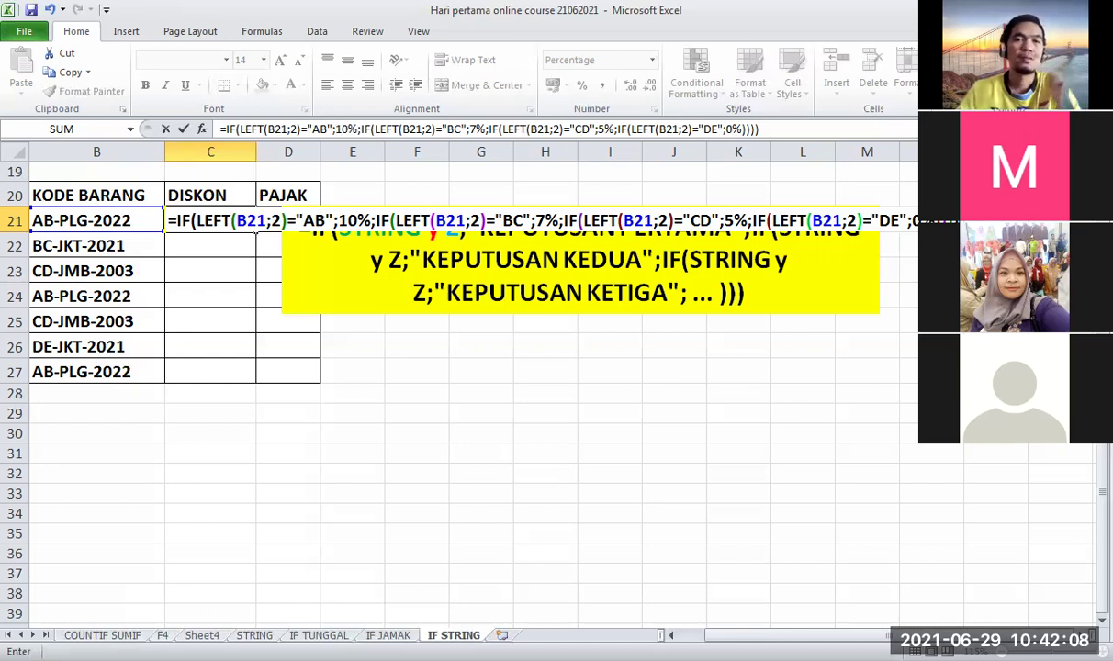
{"action": "key", "text": "Return"}
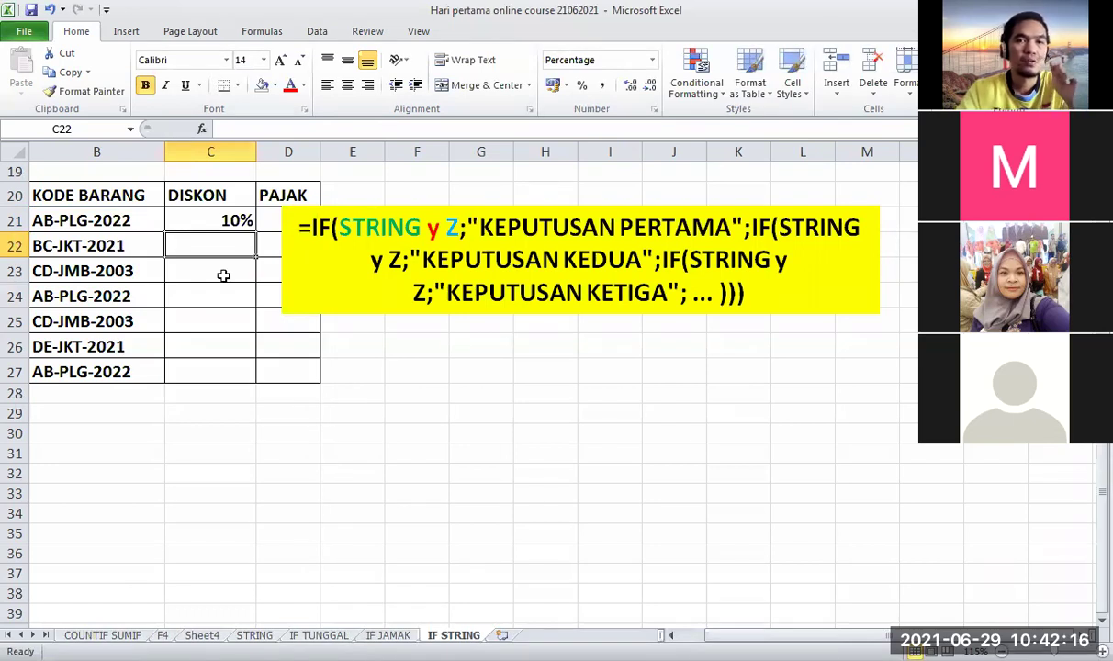
- Move the yellow IF syntax text box clear of the PAJAK column, beside the item code table
{"action": "left_click", "coordinate": [360, 207]}
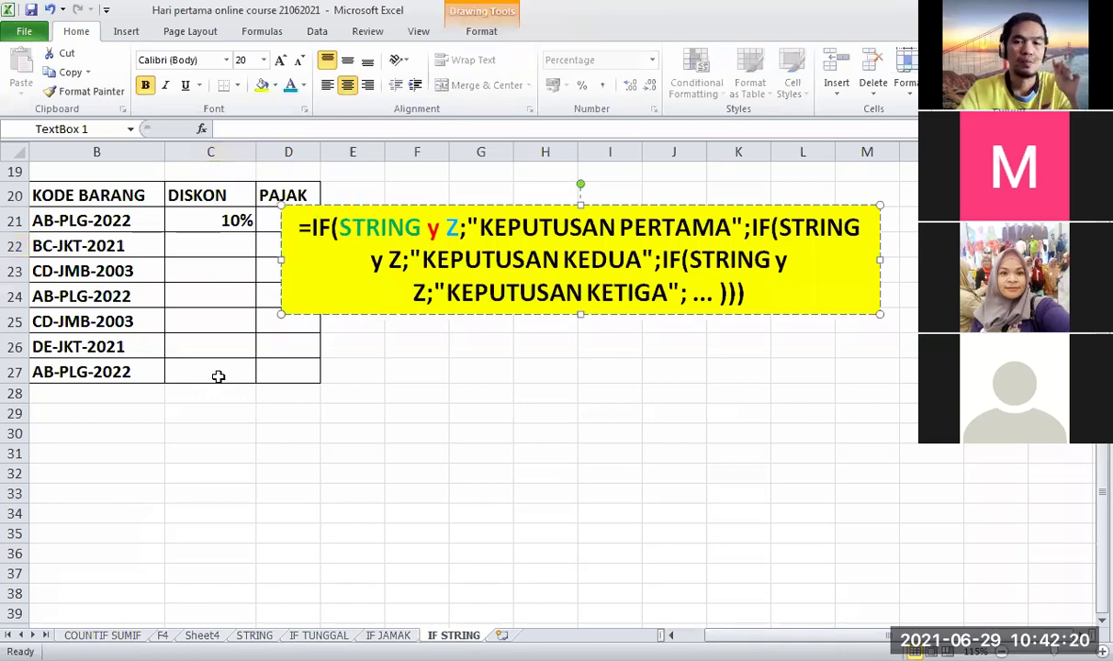
{"action": "scroll", "coordinate": [218, 376], "scroll_direction": "up", "scroll_amount": 1}
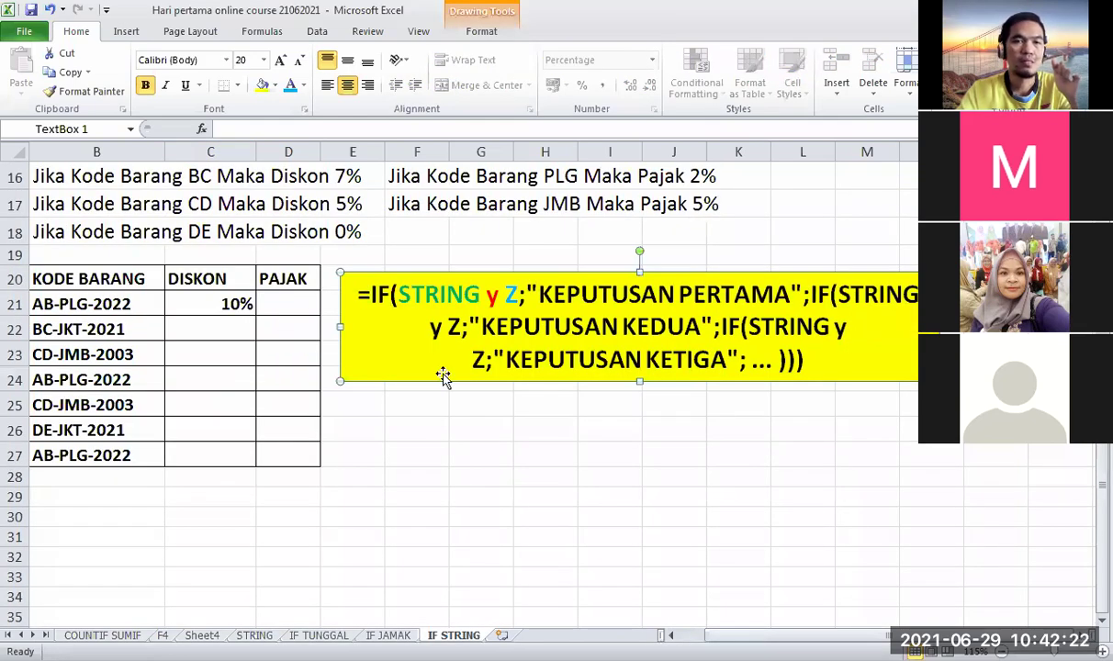
{"action": "key", "text": "Escape"}
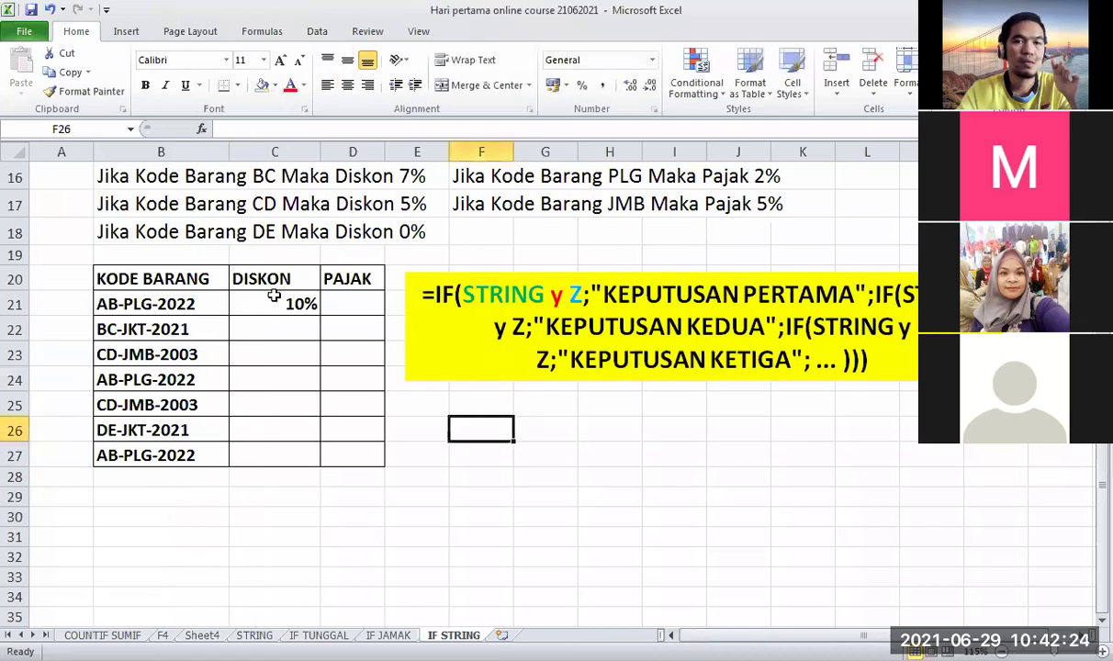
- Copy the DISKON formula from C21 down through C27
{"action": "left_click", "coordinate": [281, 295]}
{"action": "scroll", "coordinate": [261, 239], "scroll_direction": "up", "scroll_amount": 1}
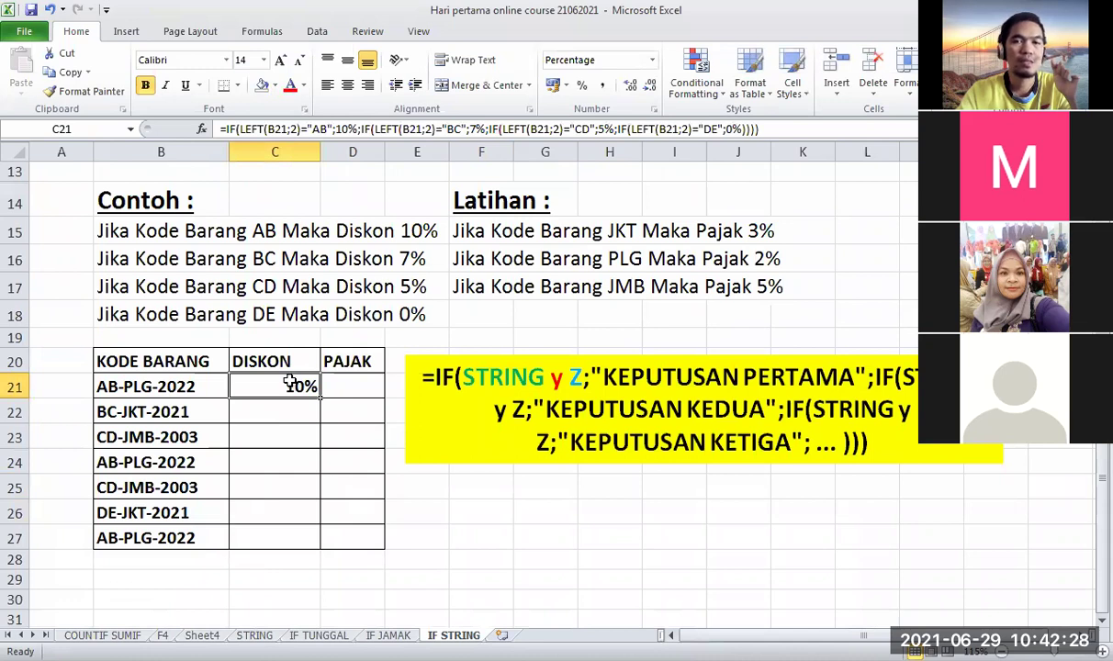
{"action": "scroll", "coordinate": [294, 384], "scroll_direction": "down", "scroll_amount": 2}
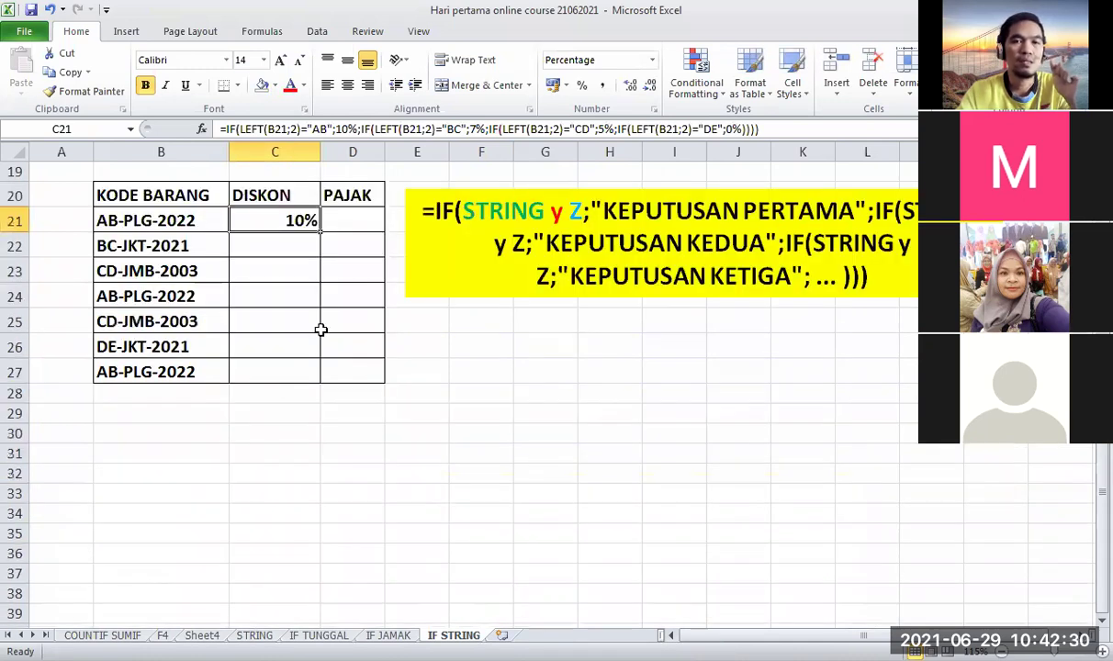
{"action": "left_click_drag", "start_coordinate": [320, 233], "coordinate": [317, 373]}
{"action": "left_click", "coordinate": [481, 369]}
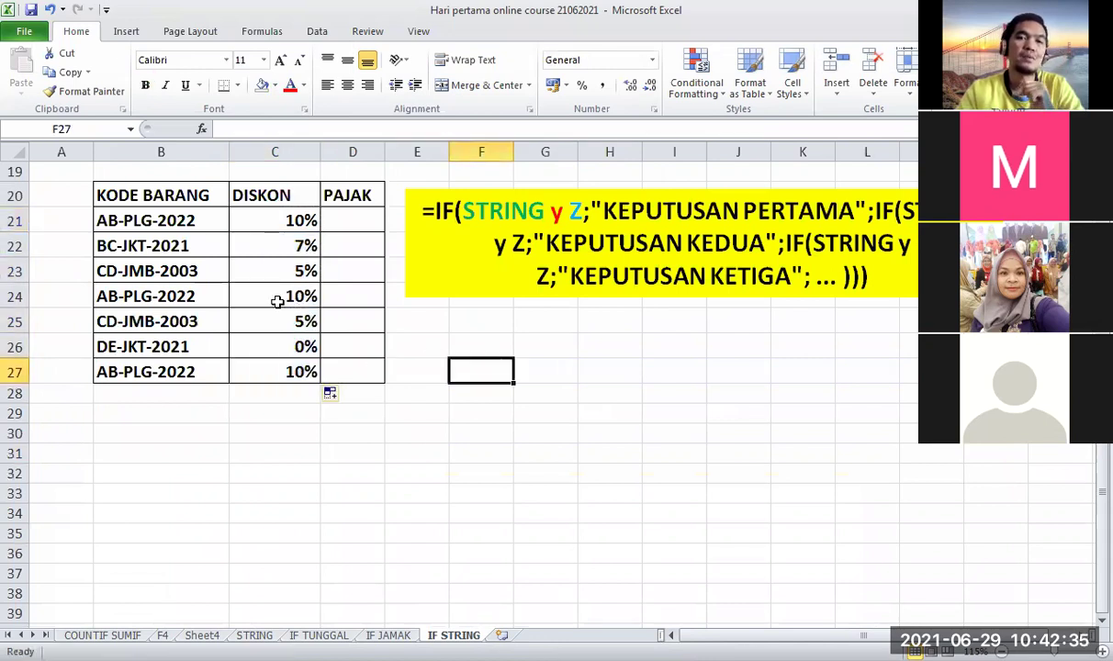
- Check the copied DISKON formulas in C21:C27 against the discount rules for each code prefix
{"action": "key", "text": "Left"}
{"action": "key", "text": "Left"}
{"action": "key", "text": "Left"}
{"action": "key", "text": "Up"}
{"action": "key", "text": "Up"}
{"action": "key", "text": "Up"}
{"action": "left_click", "coordinate": [281, 246]}
{"action": "left_click", "coordinate": [278, 272]}
{"action": "left_click", "coordinate": [278, 296]}
{"action": "left_click", "coordinate": [279, 342]}
{"action": "left_click", "coordinate": [287, 371]}
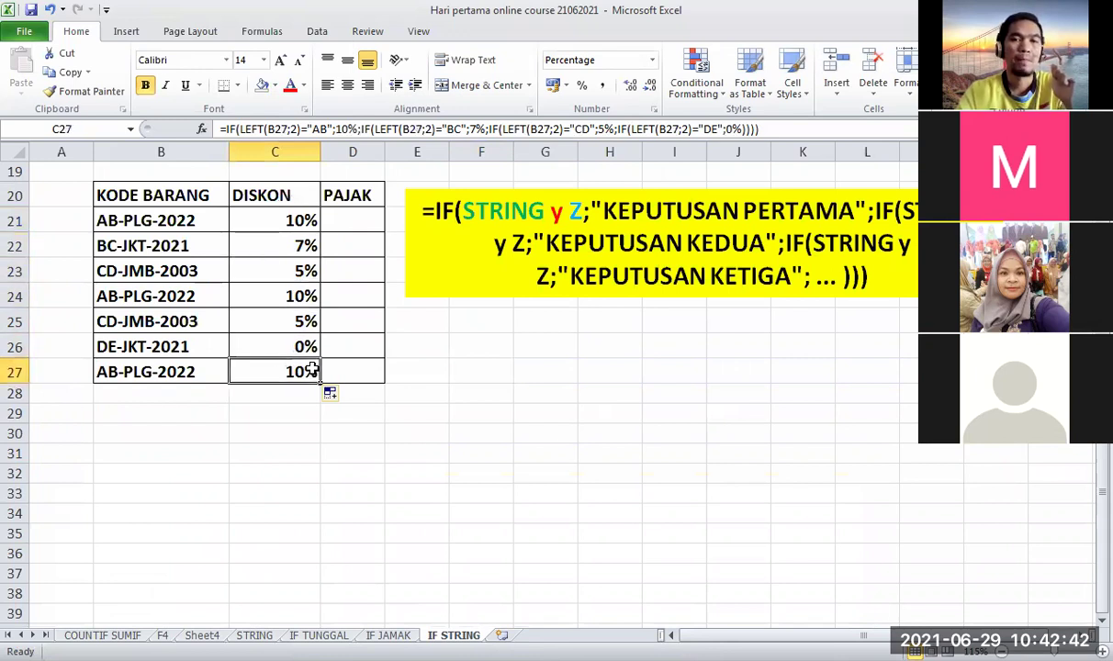
{"action": "scroll", "coordinate": [312, 367], "scroll_direction": "up", "scroll_amount": 1}
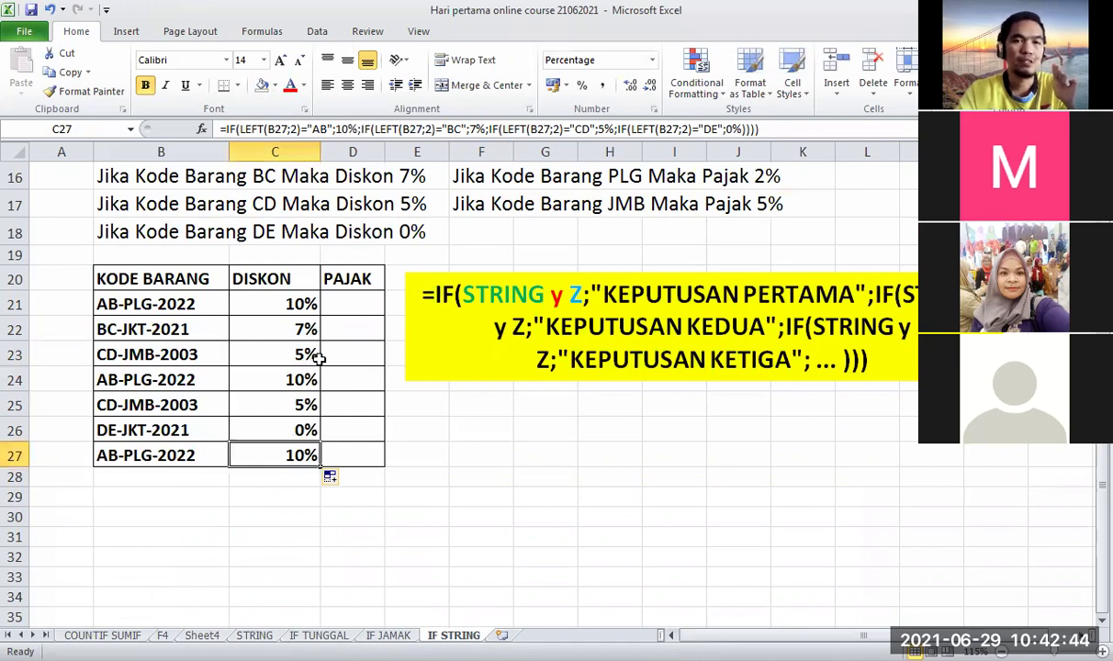
{"action": "left_click", "coordinate": [287, 308]}
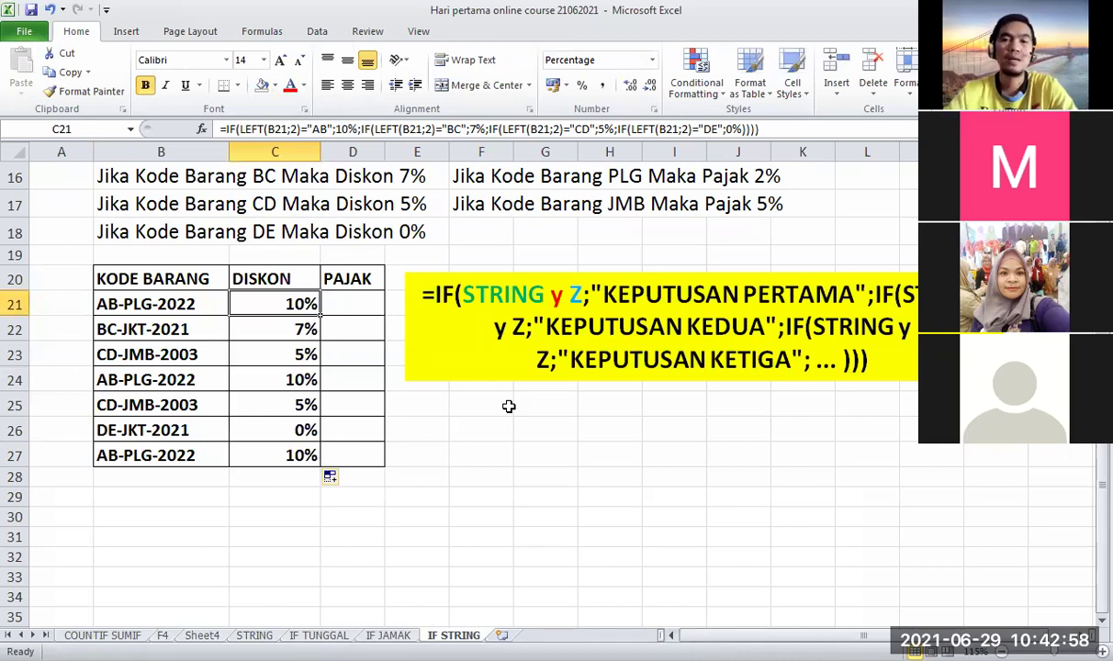
- Review the Latihan tax rules for the JKT, PLG and JMB codes and select the PAJAK header in D20
{"action": "left_click", "coordinate": [573, 401]}
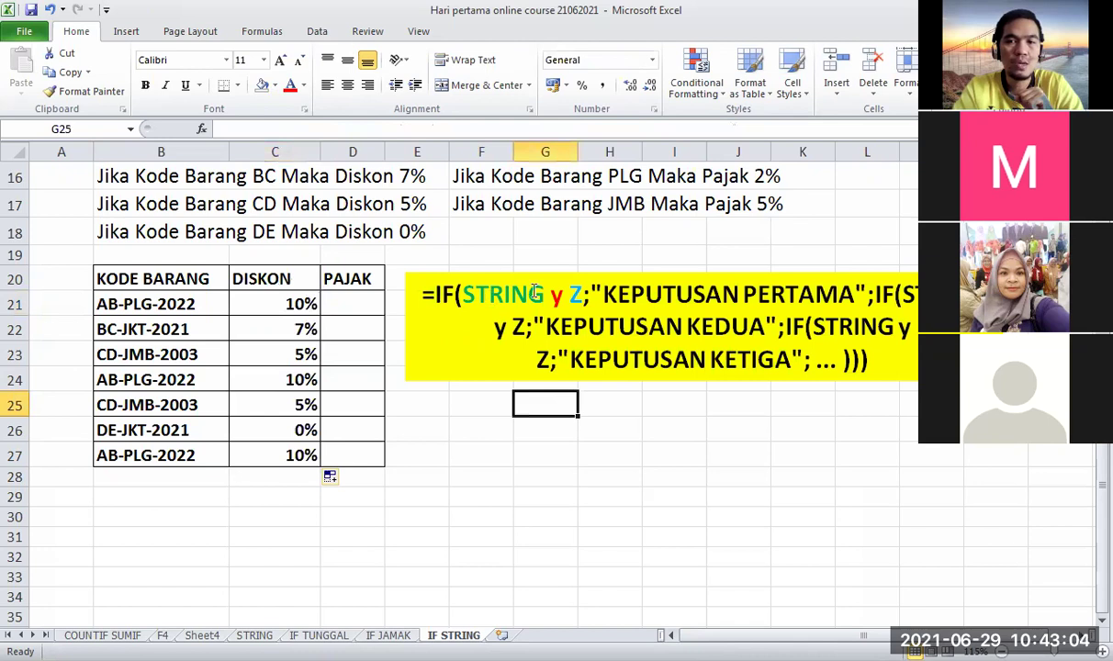
{"action": "scroll", "coordinate": [516, 292], "scroll_direction": "up", "scroll_amount": 1}
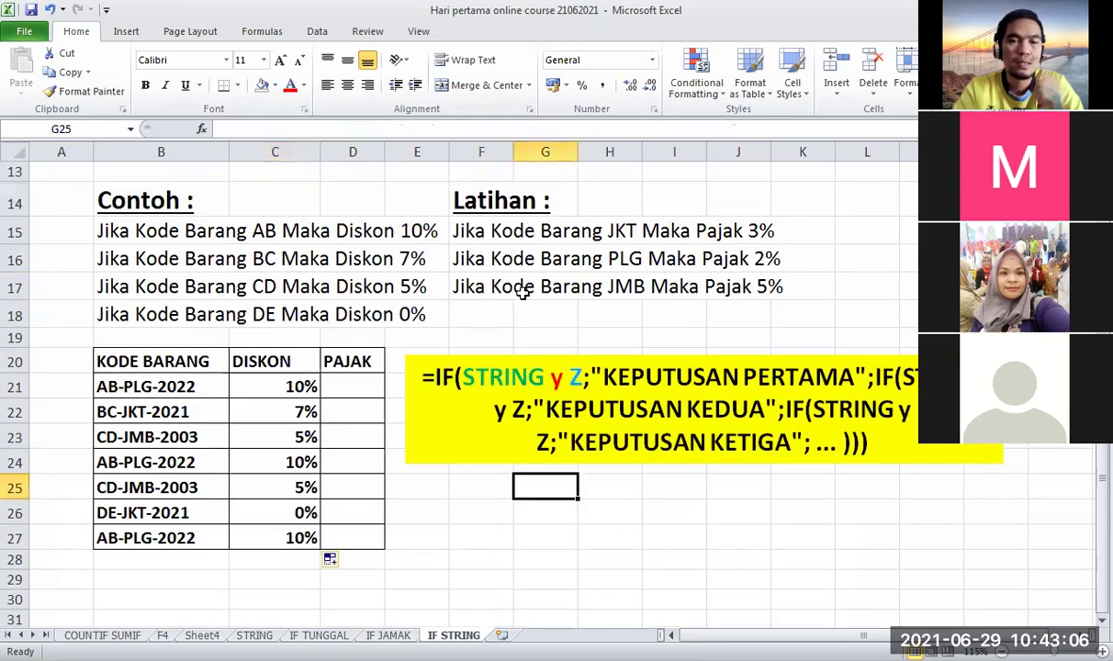
{"action": "left_click", "coordinate": [358, 362]}
{"action": "scroll", "coordinate": [276, 313], "scroll_direction": "down", "scroll_amount": 1}
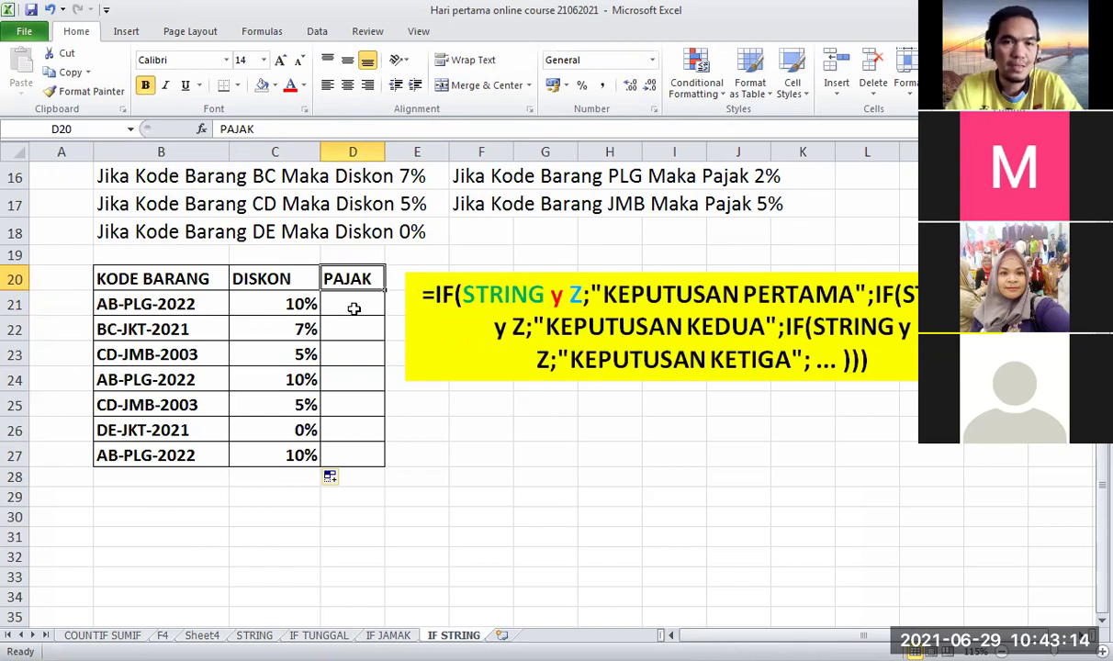
- Compare the item codes in the table with the Latihan tax rules for JKT, PLG and JMB
{"action": "key", "text": "Down"}
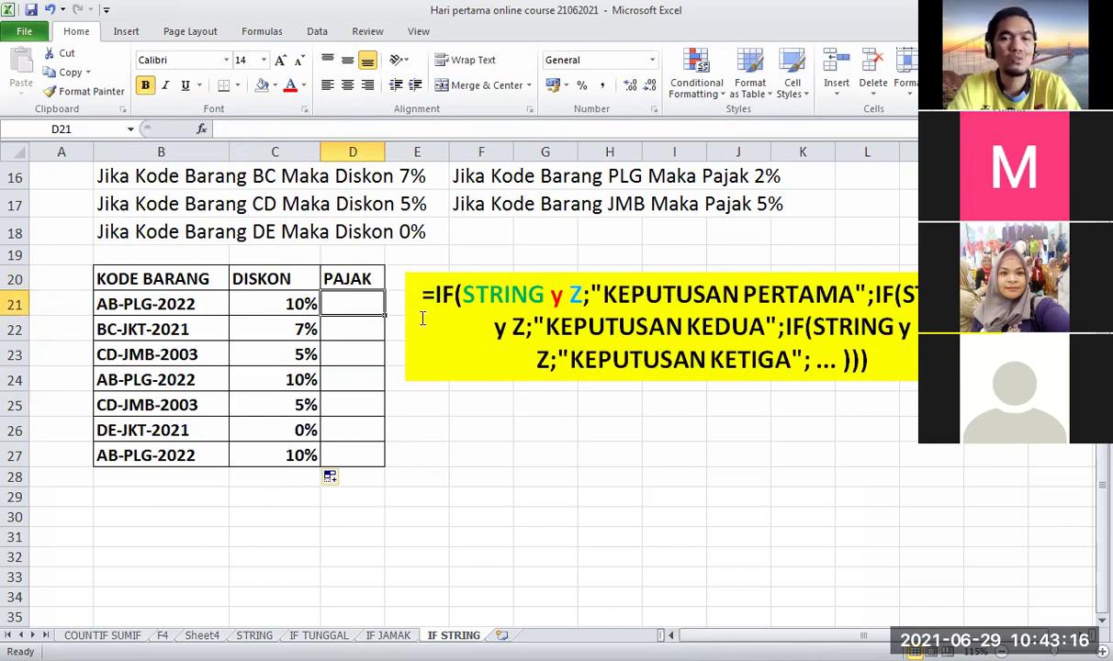
{"action": "left_click", "coordinate": [546, 417]}
{"action": "scroll", "coordinate": [546, 417], "scroll_direction": "up", "scroll_amount": 1}
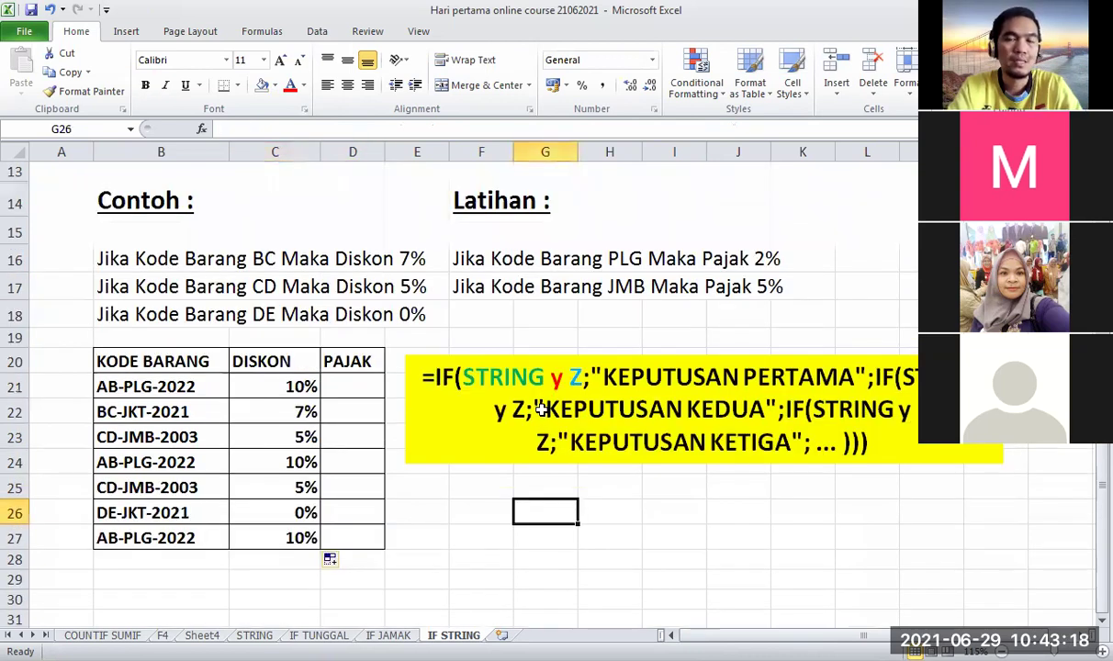
{"action": "scroll", "coordinate": [543, 409], "scroll_direction": "down", "scroll_amount": 1}
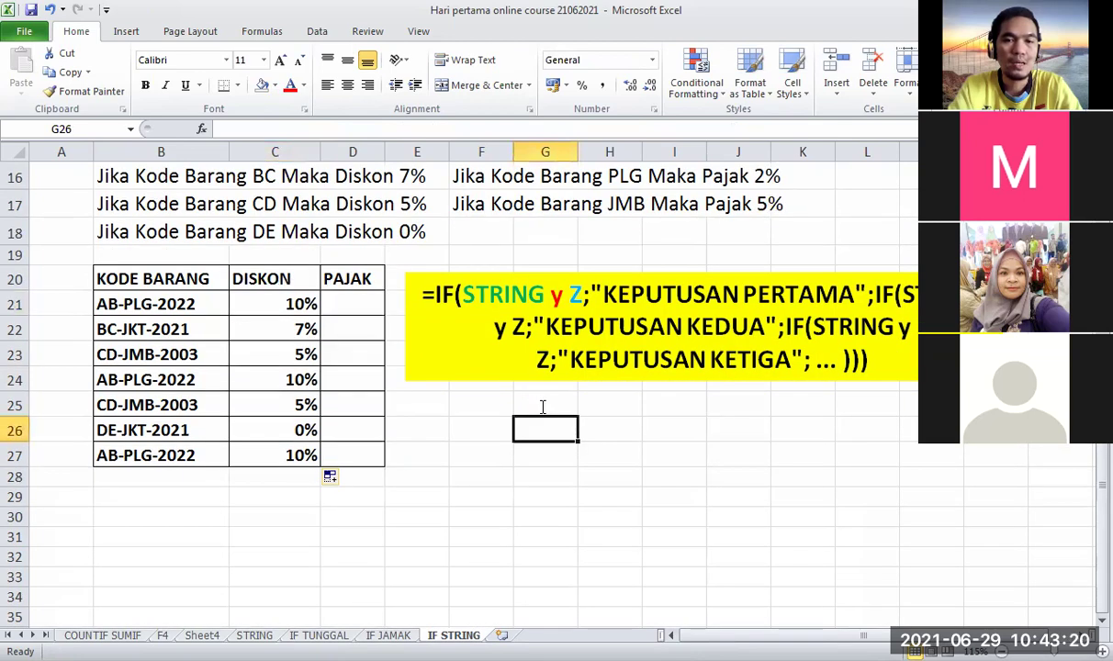
{"action": "scroll", "coordinate": [543, 408], "scroll_direction": "up", "scroll_amount": 1}
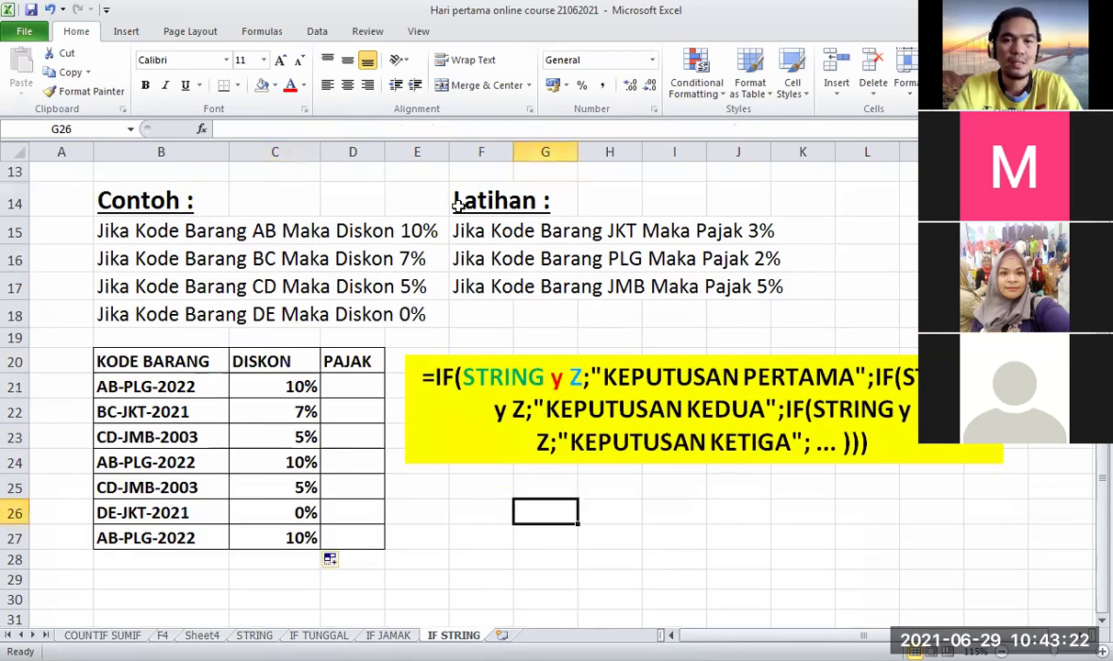
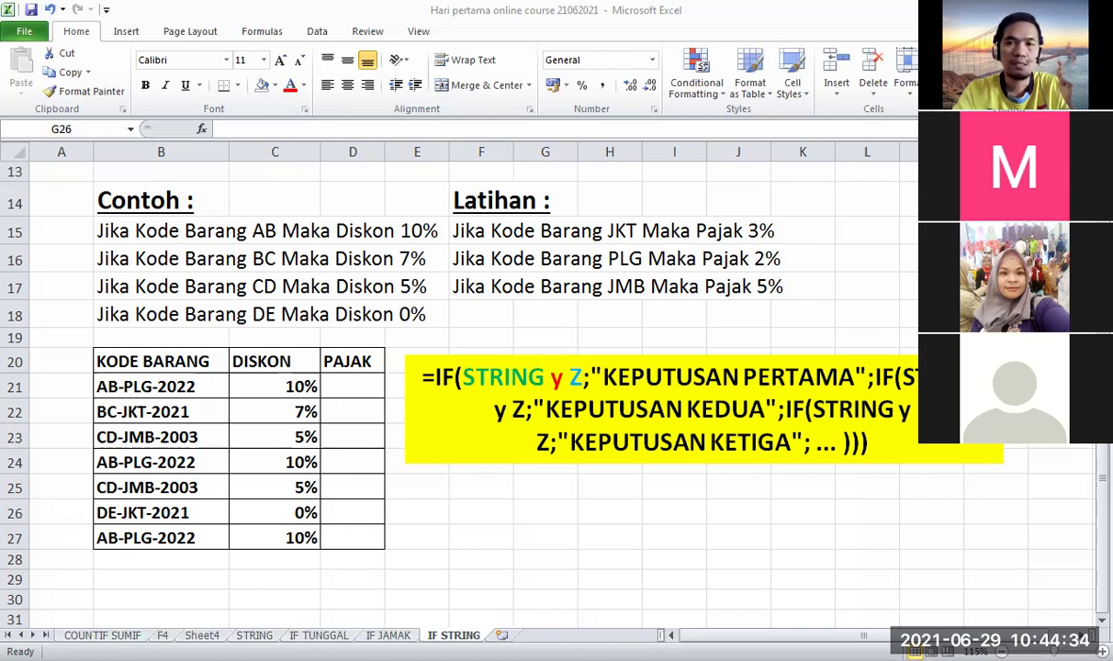
{"action": "left_click", "coordinate": [390, 282]}
{"action": "scroll", "coordinate": [383, 331], "scroll_direction": "down", "scroll_amount": 1}
{"action": "scroll", "coordinate": [383, 331], "scroll_direction": "up", "scroll_amount": 1}
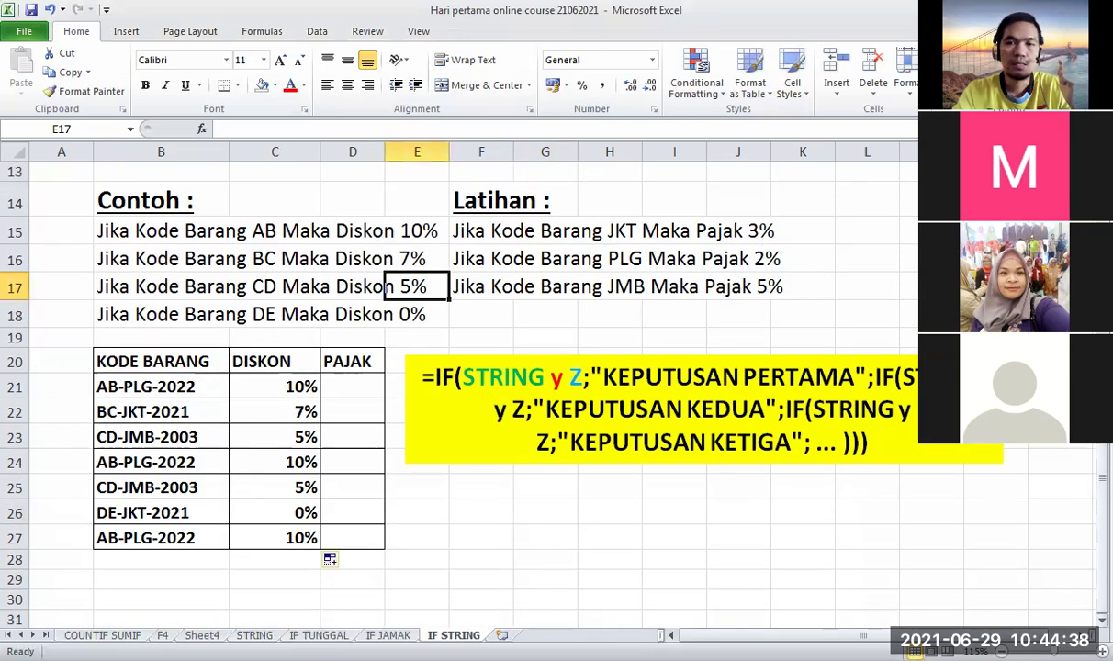
{"action": "left_click", "coordinate": [351, 386]}
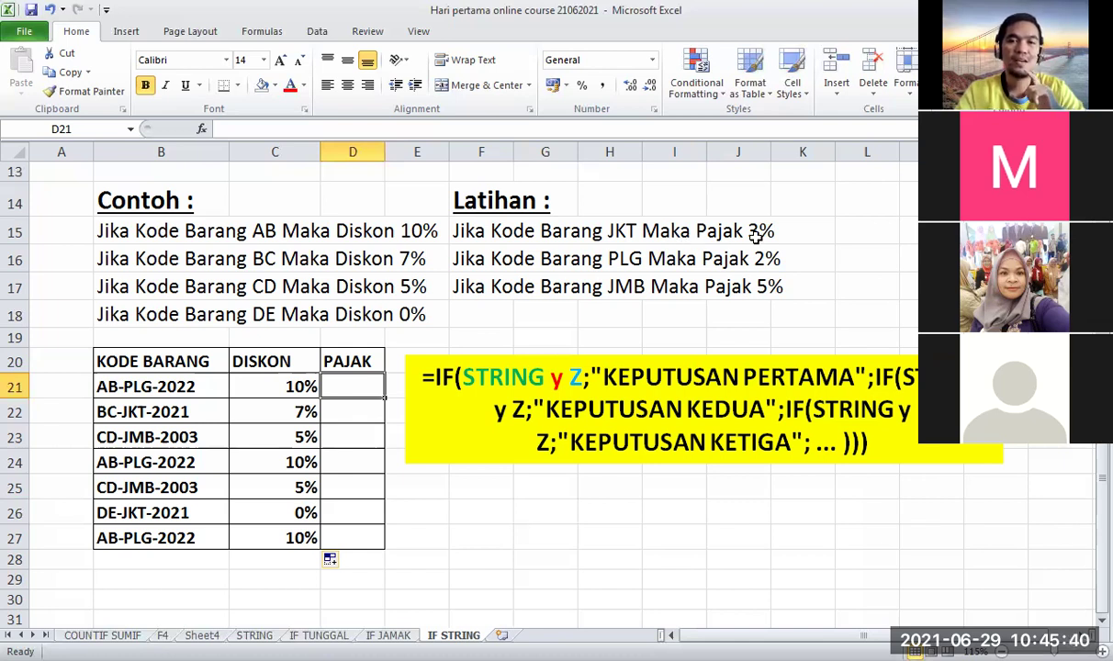
{"action": "left_click", "coordinate": [595, 310]}
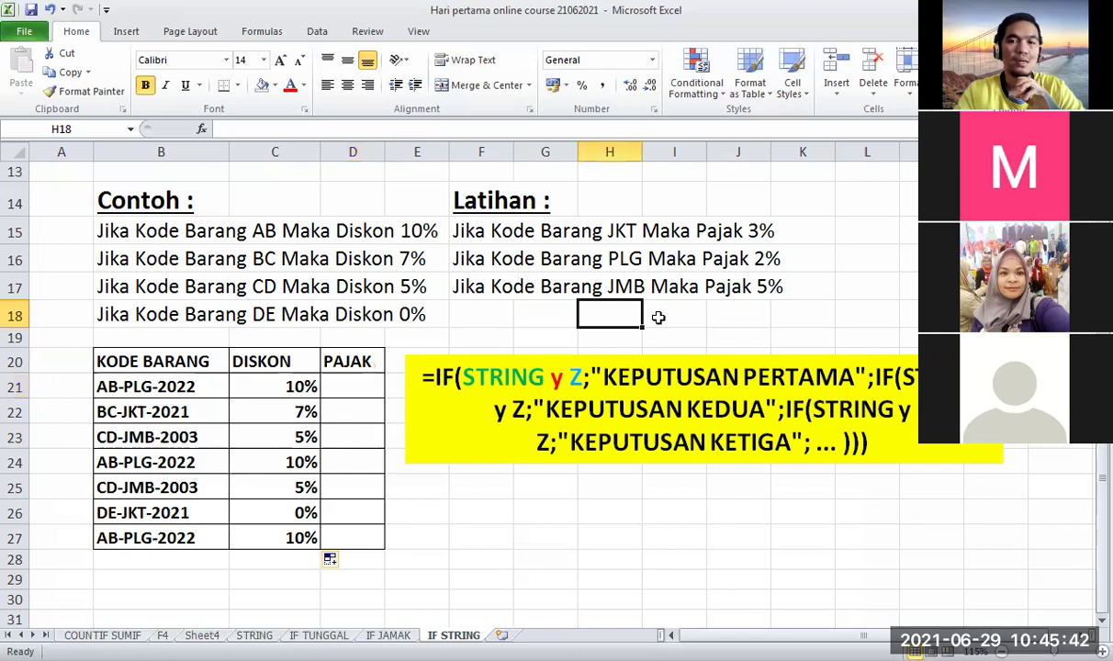
{"action": "left_click", "coordinate": [656, 316]}
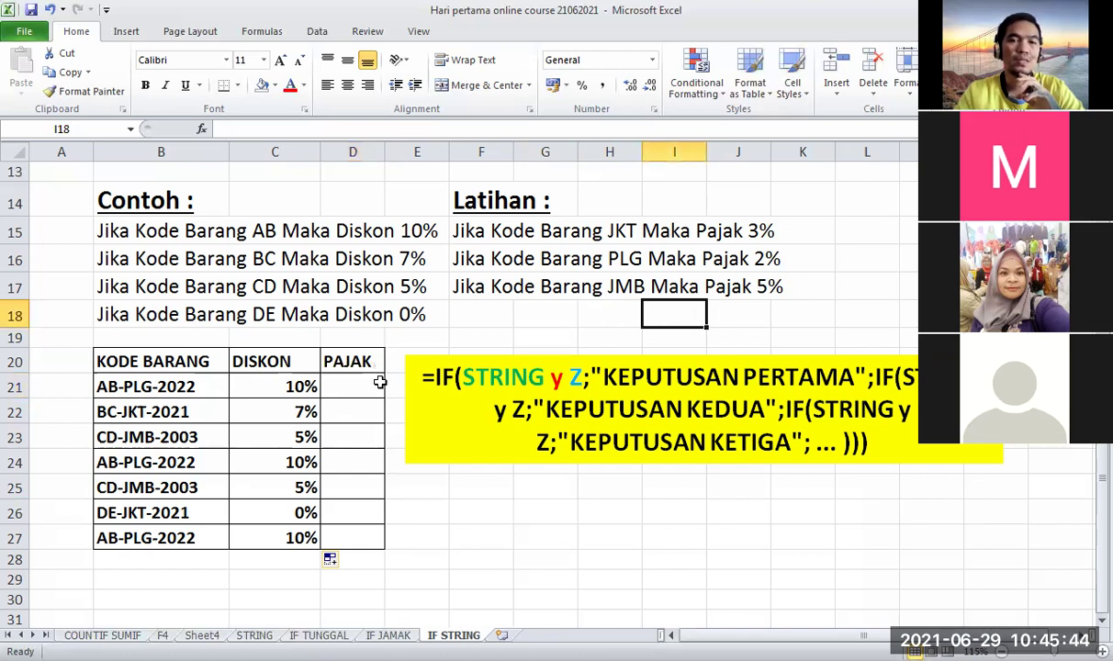
- Begin a formula with an equals sign in D21, the first empty cell of the PAJAK column
{"action": "left_click", "coordinate": [350, 384]}
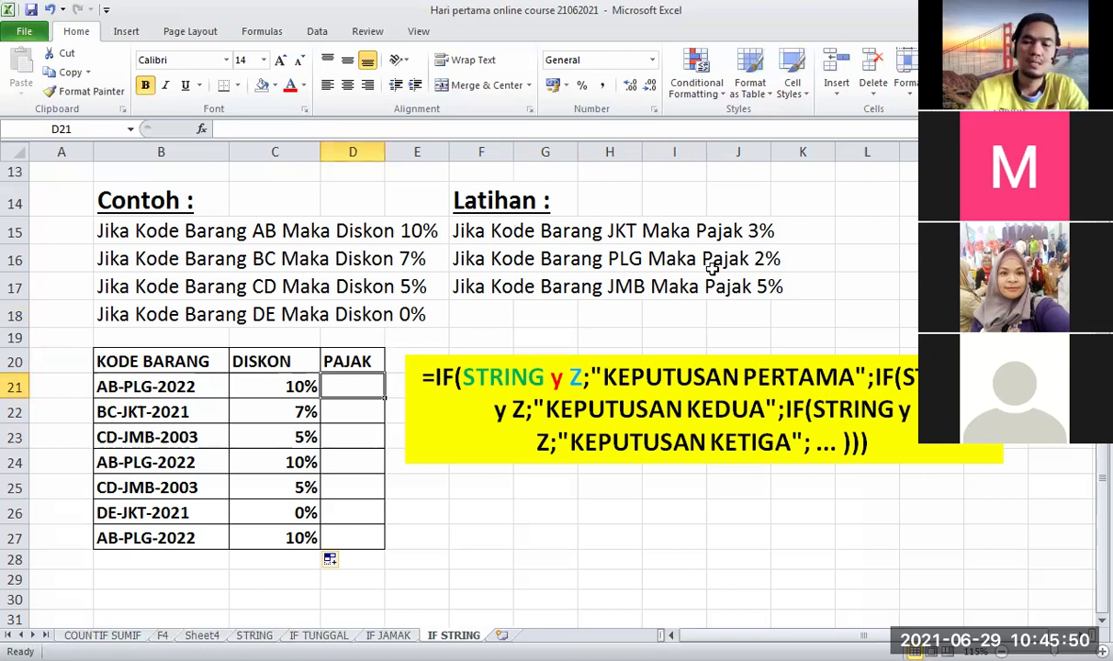
{"action": "type", "text": "="}
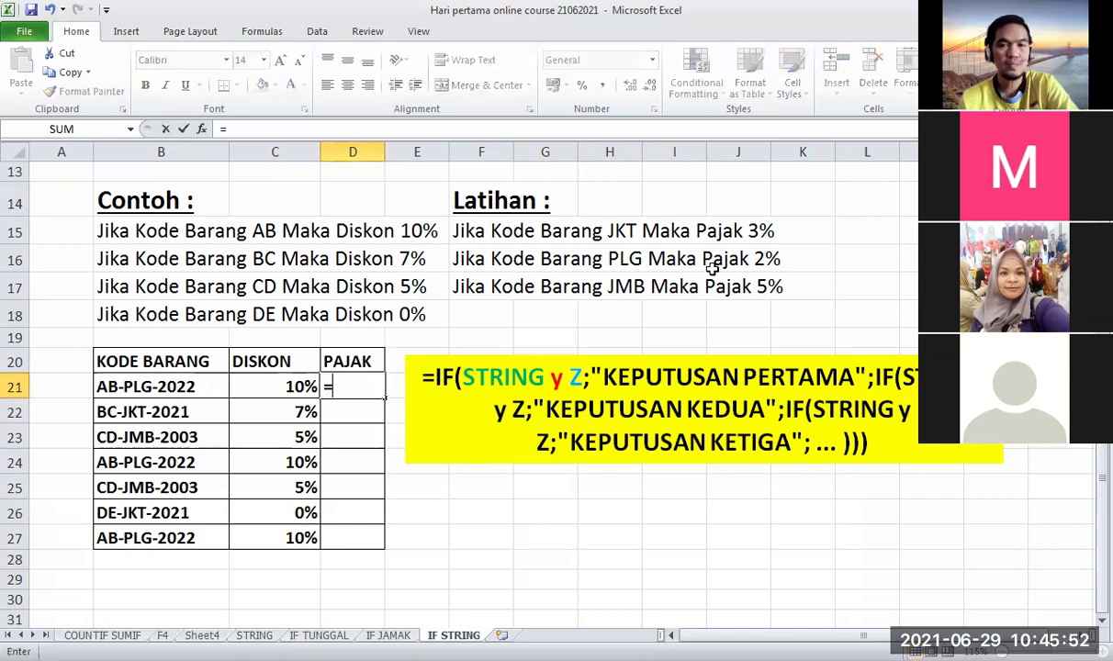
{"action": "left_click", "coordinate": [717, 358]}
{"action": "mouse_move", "coordinate": [717, 358]}
{"action": "left_mouse_down"}
{"action": "mouse_move", "coordinate": [800, 275]}
{"action": "mouse_move", "coordinate": [801, 287]}
{"action": "mouse_move", "coordinate": [301, 162]}
{"action": "mouse_move", "coordinate": [301, 269]}
{"action": "mouse_move", "coordinate": [504, 197]}
{"action": "mouse_move", "coordinate": [567, 241]}
{"action": "left_mouse_up"}
{"action": "scroll", "coordinate": [579, 218], "scroll_direction": "down", "scroll_amount": 2}
{"action": "scroll", "coordinate": [551, 216], "scroll_direction": "up", "scroll_amount": 2}
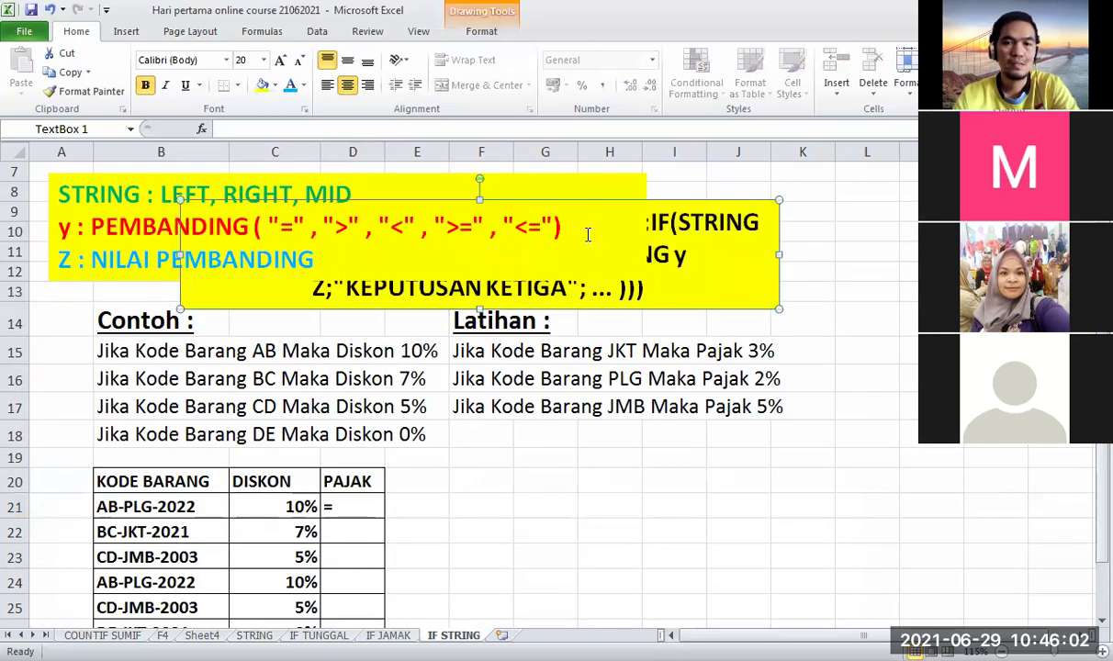
{"action": "key", "text": "ctrl+z"}
{"action": "scroll", "coordinate": [679, 273], "scroll_direction": "down", "scroll_amount": 2}
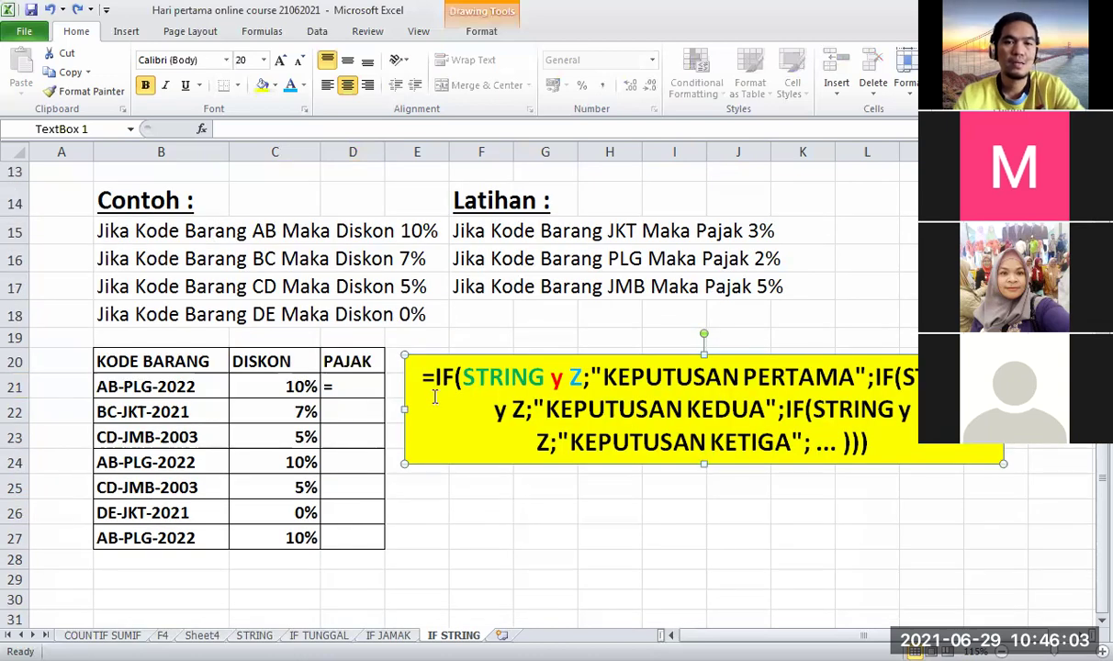
- Continue the D21 formula with an IF whose test extracts three characters of B21 from the fourth: IF(MID(B21;4;3)
{"action": "left_click", "coordinate": [356, 388]}
{"action": "key", "text": "F2"}
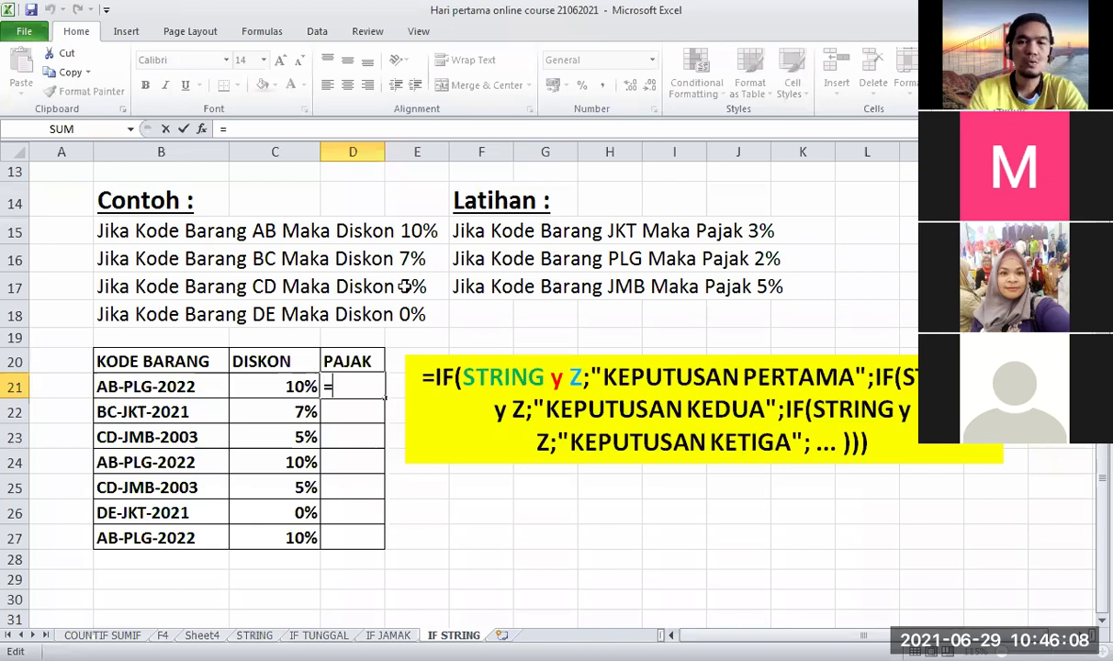
{"action": "type", "text": "IF("}
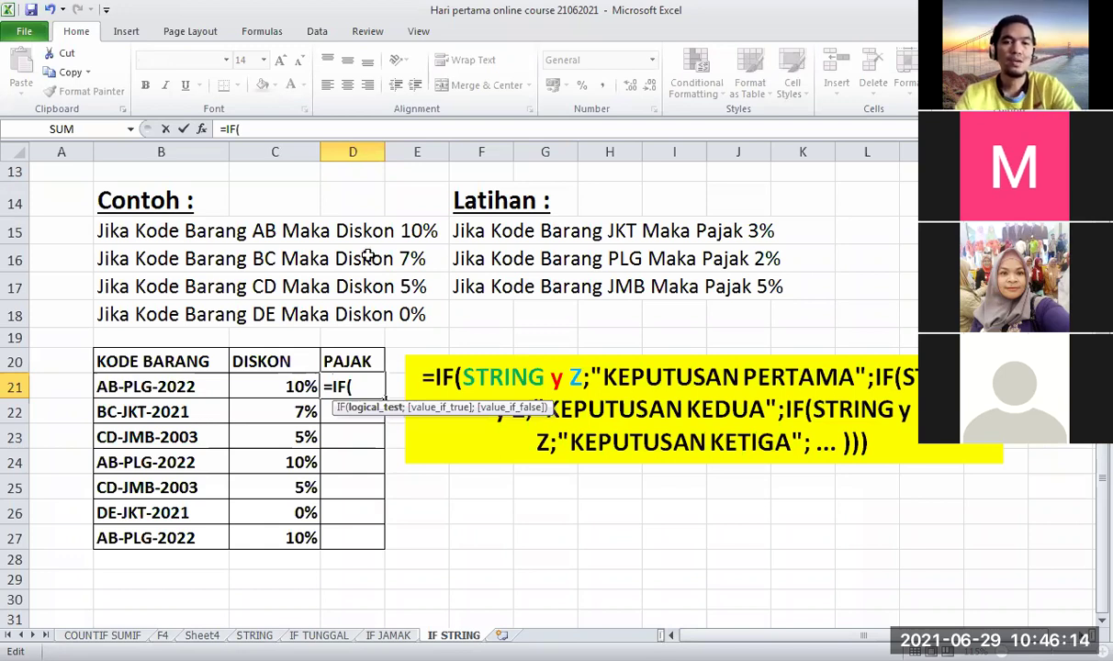
{"action": "type", "text": "MID("}
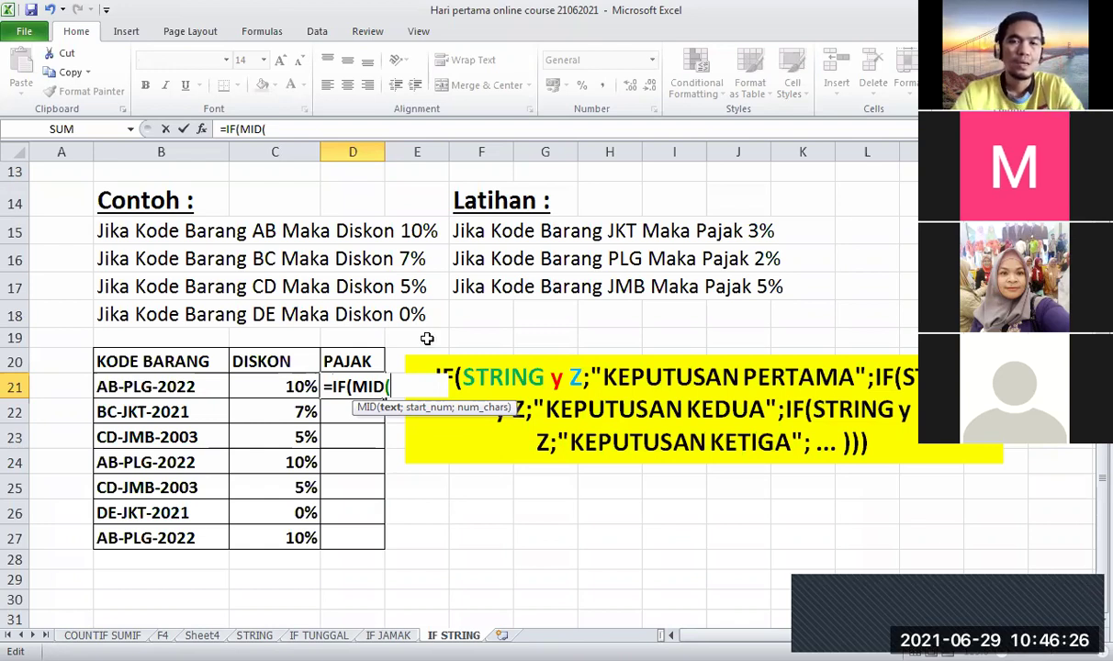
{"action": "left_click", "coordinate": [192, 387]}
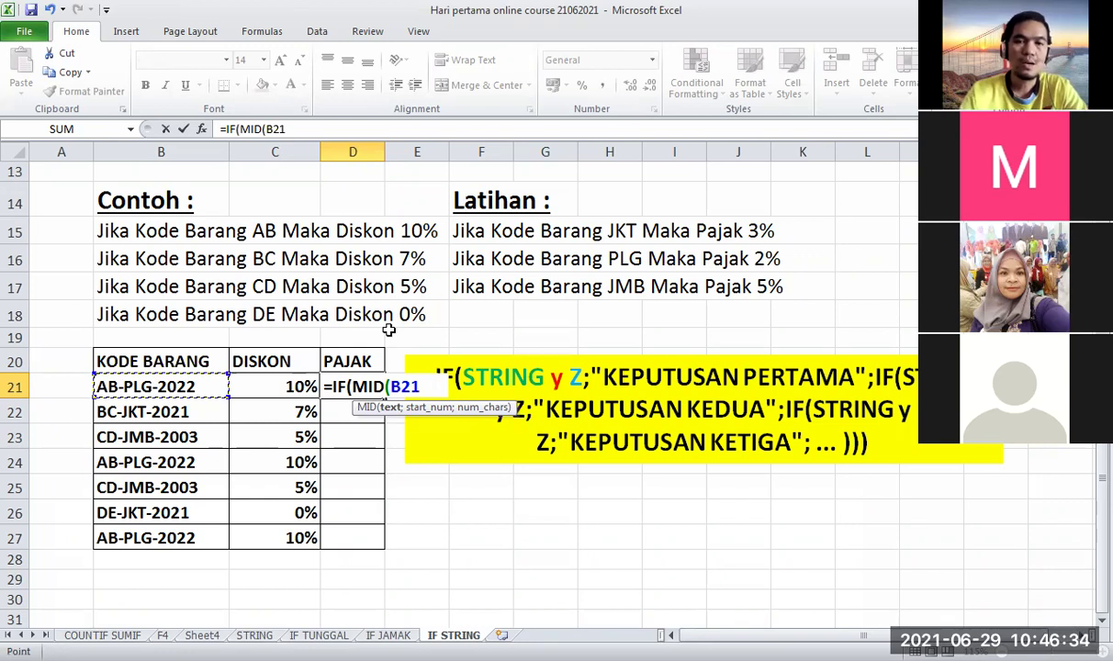
{"action": "type", "text": ";"}
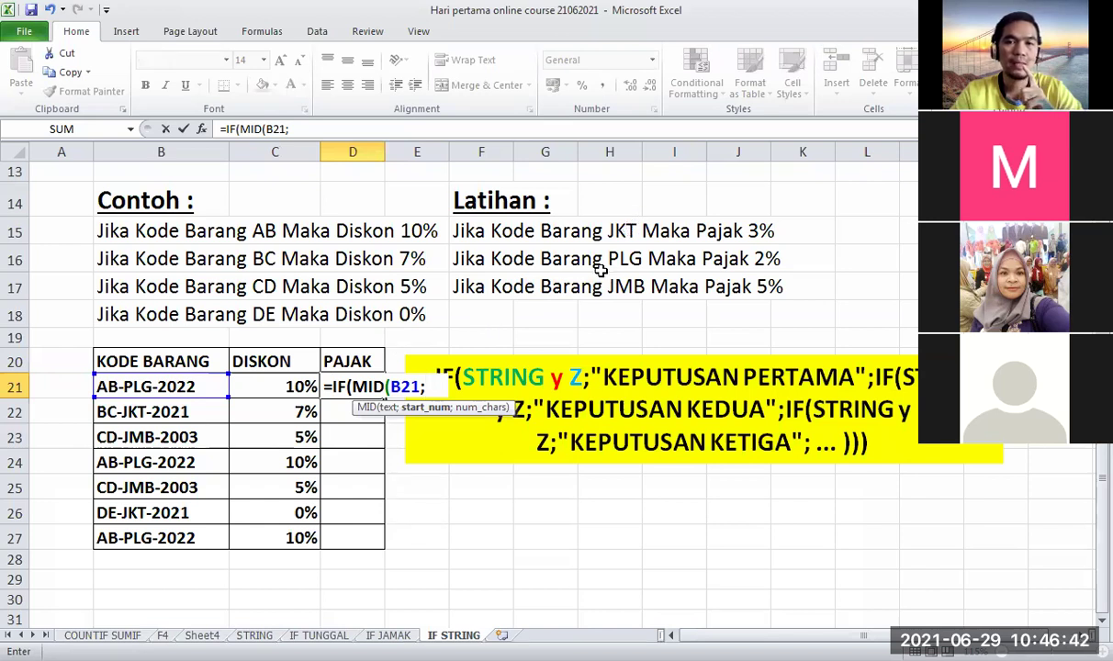
{"action": "left_click", "coordinate": [115, 397]}
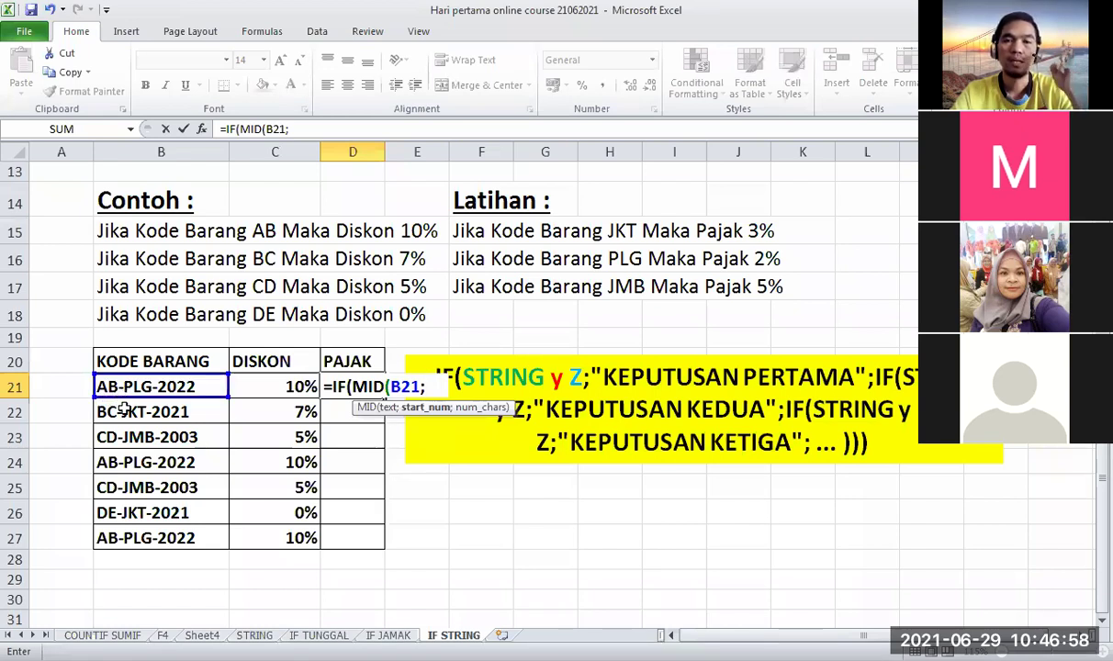
{"action": "left_click", "coordinate": [130, 400]}
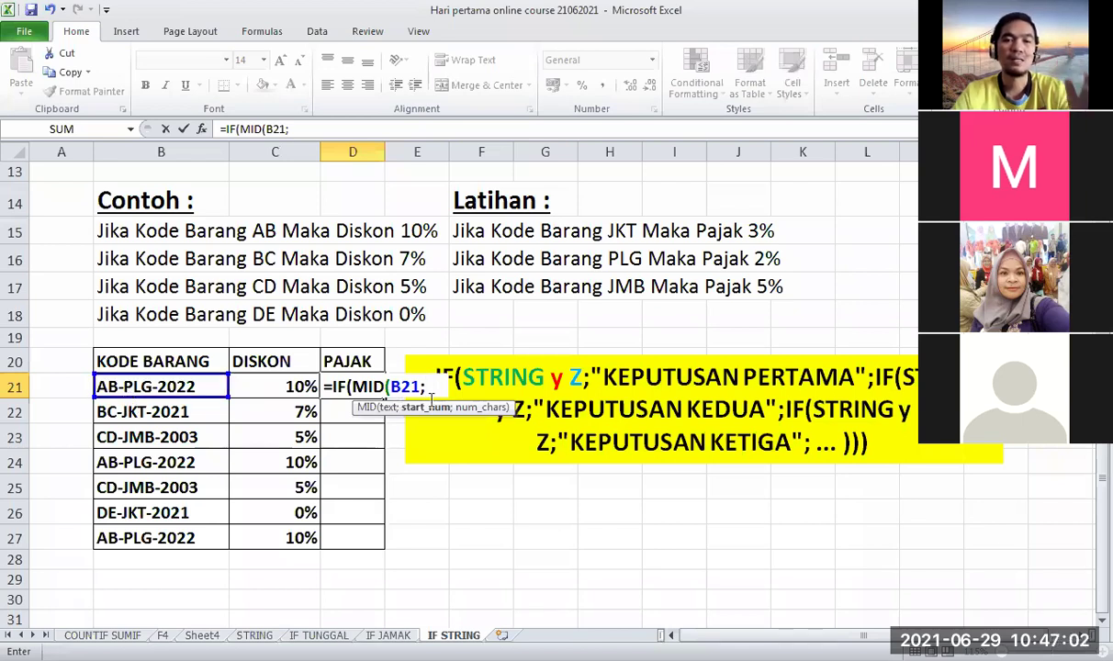
{"action": "type", "text": "4"}
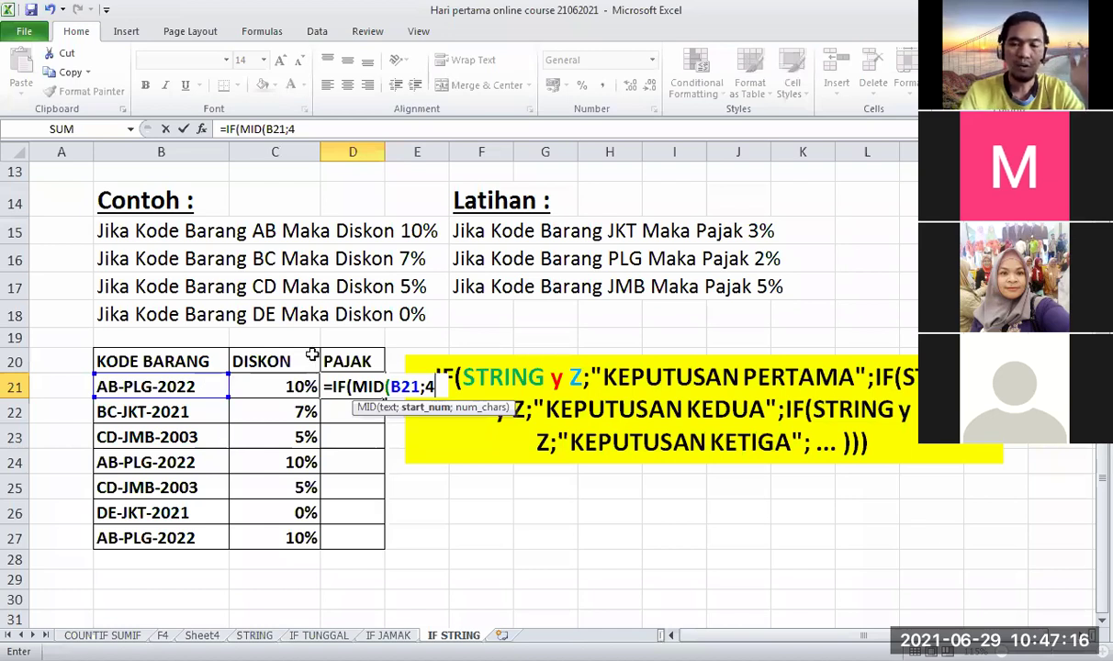
{"action": "type", "text": ";"}
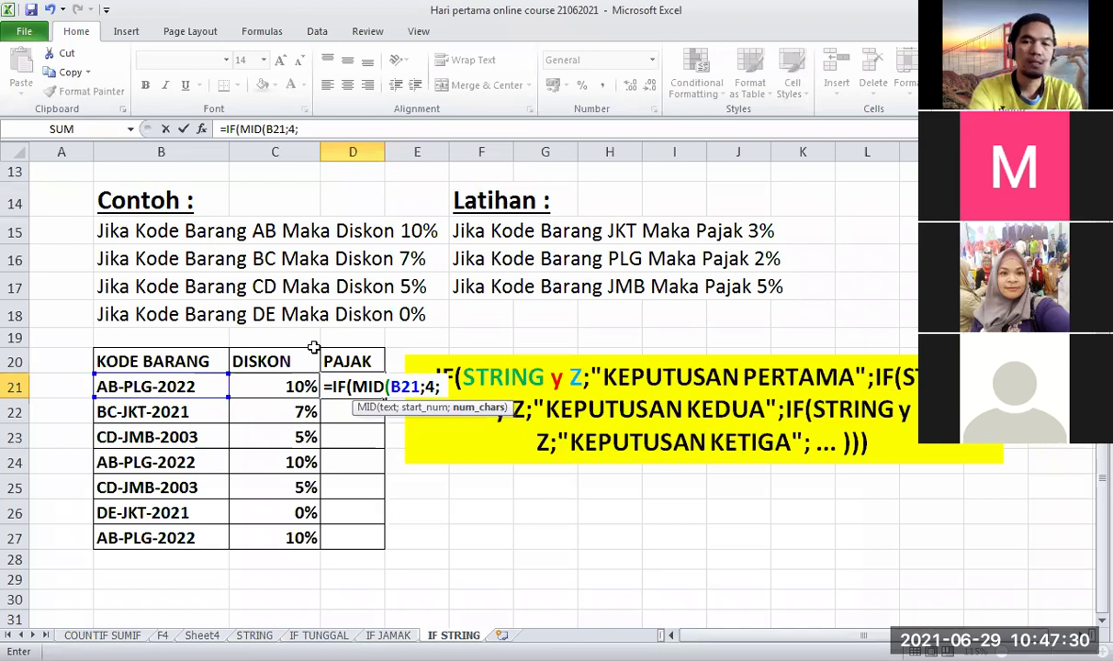
{"action": "type", "text": "3"}
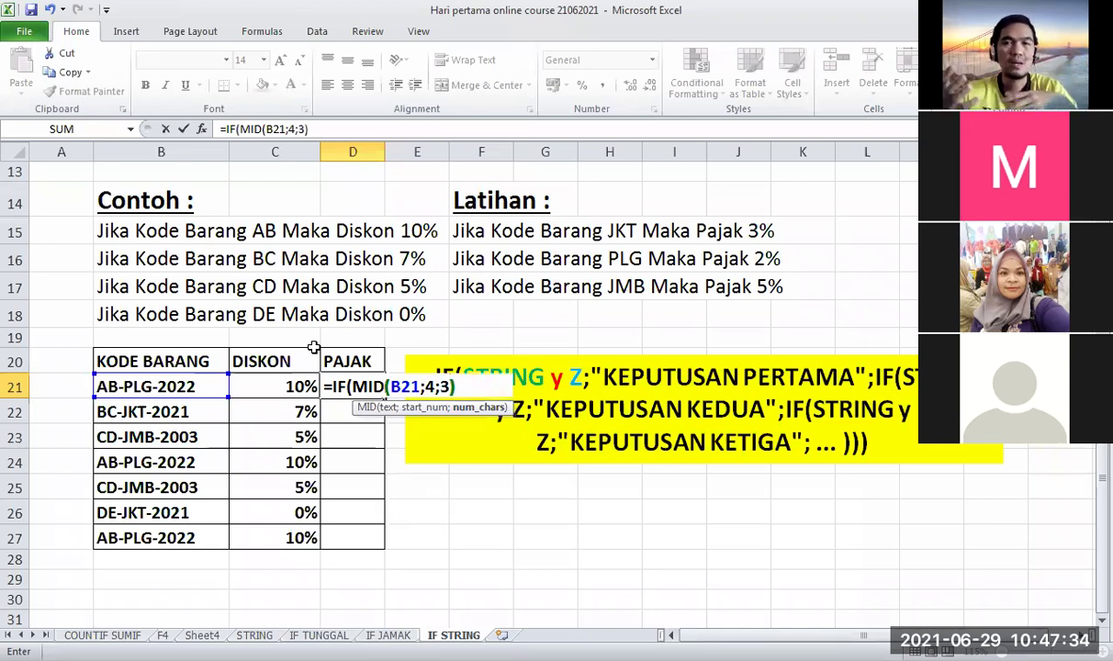
{"action": "type", "text": ")"}
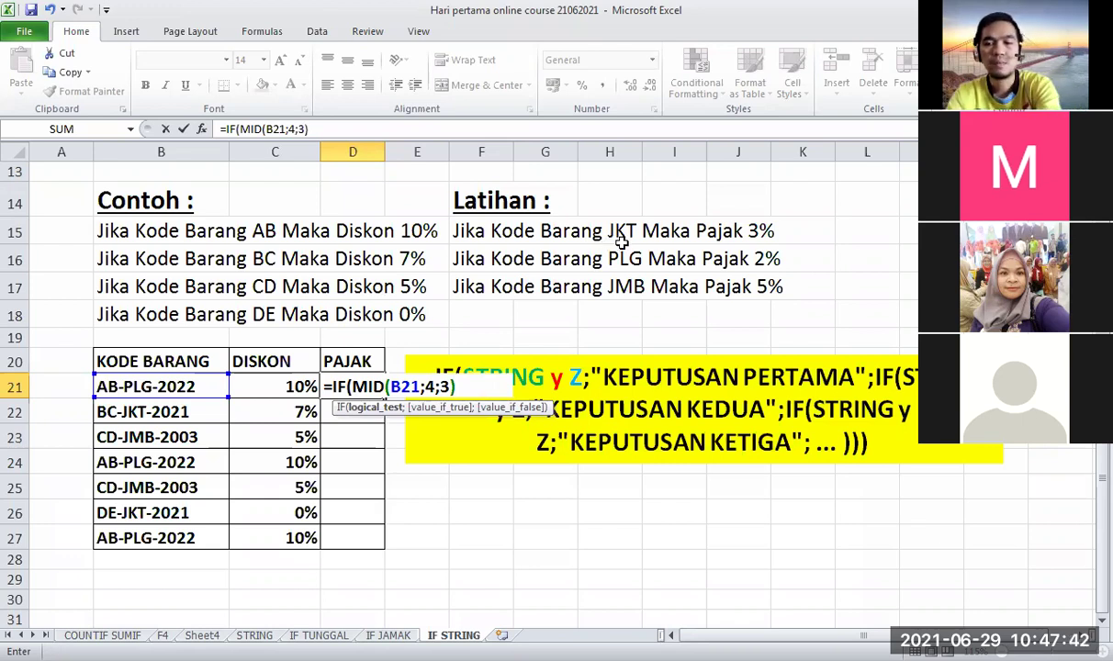
- Complete the first condition in D21 by comparing the extracted text with "JKT" and returning 3% when it matches
{"action": "type", "text": "="}
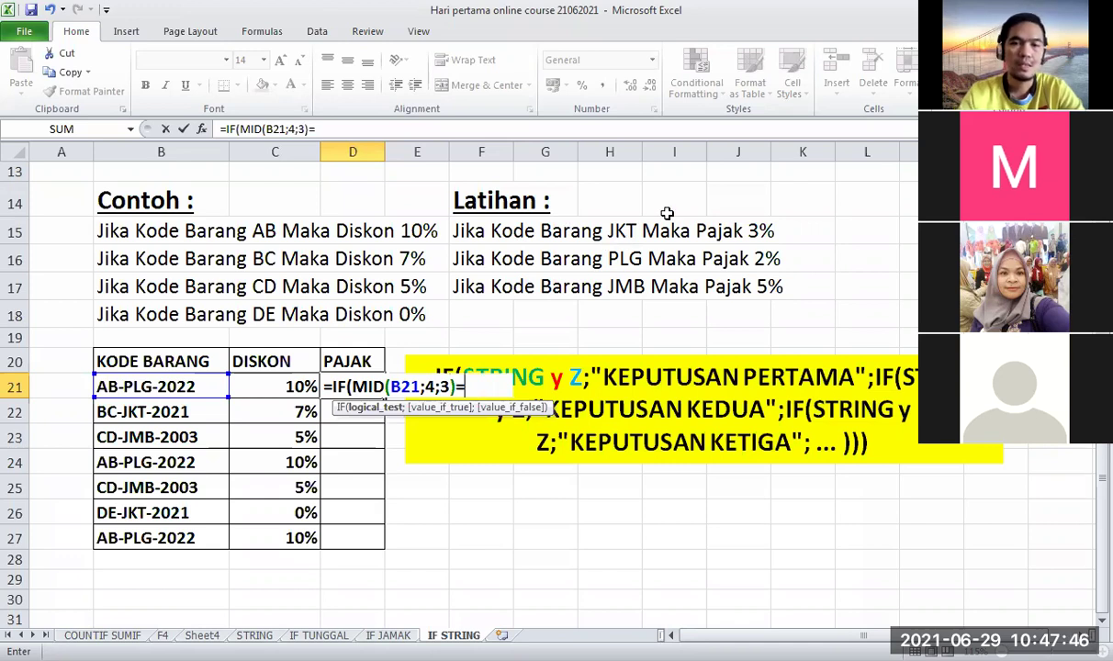
{"action": "type", "text": "\"JKT\""}
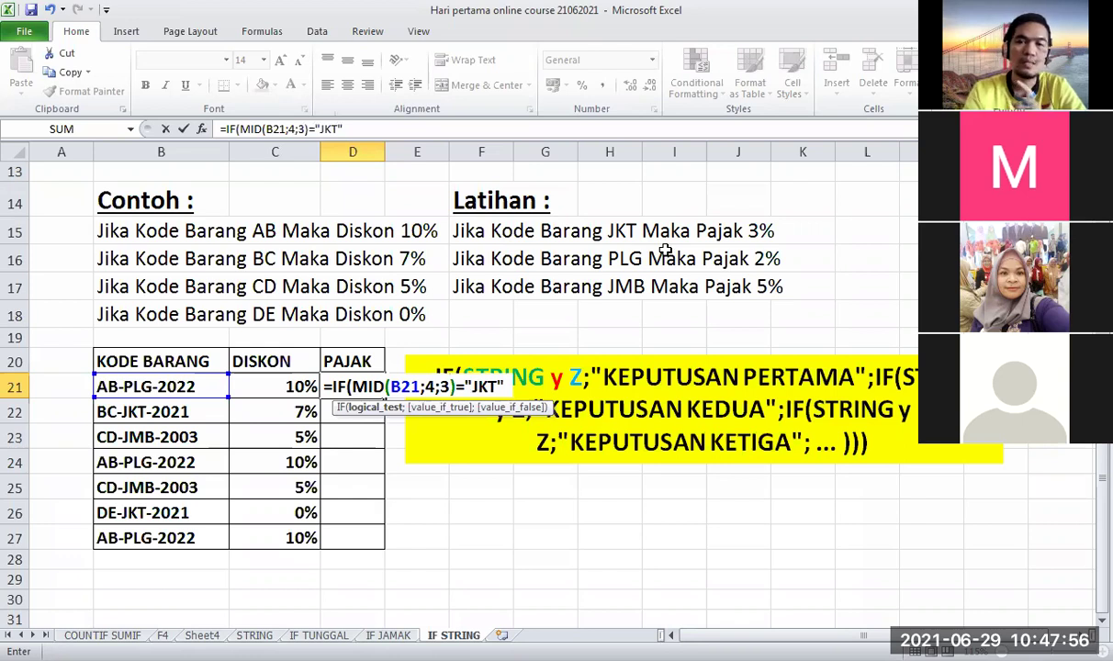
{"action": "type", "text": ";"}
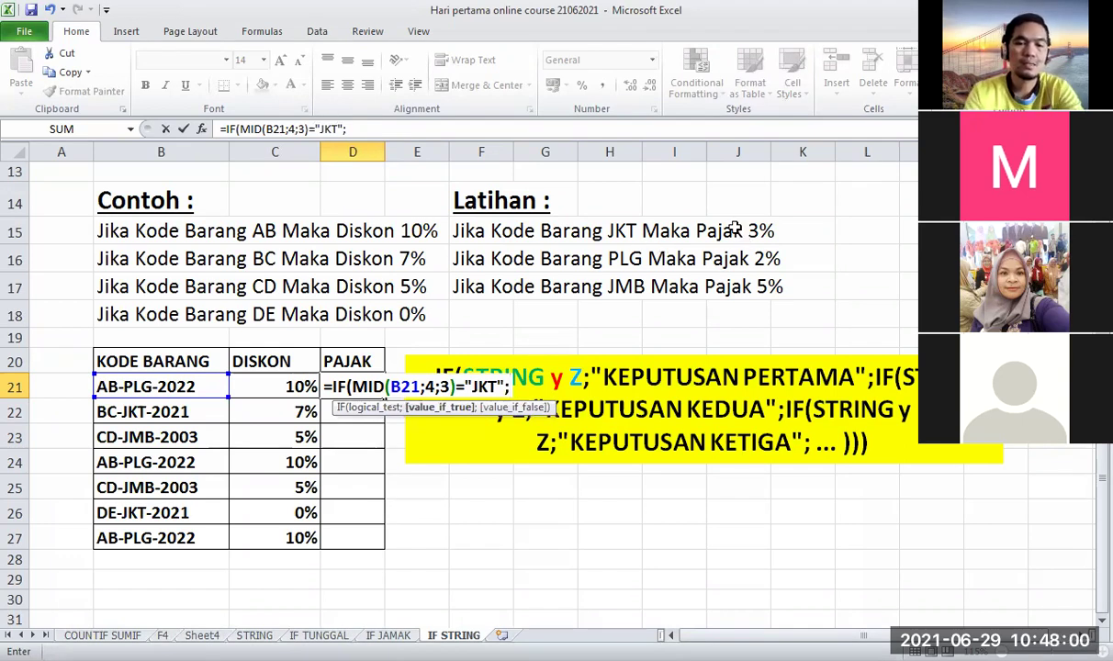
{"action": "type", "text": "3%"}
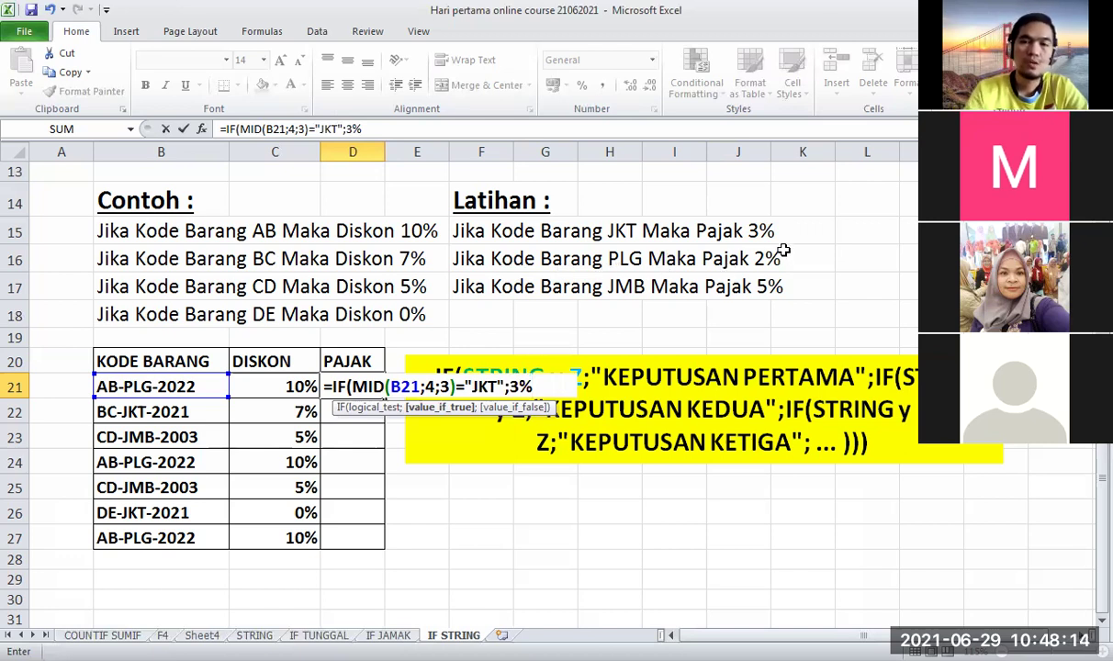
- Nest a second IF in the D21 formula whose test extracts three characters from the fourth: IF(MID(B21;4;3)
{"action": "type", "text": ";"}
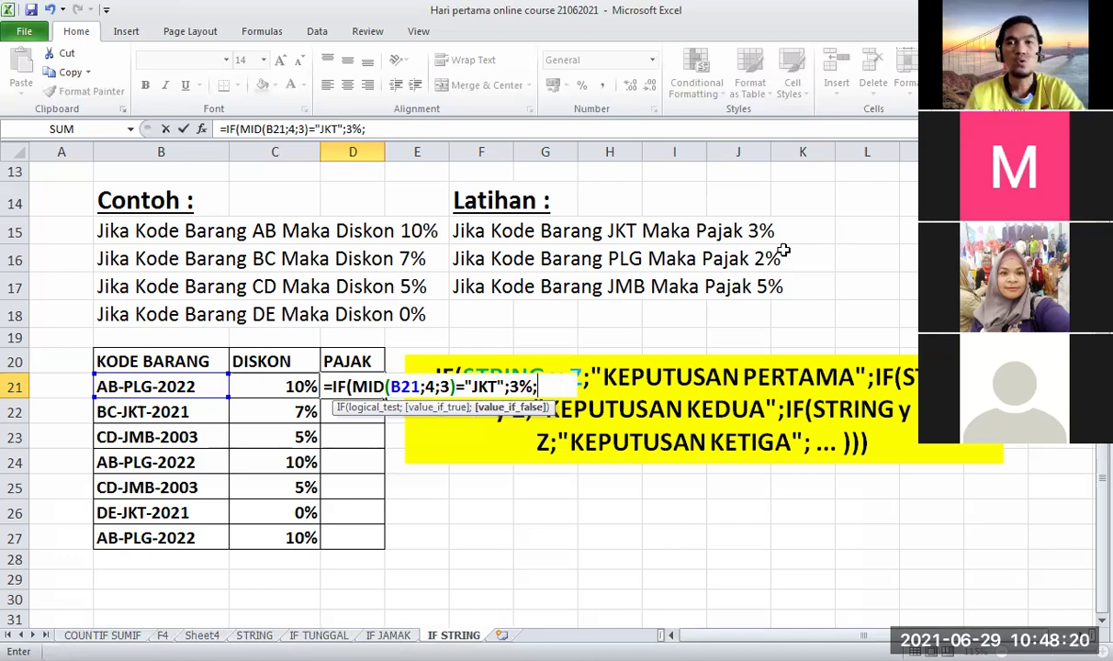
{"action": "type", "text": "IF("}
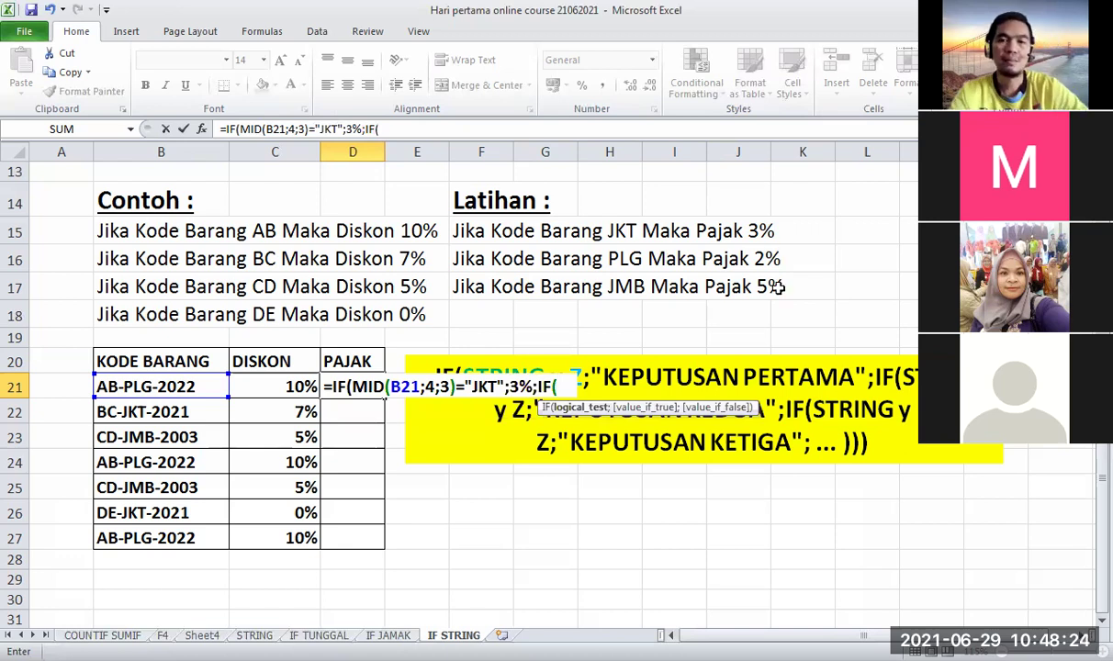
{"action": "type", "text": "MID("}
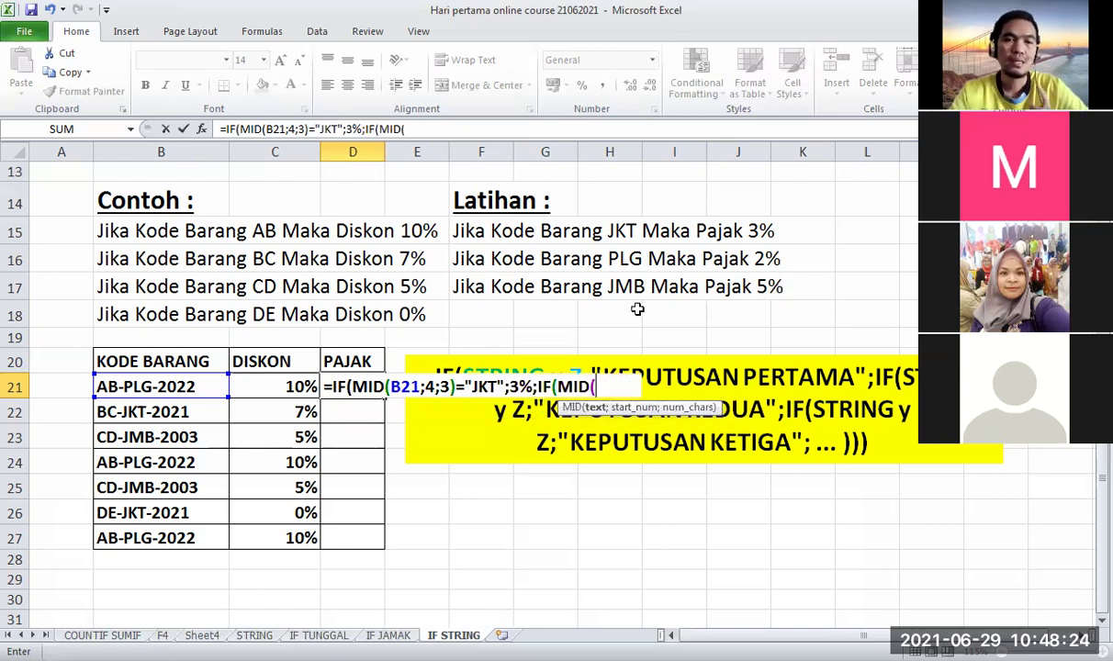
{"action": "left_click", "coordinate": [220, 387]}
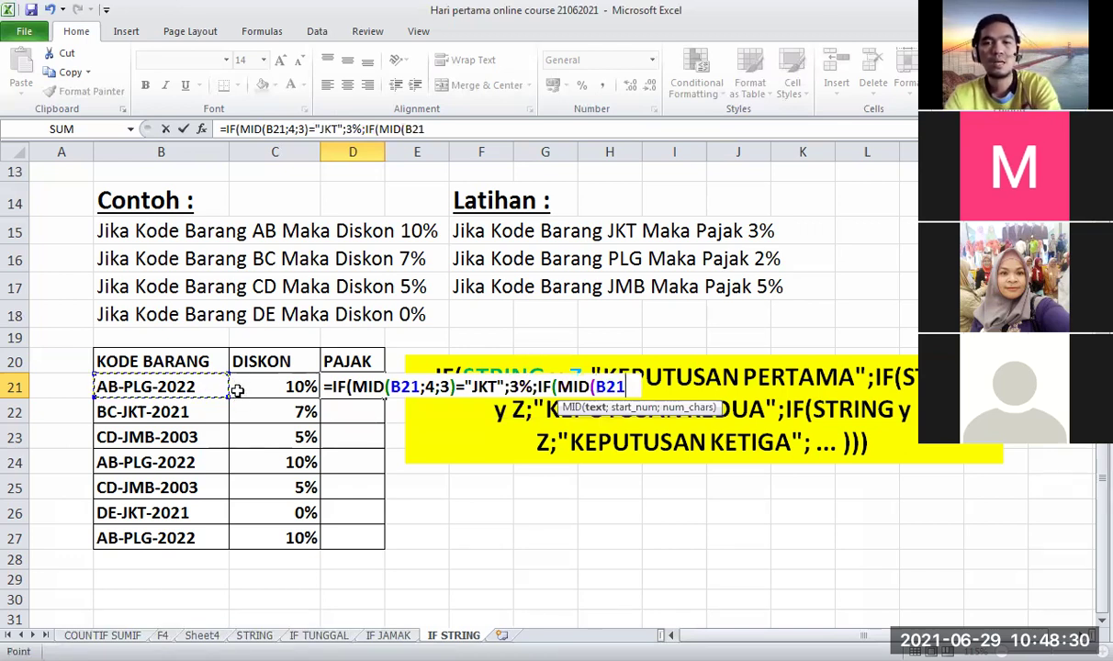
{"action": "type", "text": ";"}
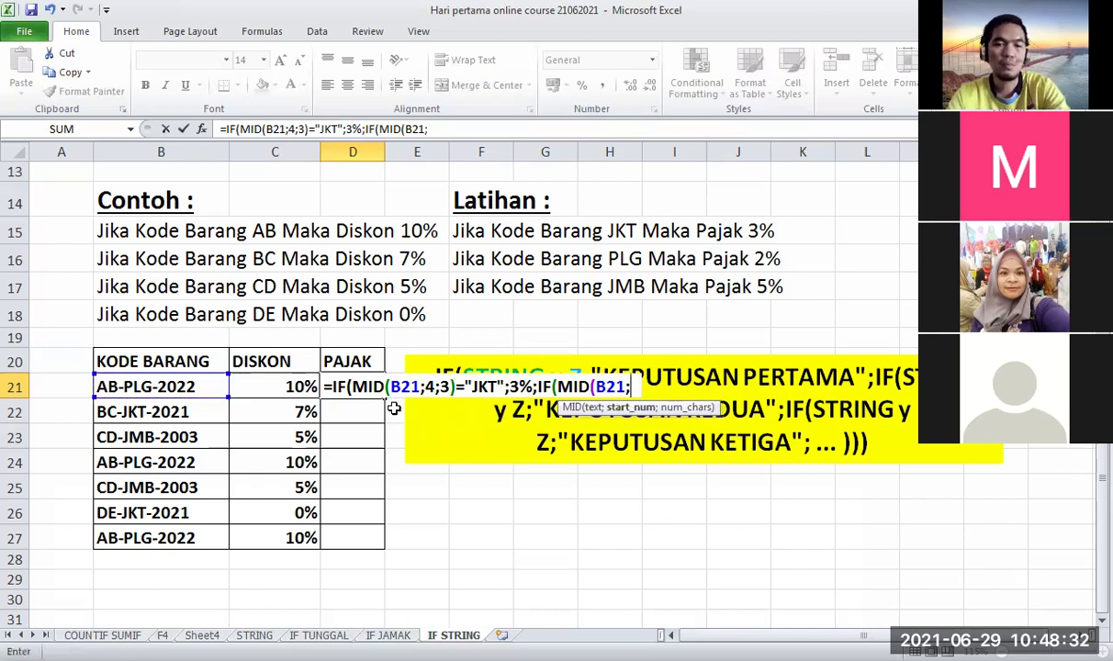
{"action": "type", "text": "4"}
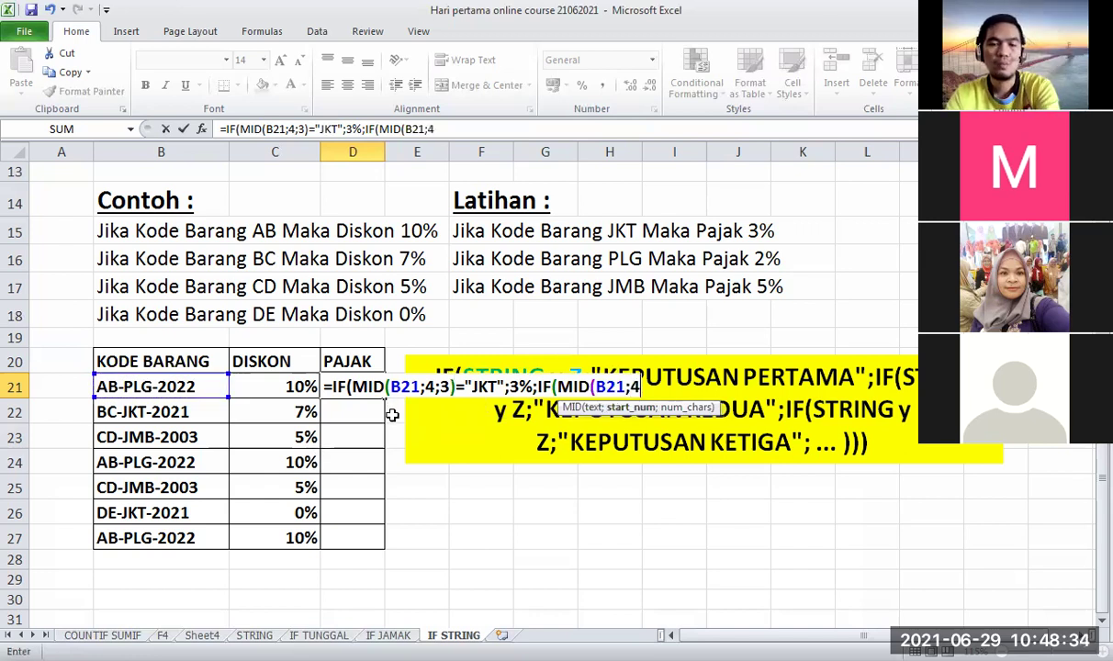
{"action": "type", "text": ";3"}
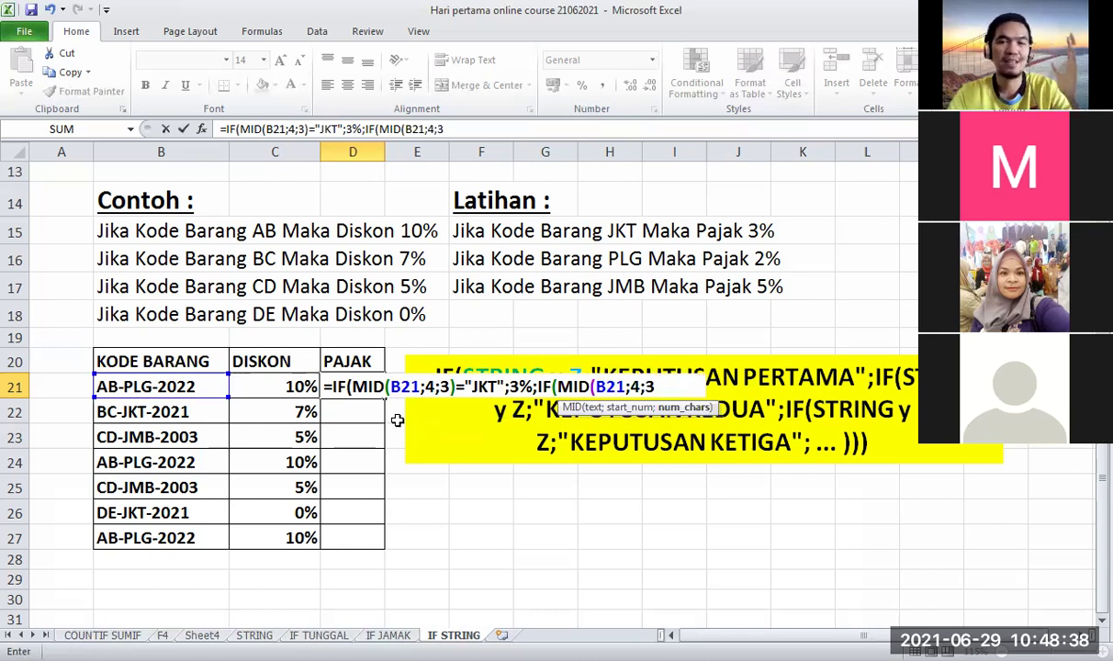
{"action": "type", "text": ")"}
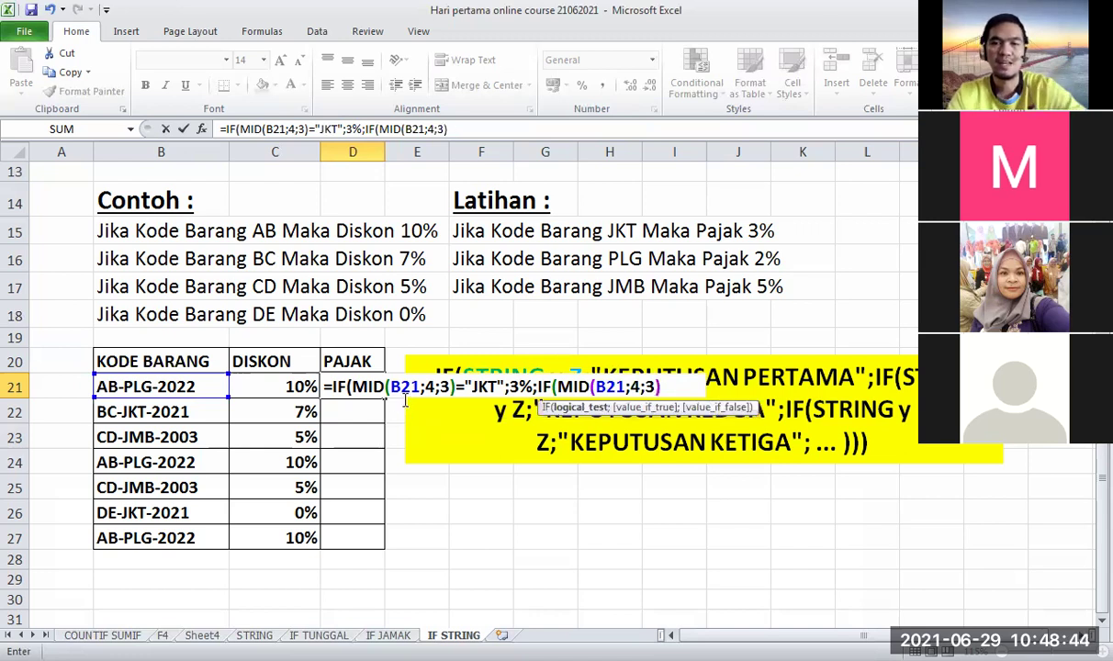
- Complete the second condition in D21 by comparing the extracted text with "PLG" and returning 2% when it matches
{"action": "type", "text": "="}
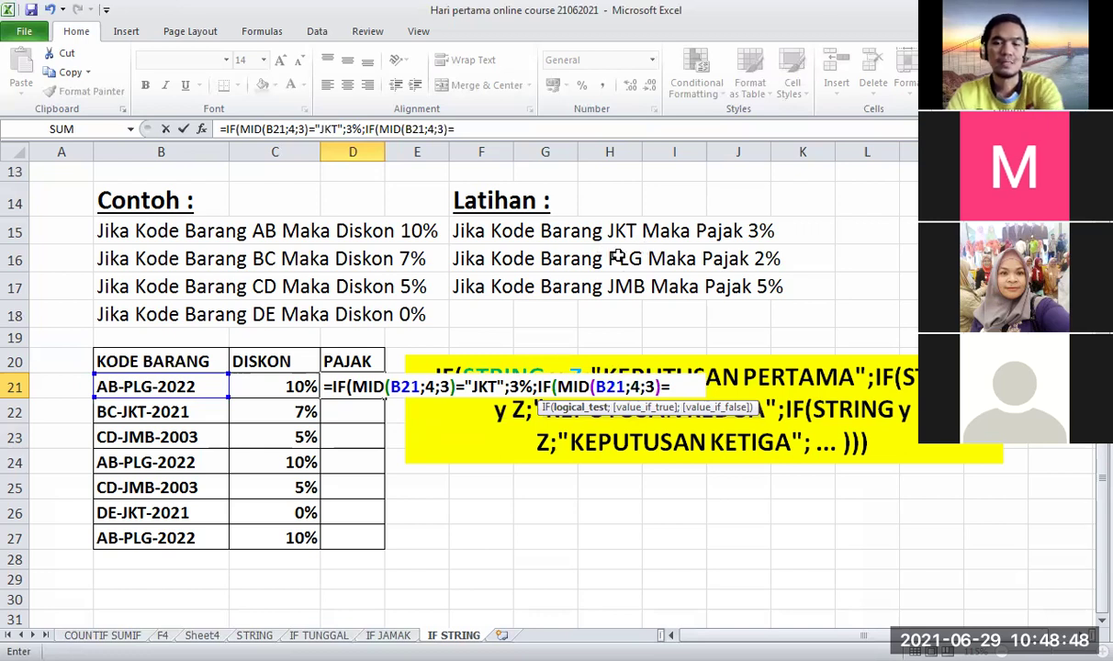
{"action": "type", "text": "\""}
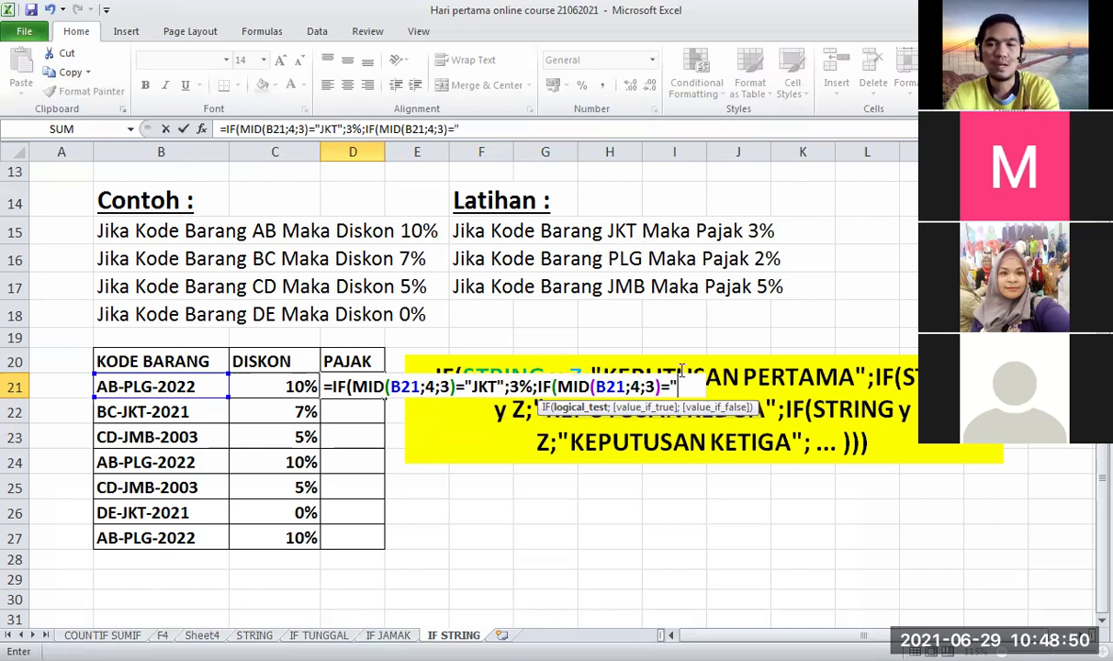
{"action": "type", "text": "P"}
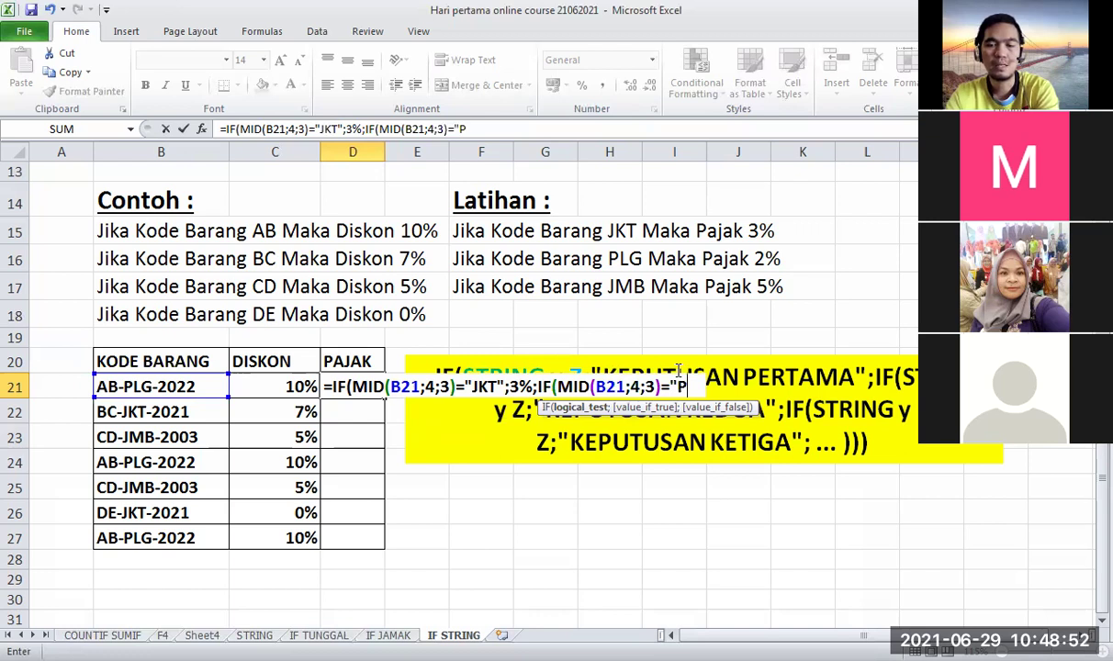
{"action": "type", "text": "LG\""}
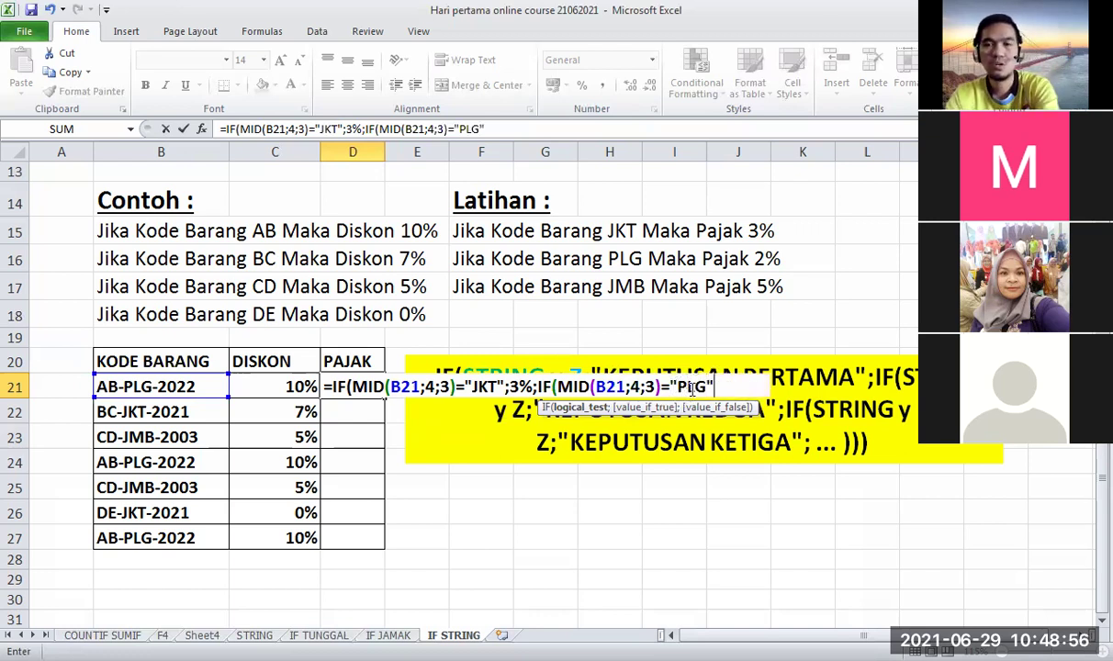
{"action": "type", "text": ";"}
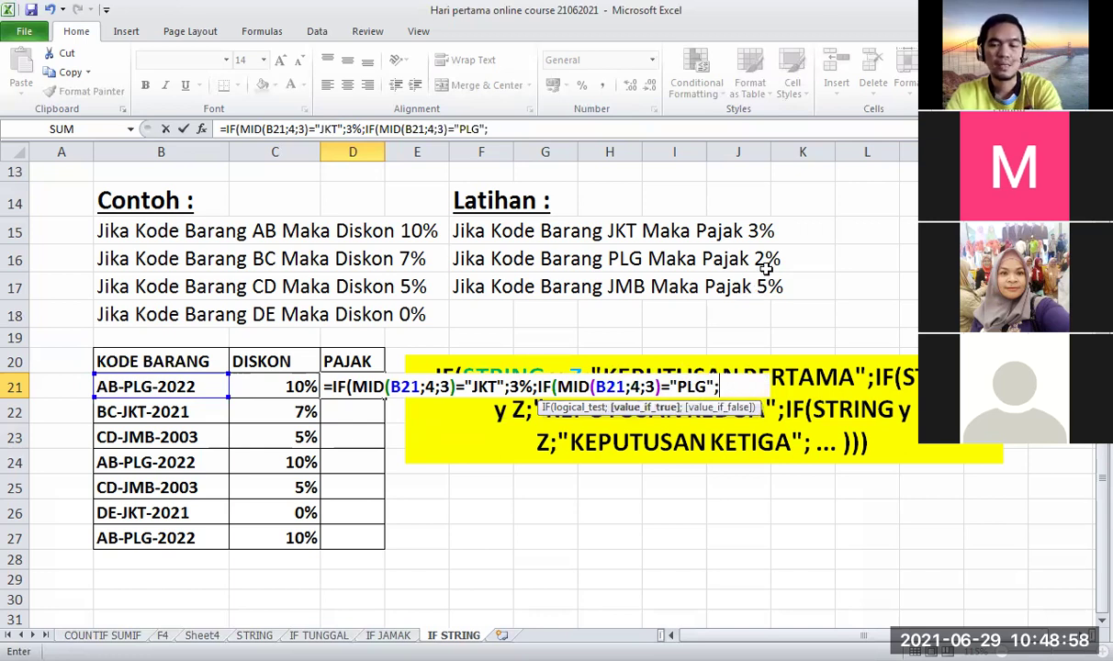
{"action": "type", "text": "2%"}
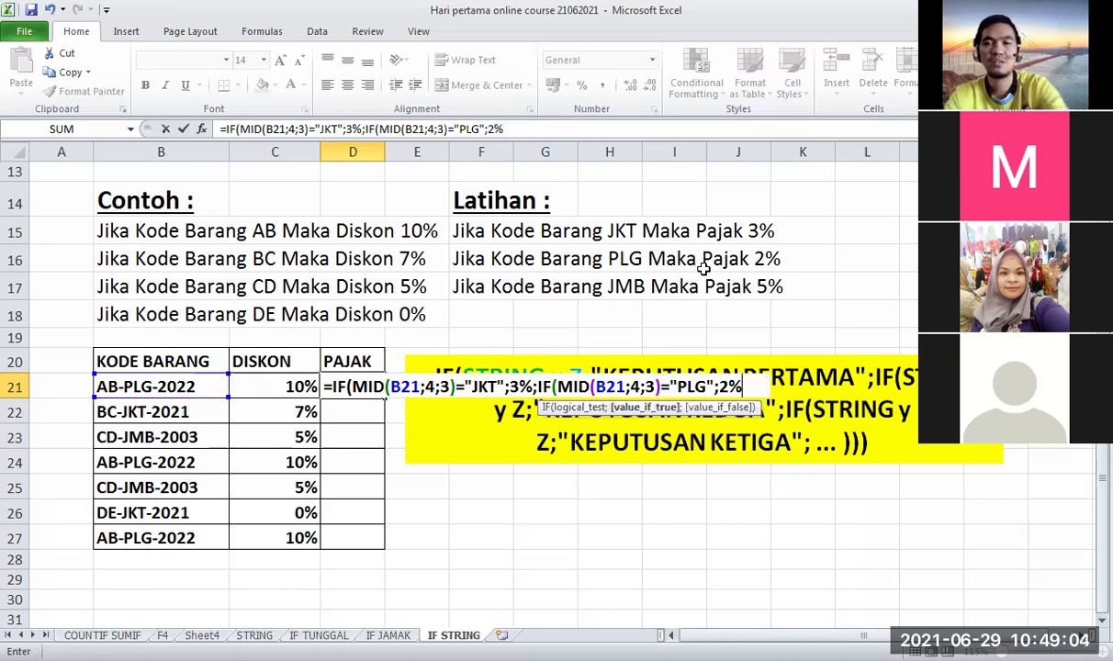
- Nest a third IF after the PLG result in D21, again testing IF(MID(B21;4;3)
{"action": "type", "text": ";"}
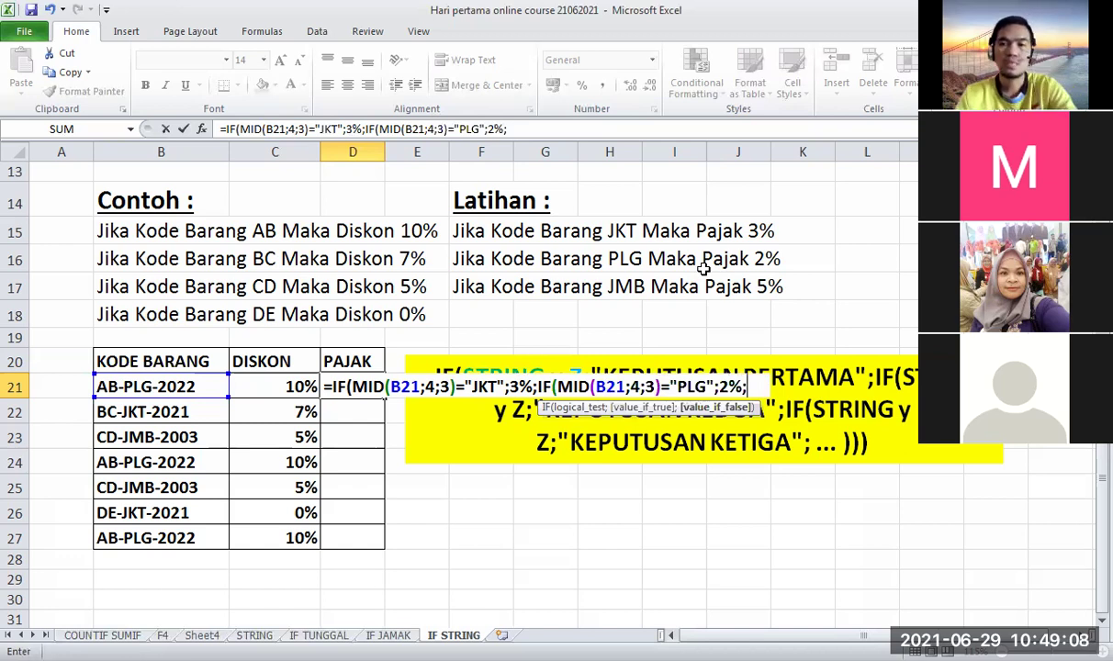
{"action": "type", "text": "IF("}
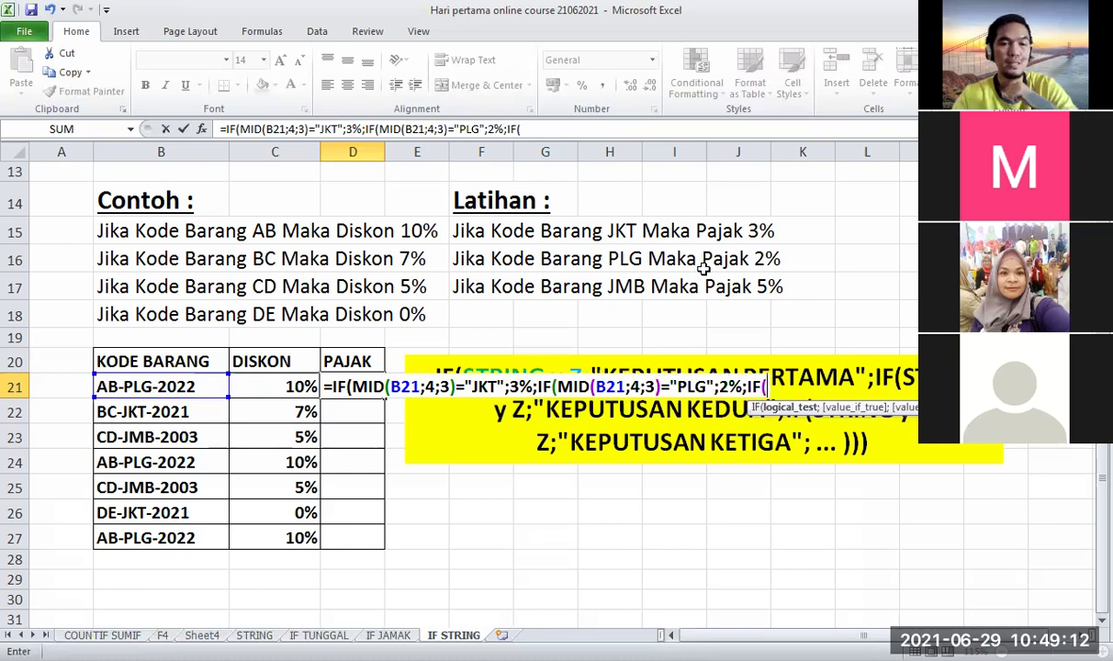
{"action": "type", "text": "MID("}
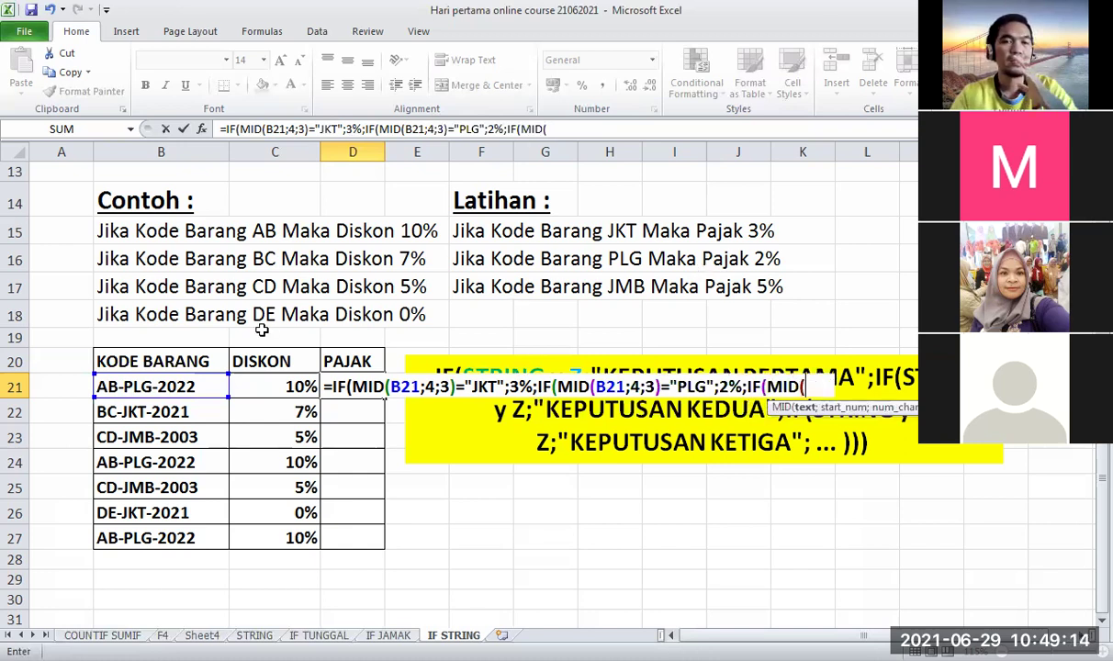
{"action": "left_click", "coordinate": [189, 388]}
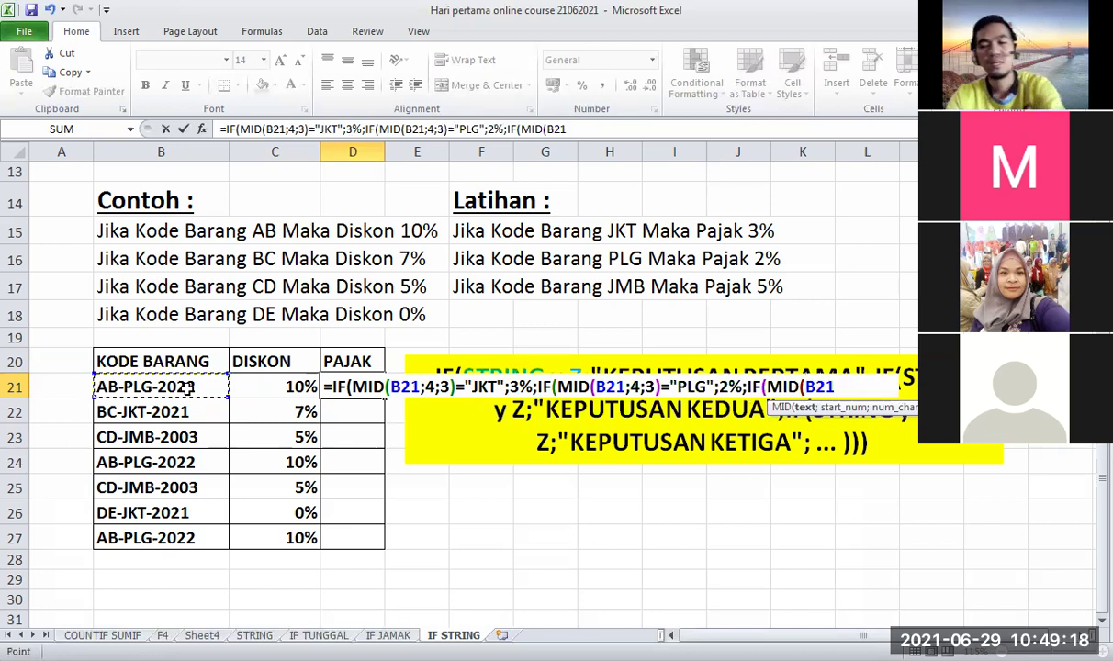
{"action": "type", "text": ";"}
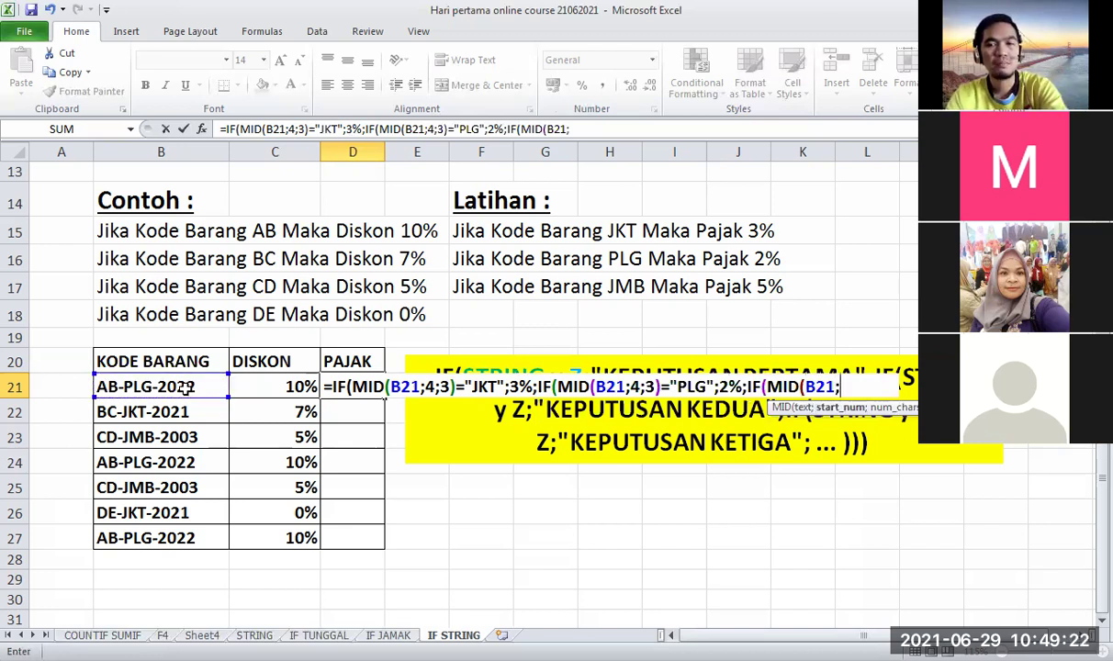
{"action": "type", "text": "4"}
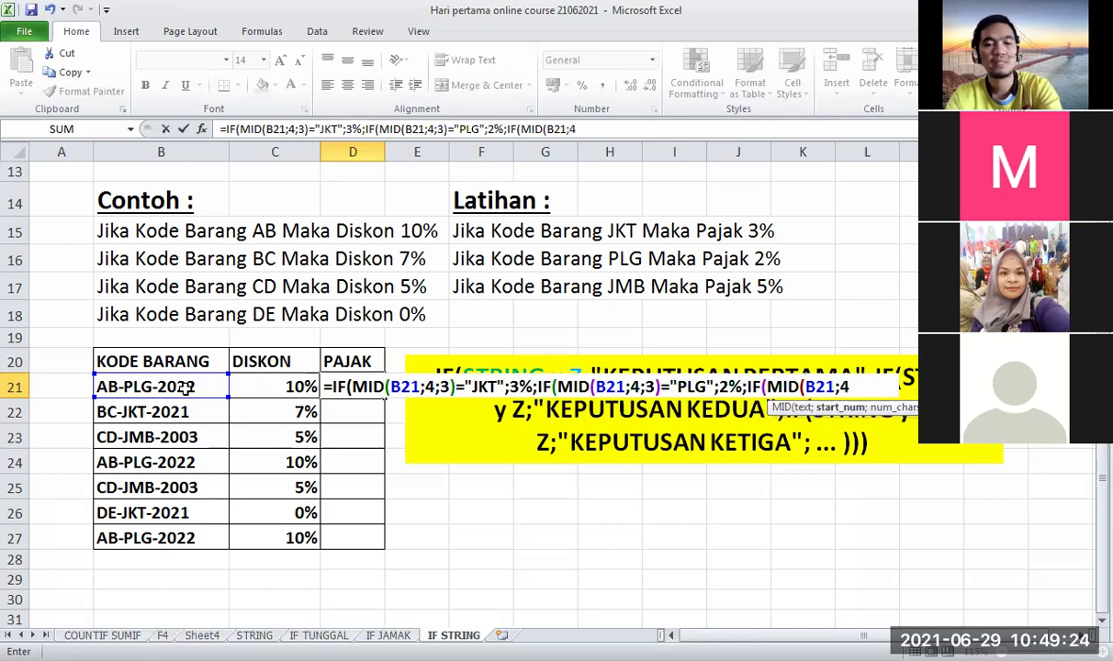
{"action": "type", "text": ";3"}
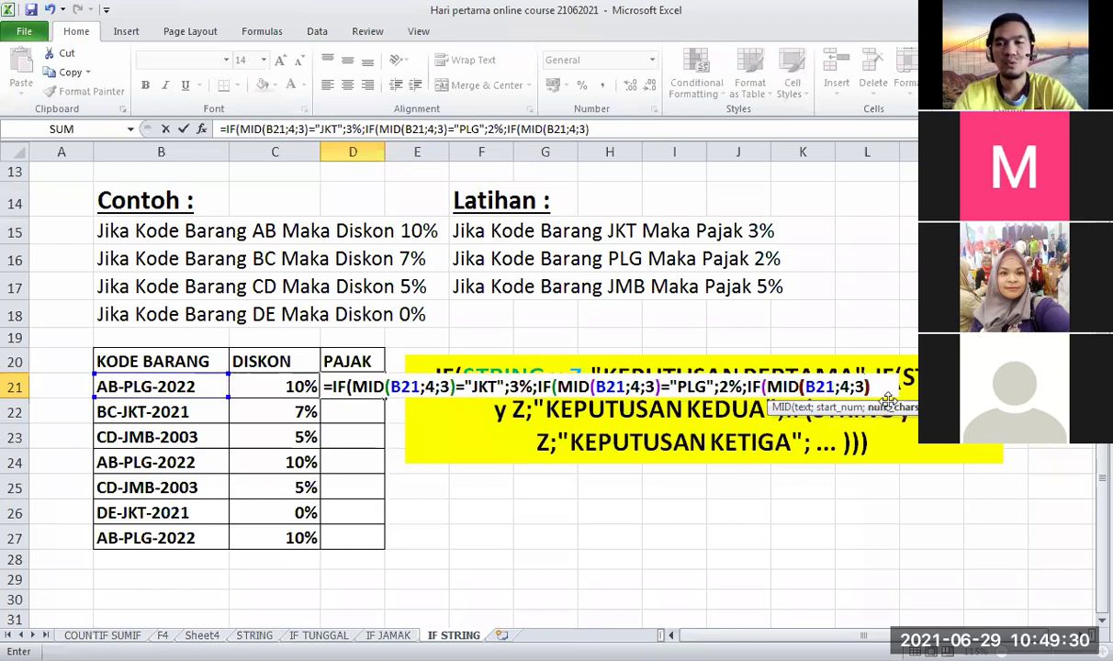
{"action": "type", "text": ")"}
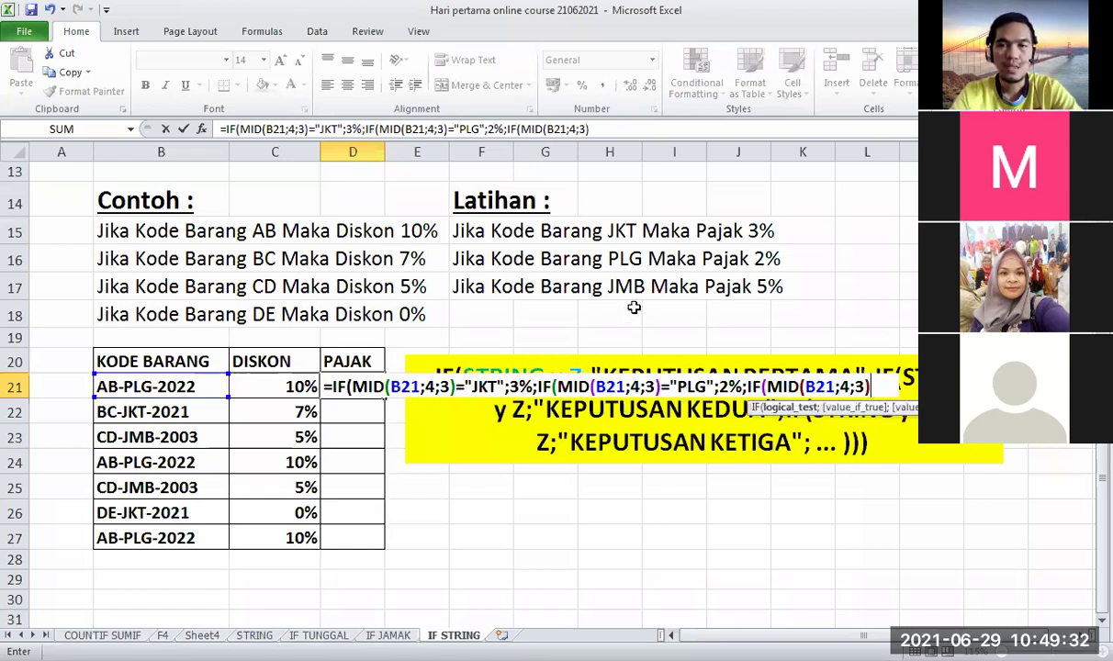
- Compare the third extraction with "JMB" returning 5%, close all three IF functions and enter the D21 formula
{"action": "type", "text": "=\"JMB"}
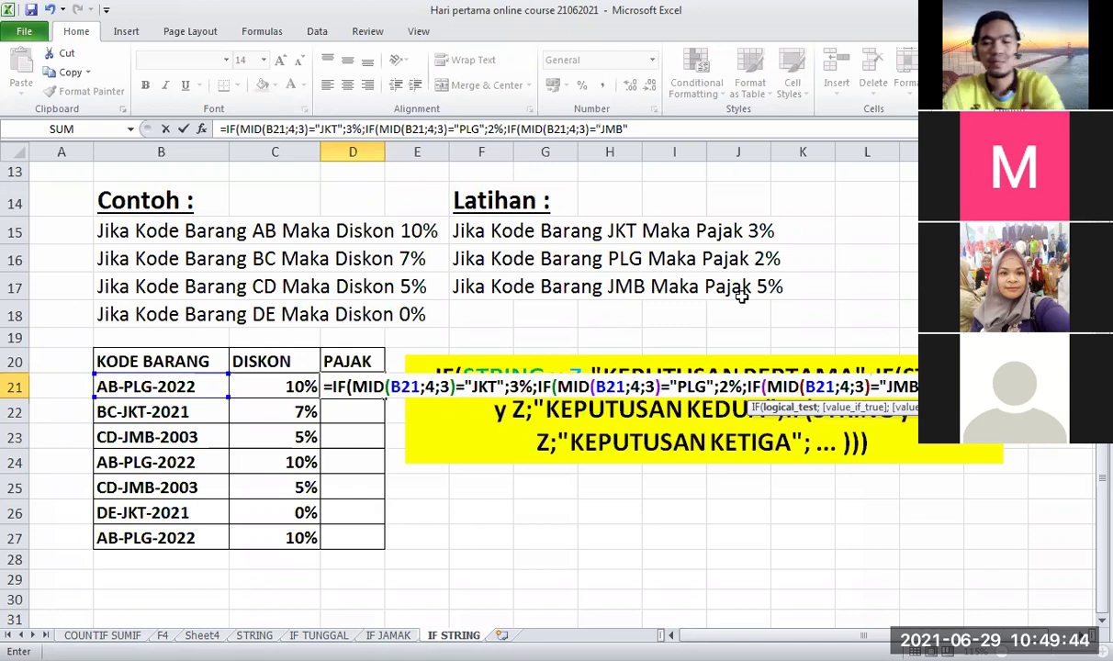
{"action": "type", "text": ";5%"}
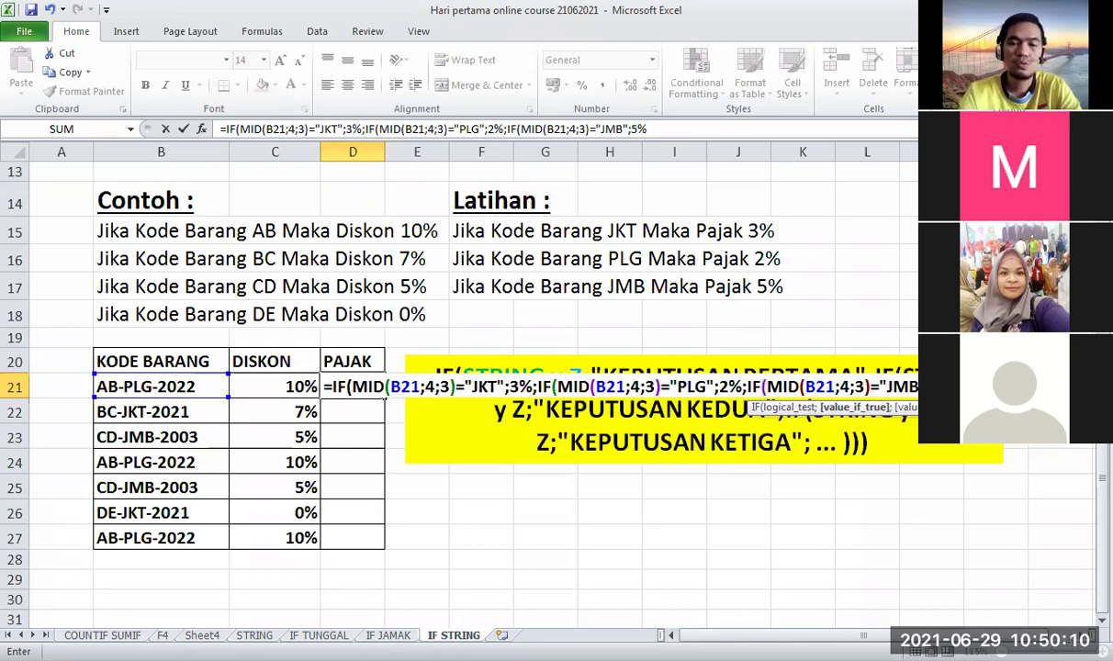
{"action": "type", "text": "))"}
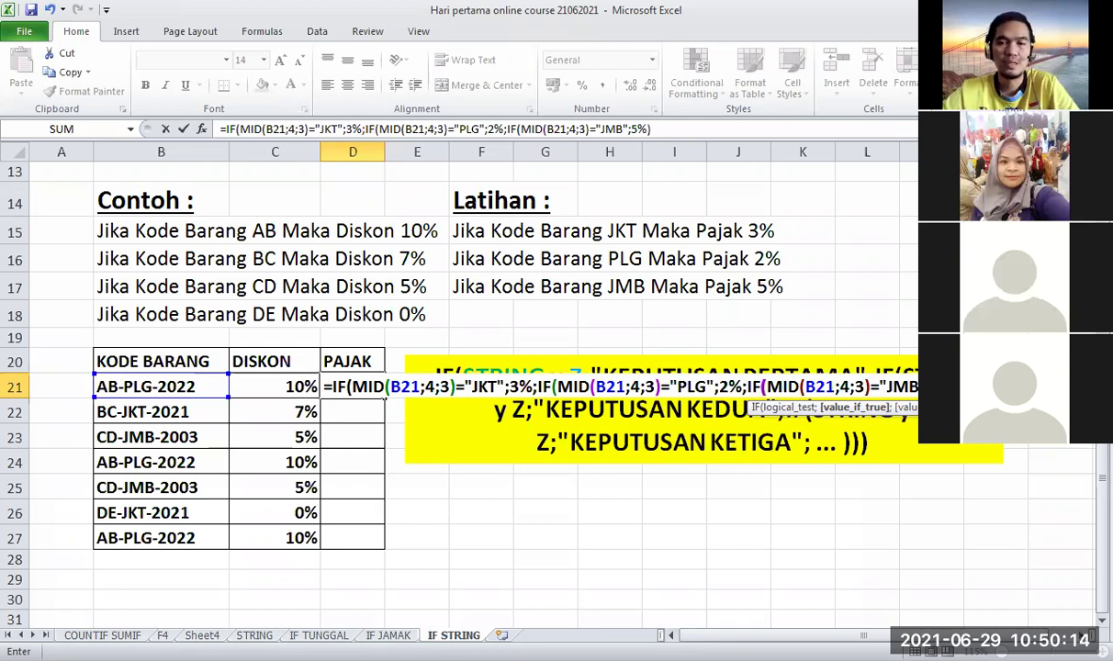
{"action": "type", "text": "))"}
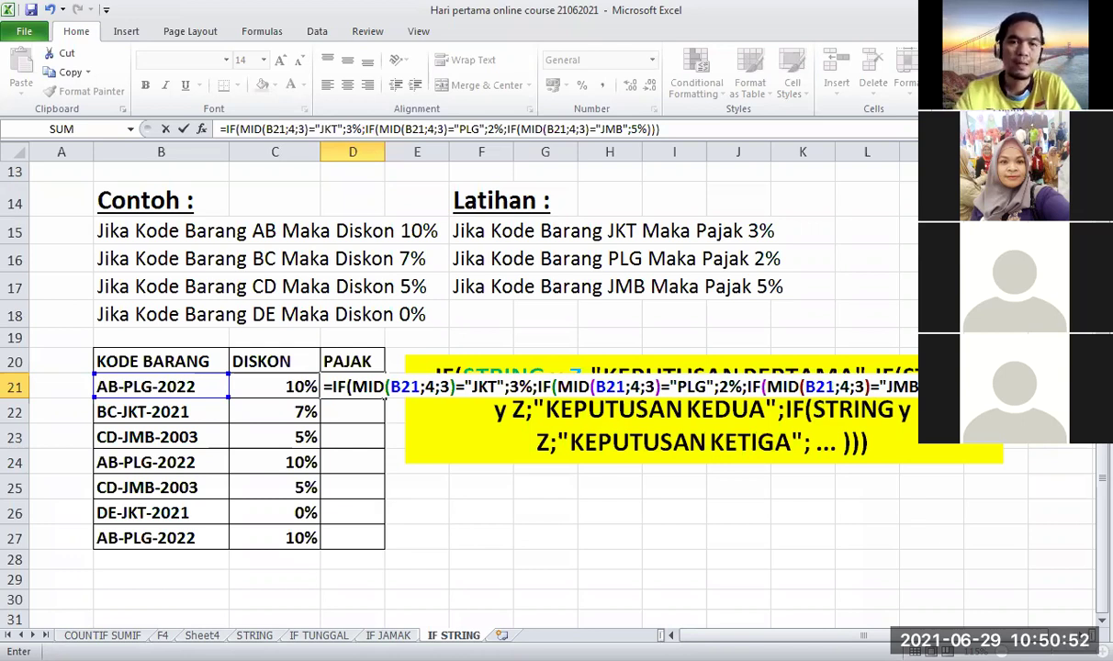
{"action": "key", "text": "Return"}
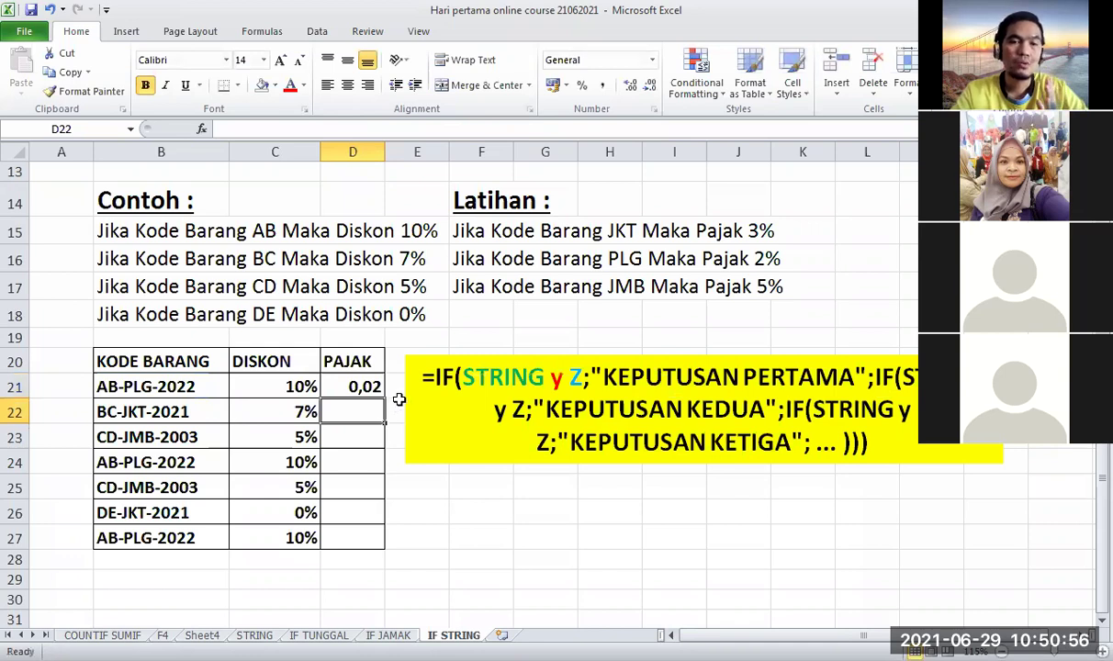
- Copy the D21 formula down the PAJAK column through D27
{"action": "scroll", "coordinate": [378, 321], "scroll_direction": "down", "scroll_amount": 1}
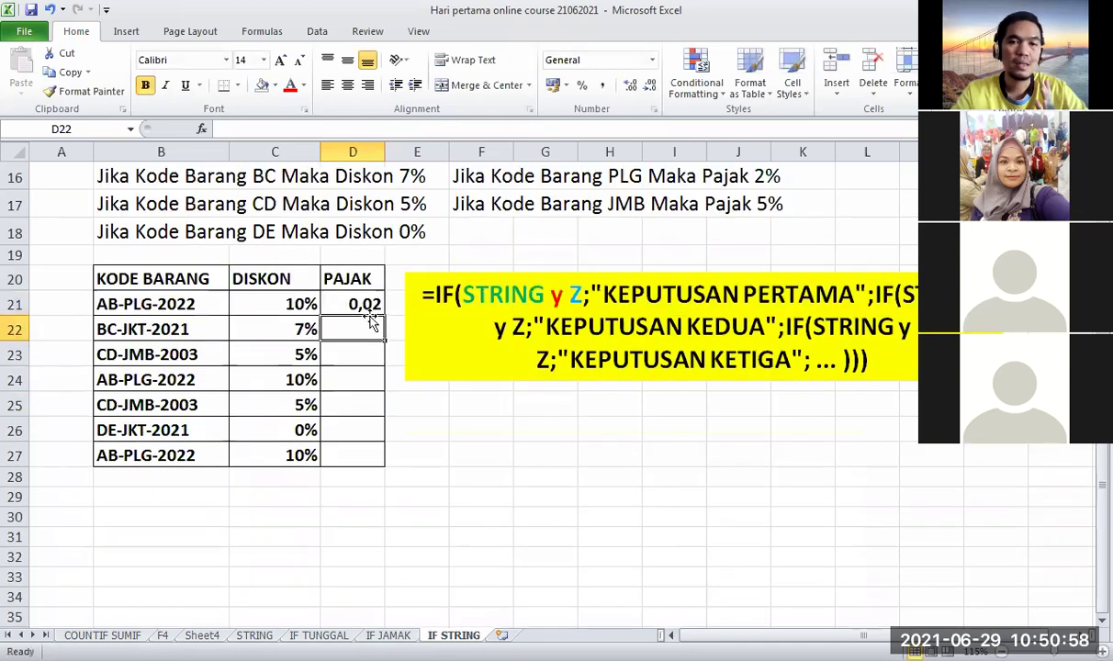
{"action": "left_click", "coordinate": [367, 307]}
{"action": "left_click_drag", "start_coordinate": [384, 315], "coordinate": [385, 462]}
{"action": "scroll", "coordinate": [367, 386], "scroll_direction": "up", "scroll_amount": 1}
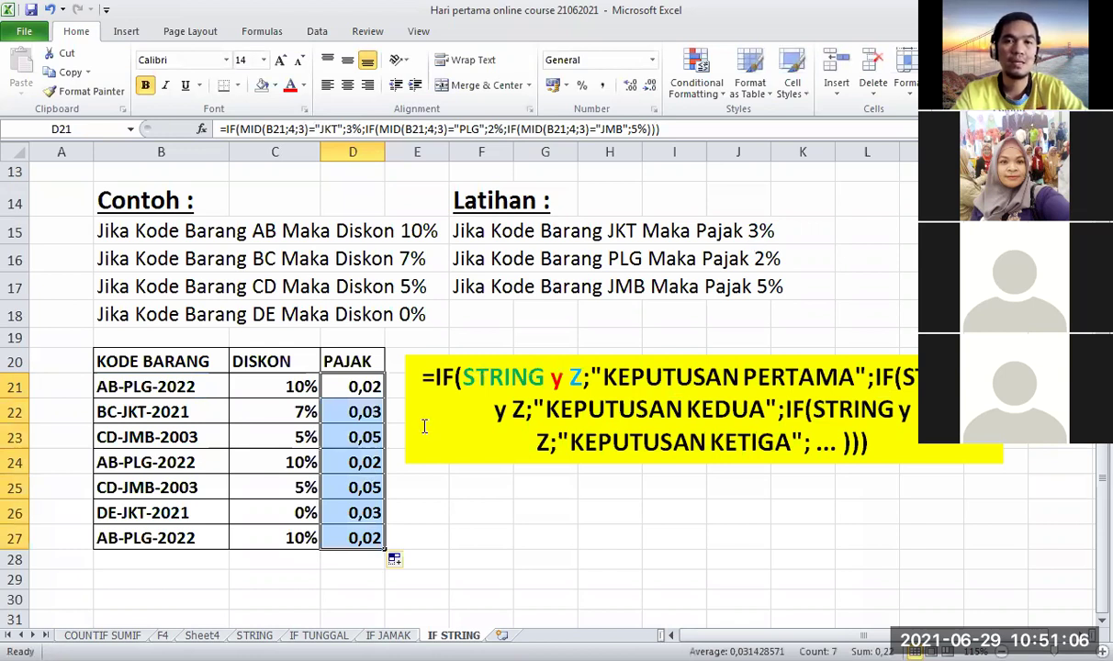
- Format the PAJAK results in D21:D27 as percentages with 0 decimal places
{"action": "scroll", "coordinate": [402, 413], "scroll_direction": "down", "scroll_amount": 1}
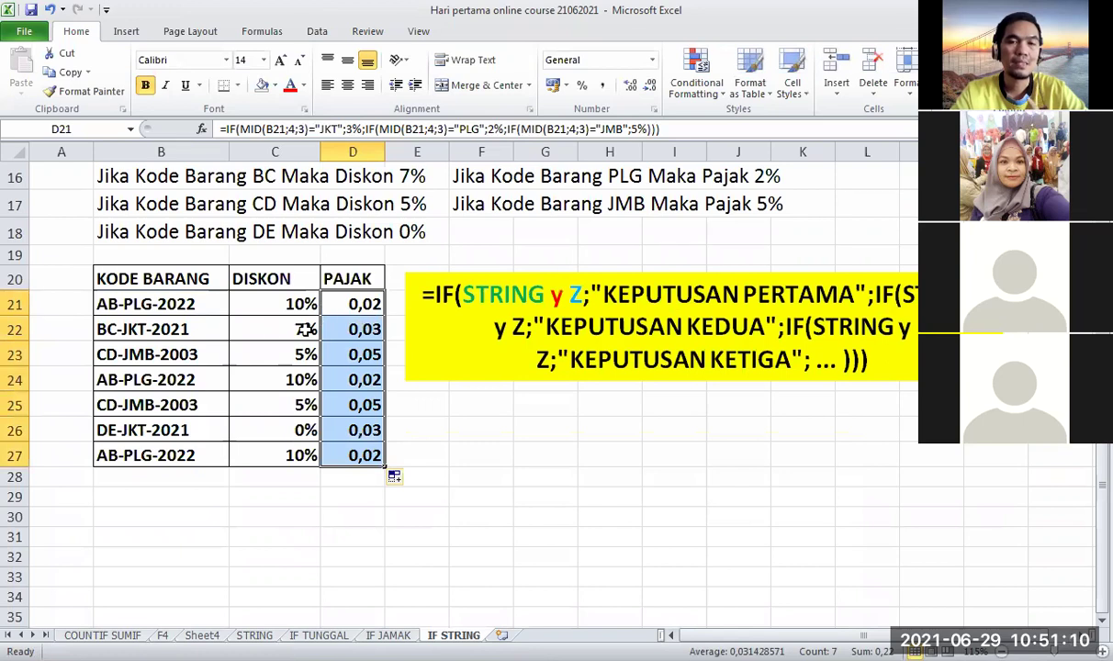
{"action": "left_click", "coordinate": [516, 425]}
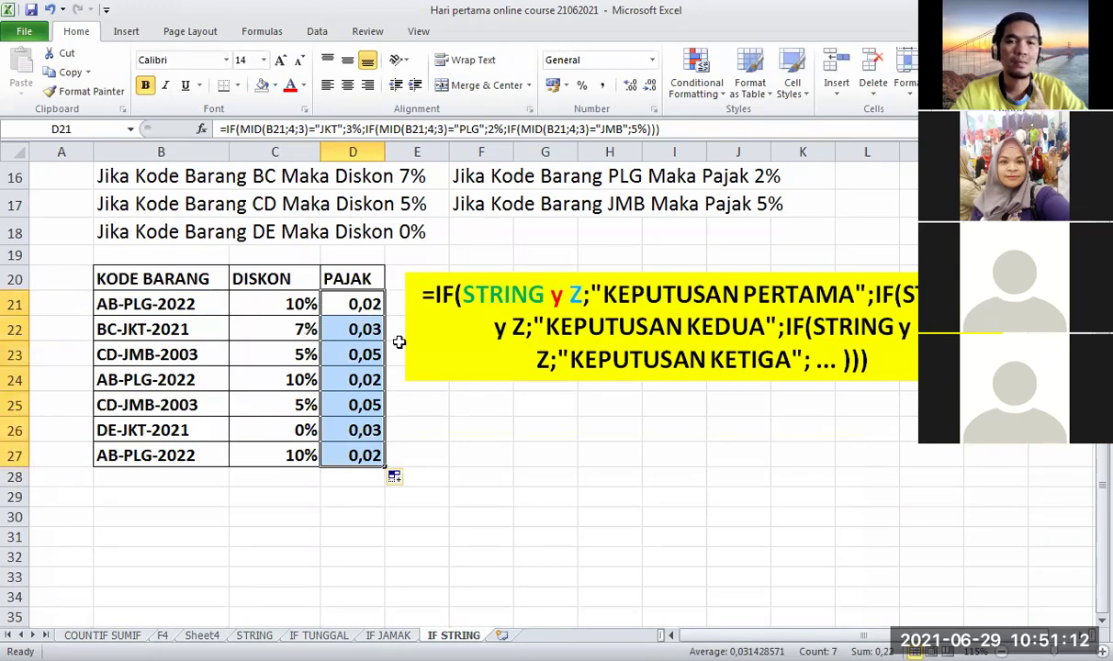
{"action": "left_click_drag", "start_coordinate": [361, 305], "coordinate": [353, 456]}
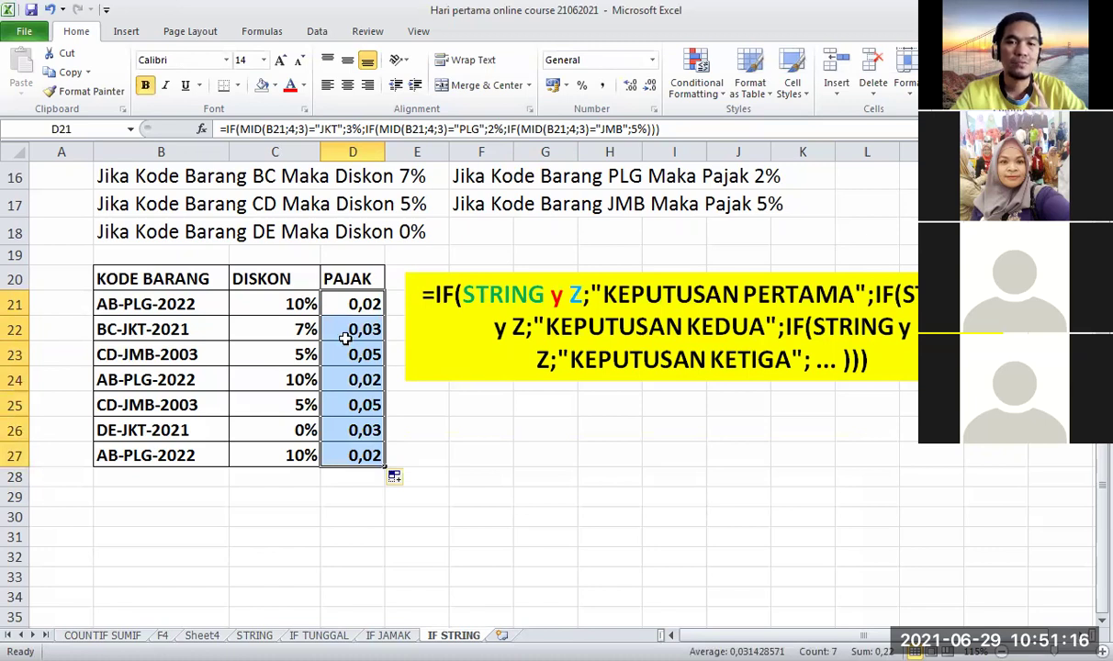
{"action": "right_click", "coordinate": [346, 338]}
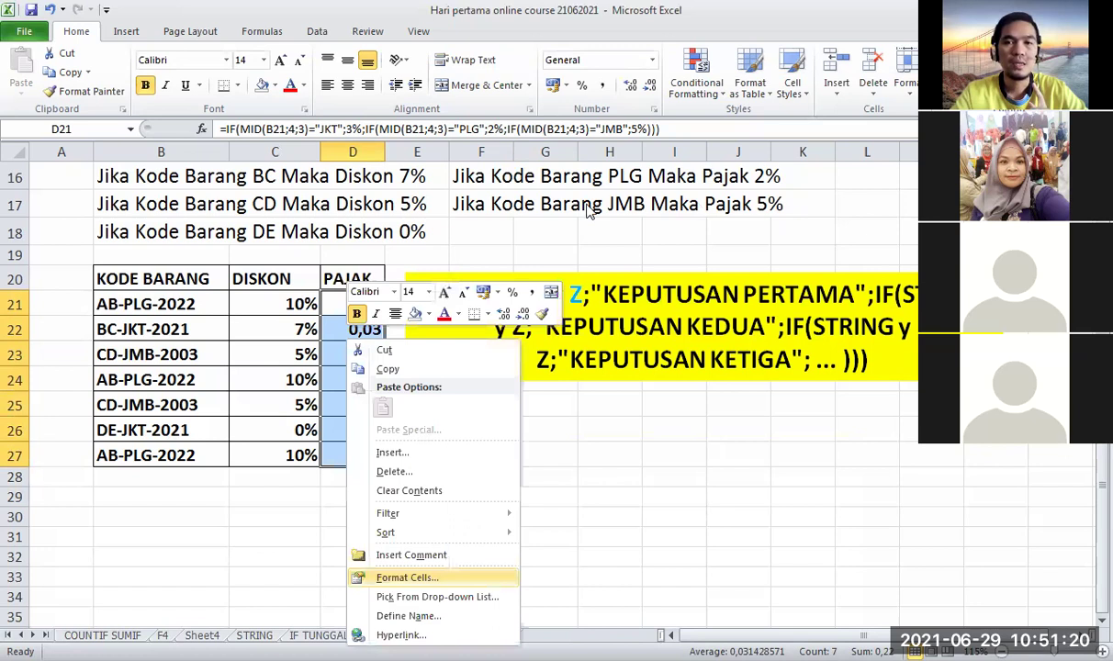
{"action": "key", "text": "Return"}
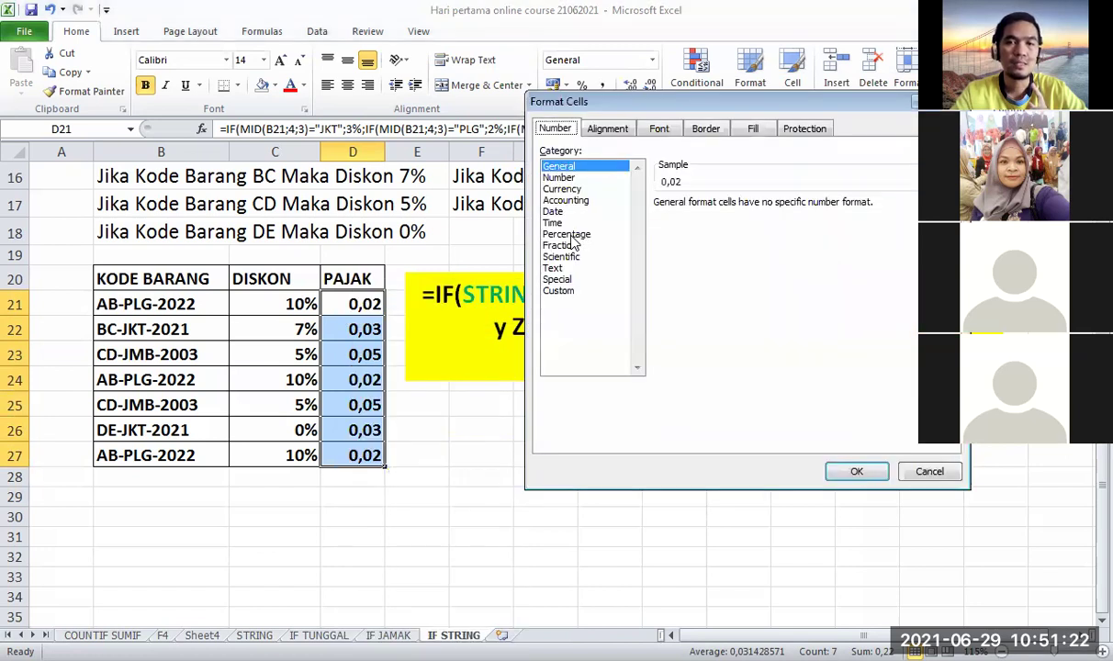
{"action": "left_click", "coordinate": [571, 237]}
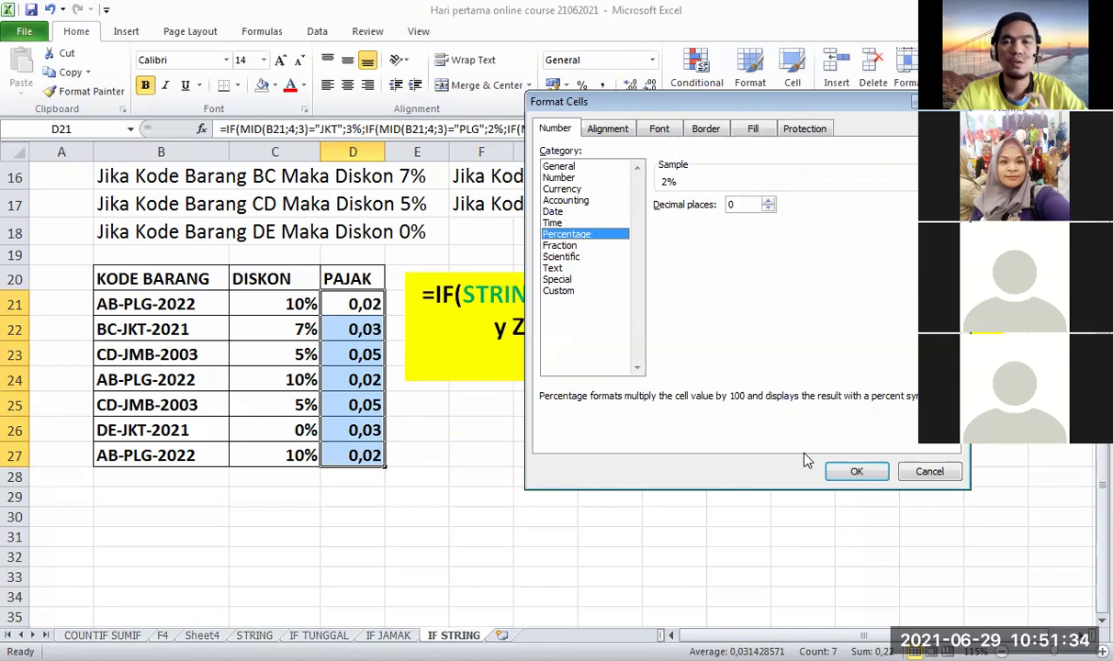
{"action": "left_click", "coordinate": [860, 470]}
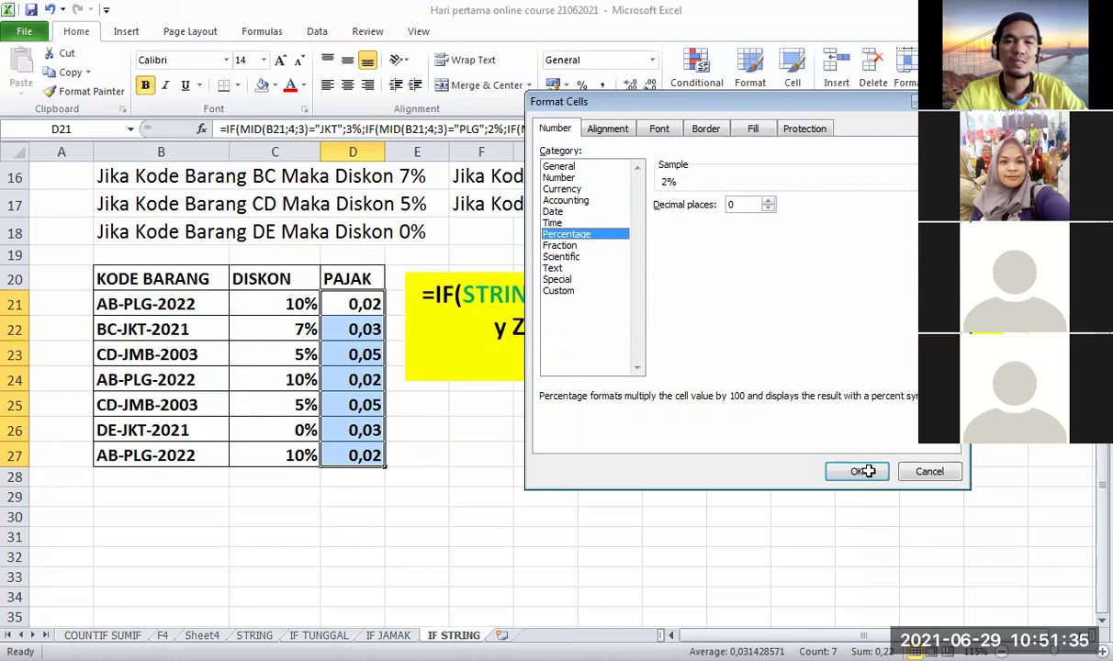
{"action": "left_click", "coordinate": [481, 430]}
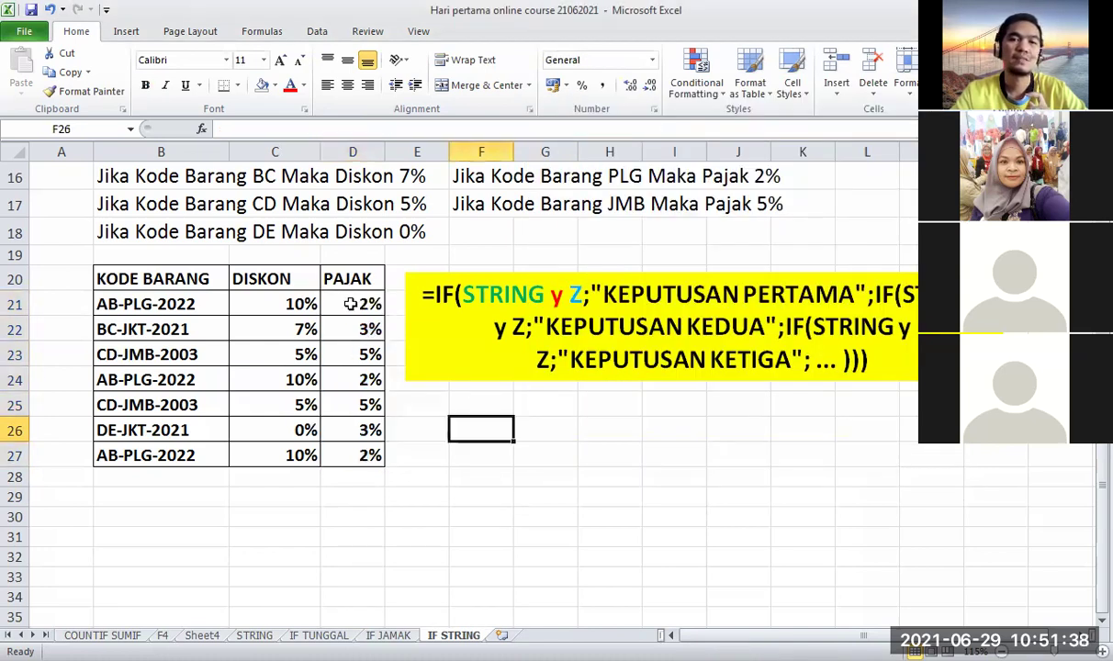
- Examine the nested IF formulas in the DISKON and PAJAK columns, comparing cells C23, D23 and C21
{"action": "left_click", "coordinate": [352, 354]}
{"action": "key", "text": "Left"}
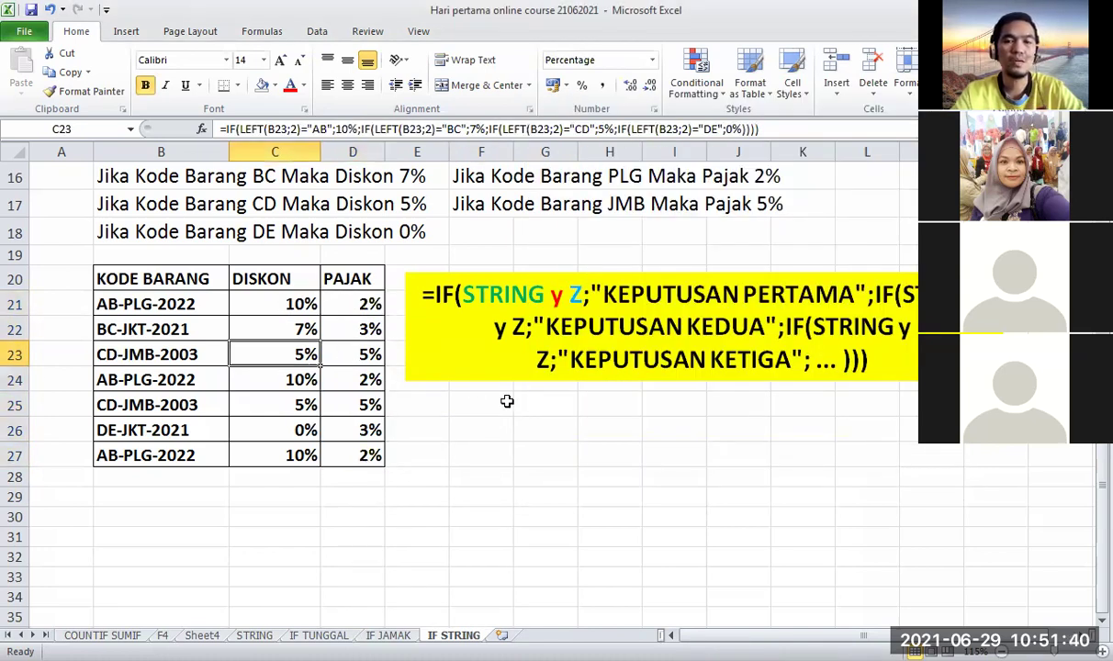
{"action": "key", "text": "Right"}
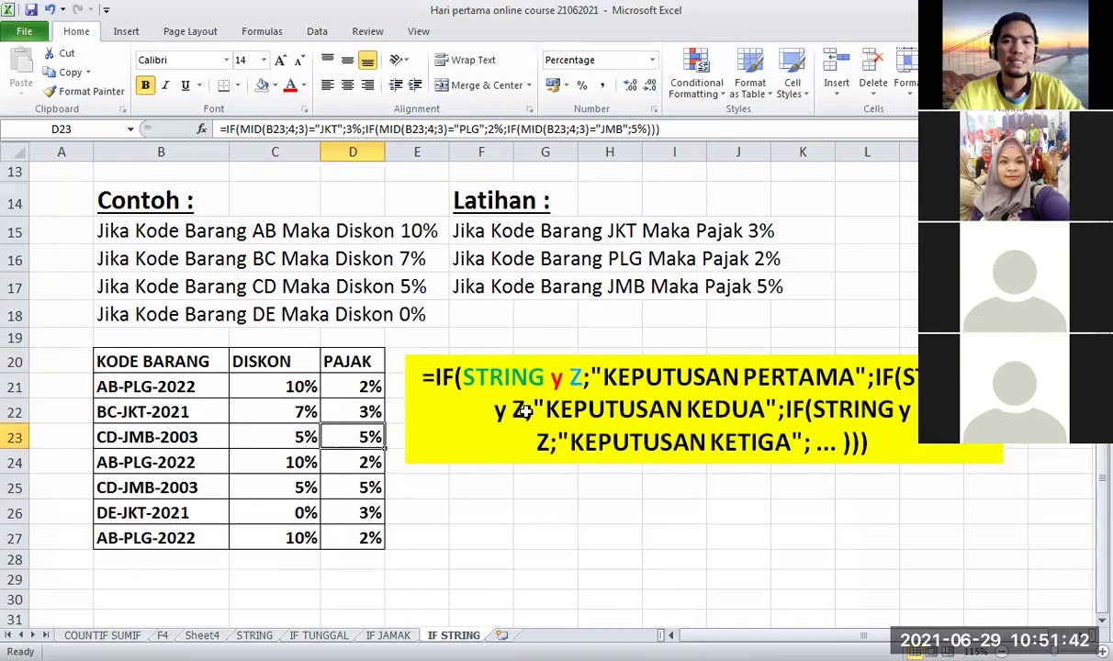
{"action": "left_click", "coordinate": [520, 405]}
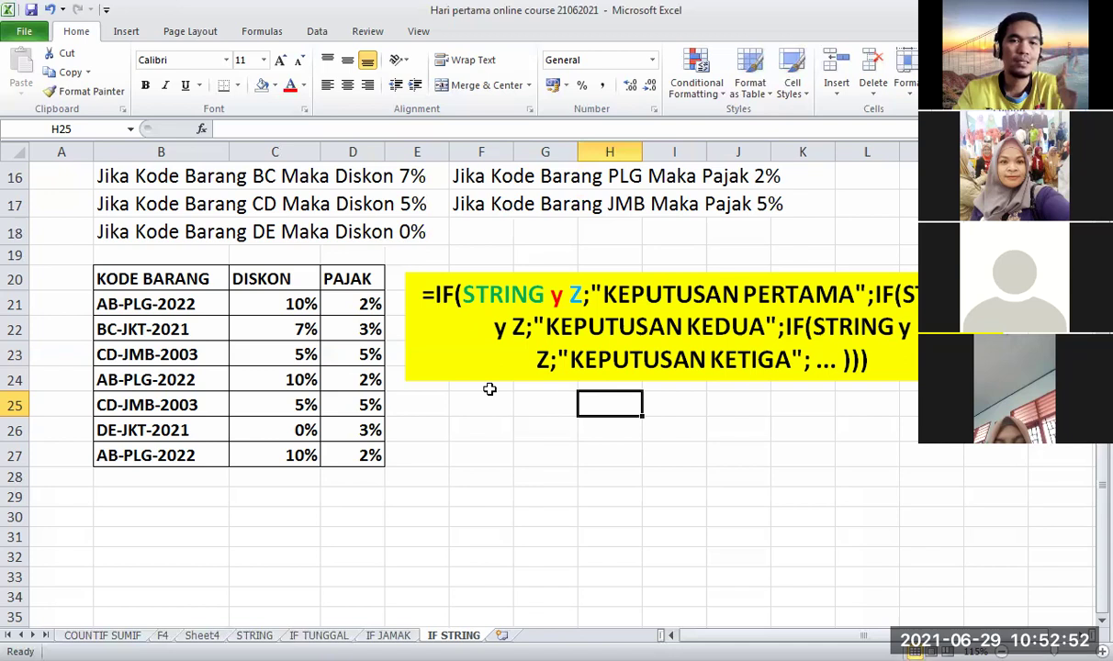
{"action": "left_click", "coordinate": [272, 300]}
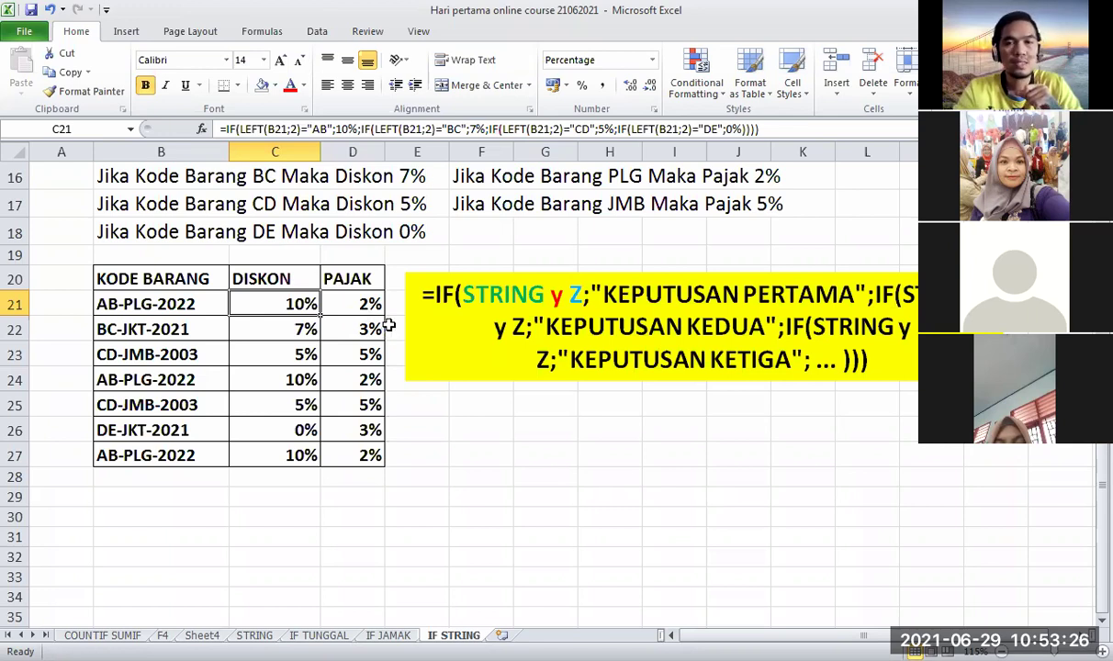
{"action": "left_click", "coordinate": [503, 233]}
{"action": "left_click", "coordinate": [519, 233]}
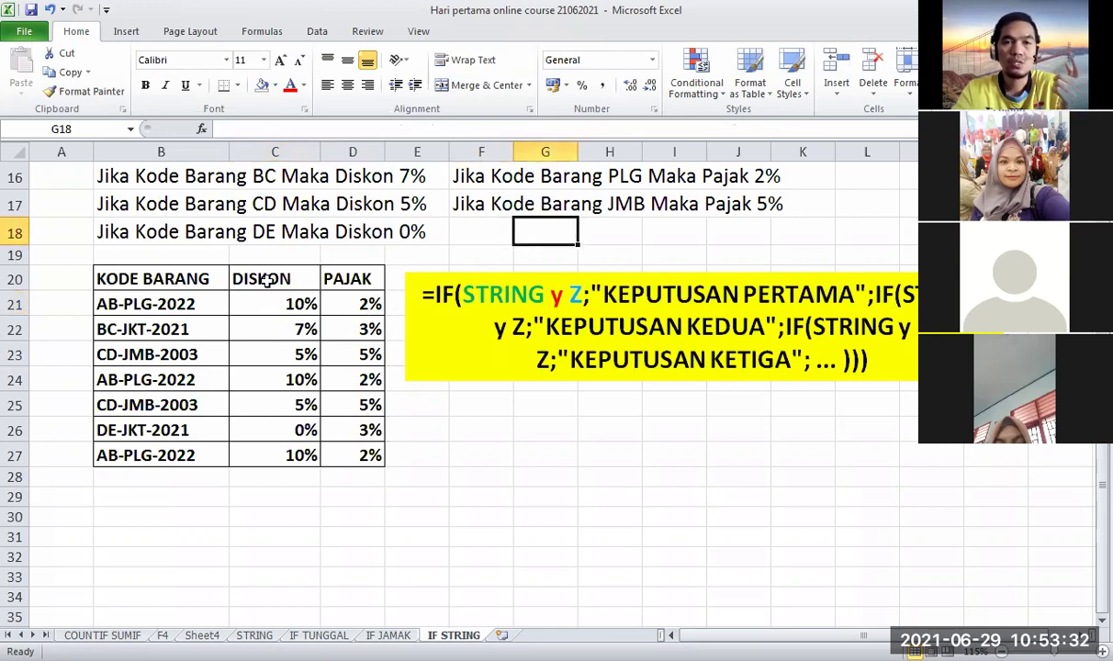
{"action": "left_click", "coordinate": [333, 278]}
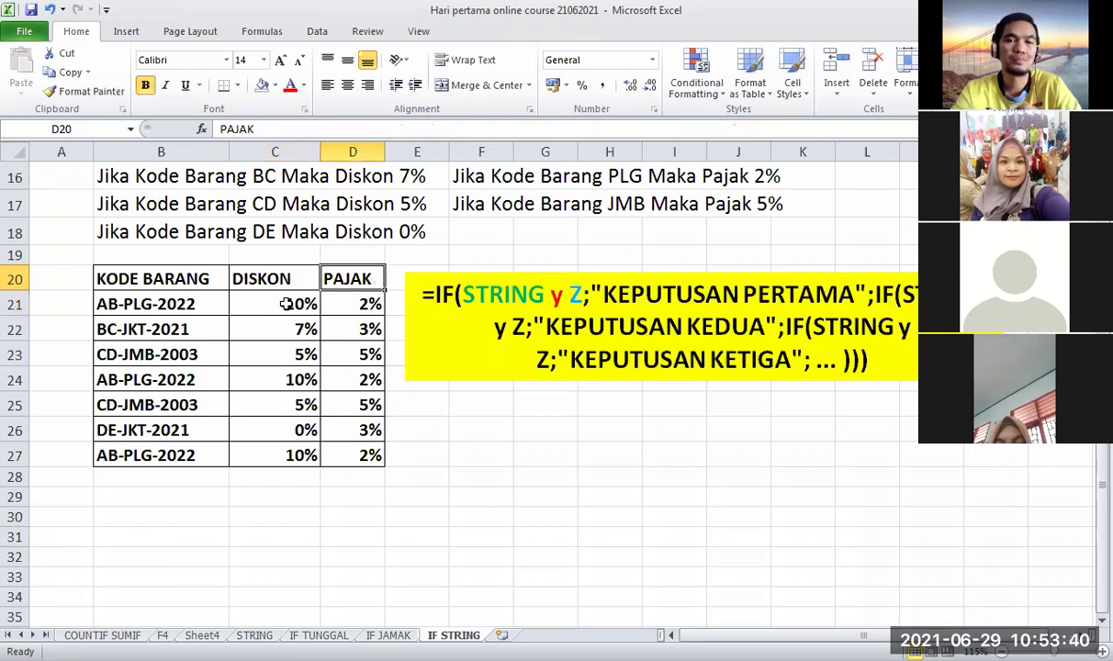
{"action": "left_click", "coordinate": [466, 419]}
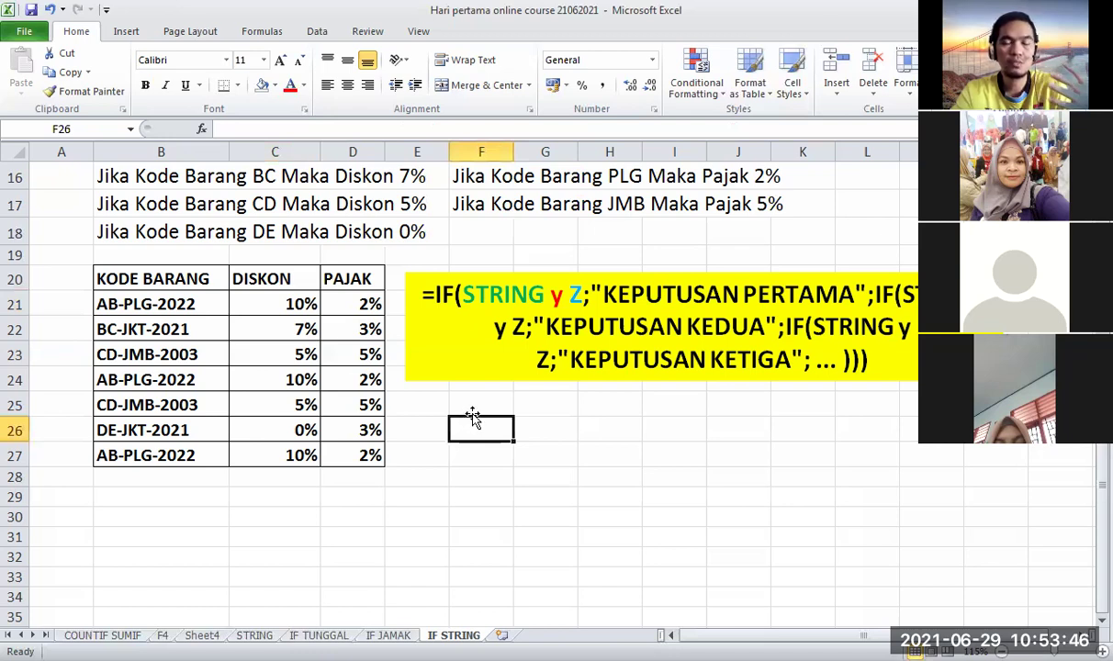
{"action": "key", "text": "Up"}
{"action": "key", "text": "Right"}
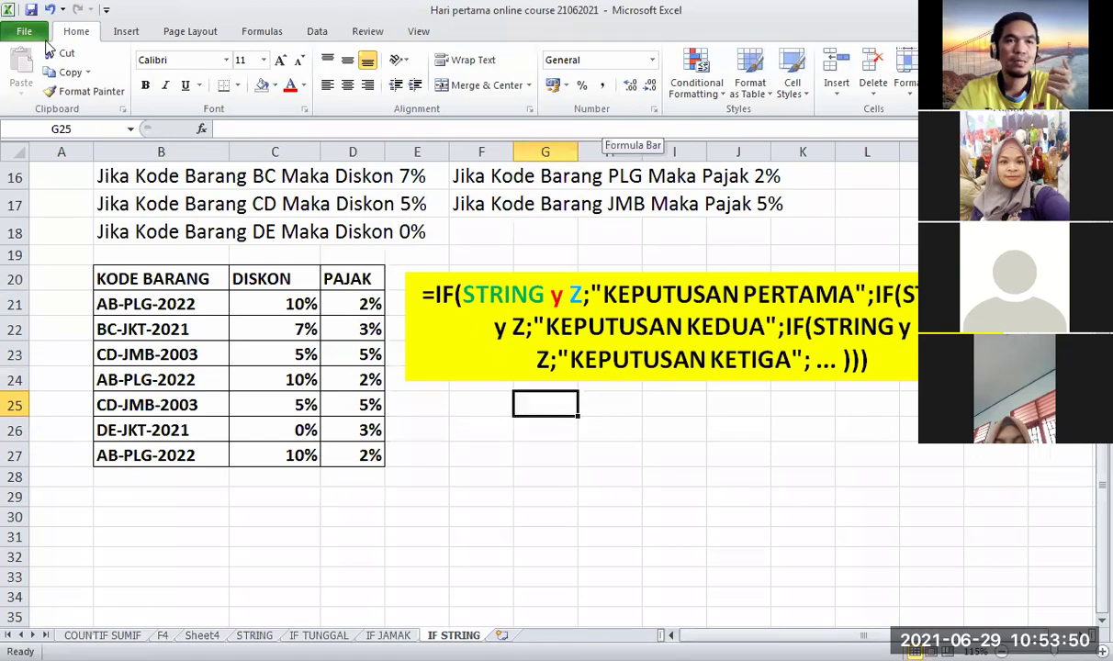